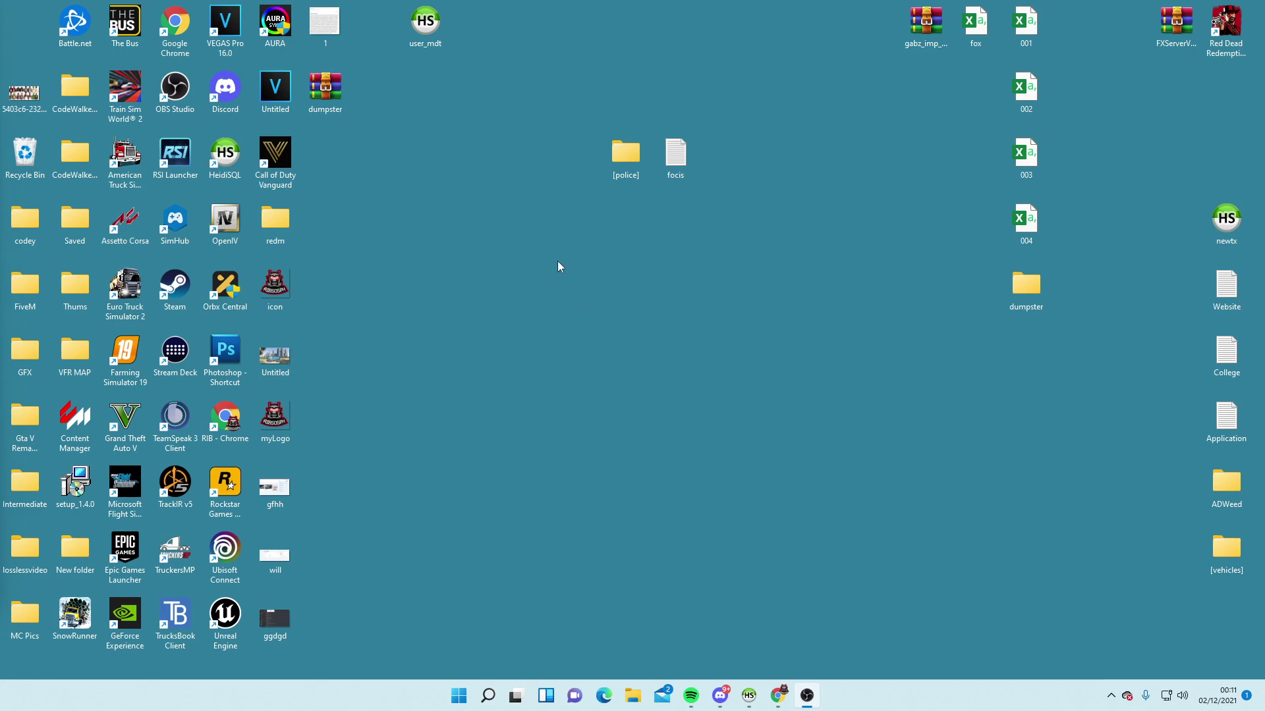
Clear the desktop selection and minimize the XAMPP download page to reveal the desktop
{"action": "left_click_drag", "start_coordinate": [528, 130], "coordinate": [755, 212]}
{"action": "left_click", "coordinate": [703, 230]}
{"action": "left_click", "coordinate": [778, 695]}
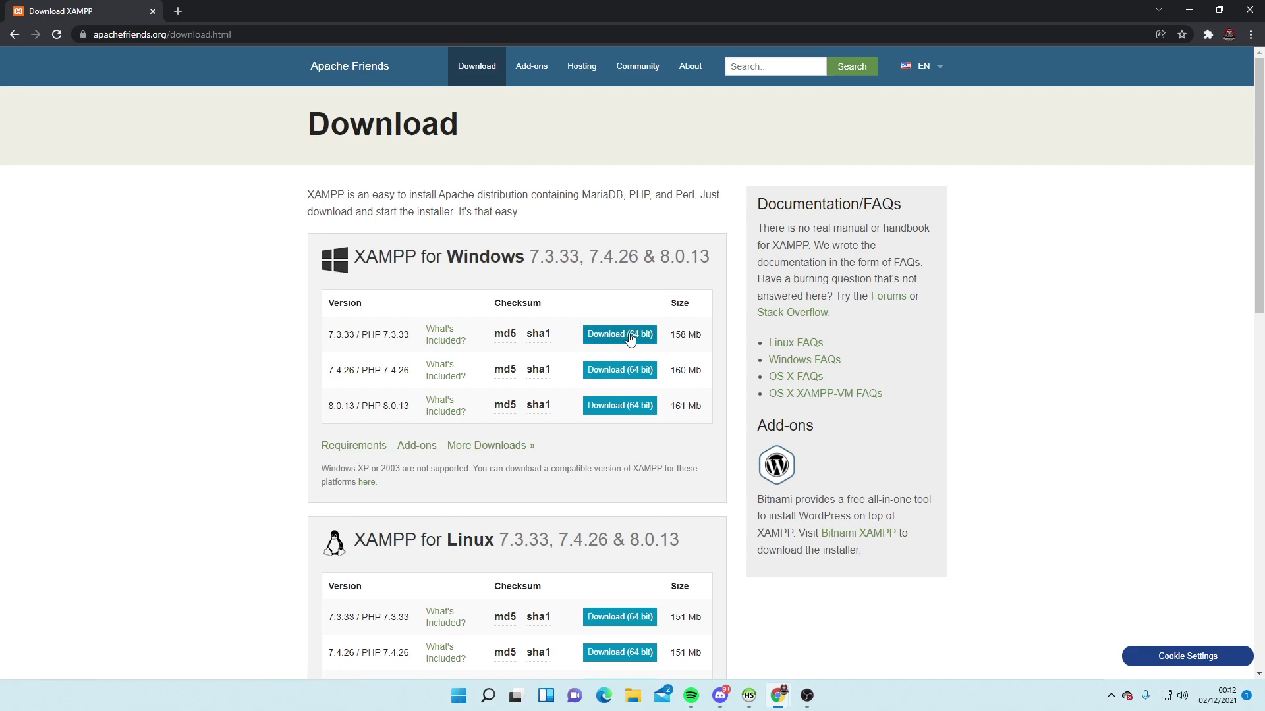
{"action": "left_click", "coordinate": [1183, 9]}
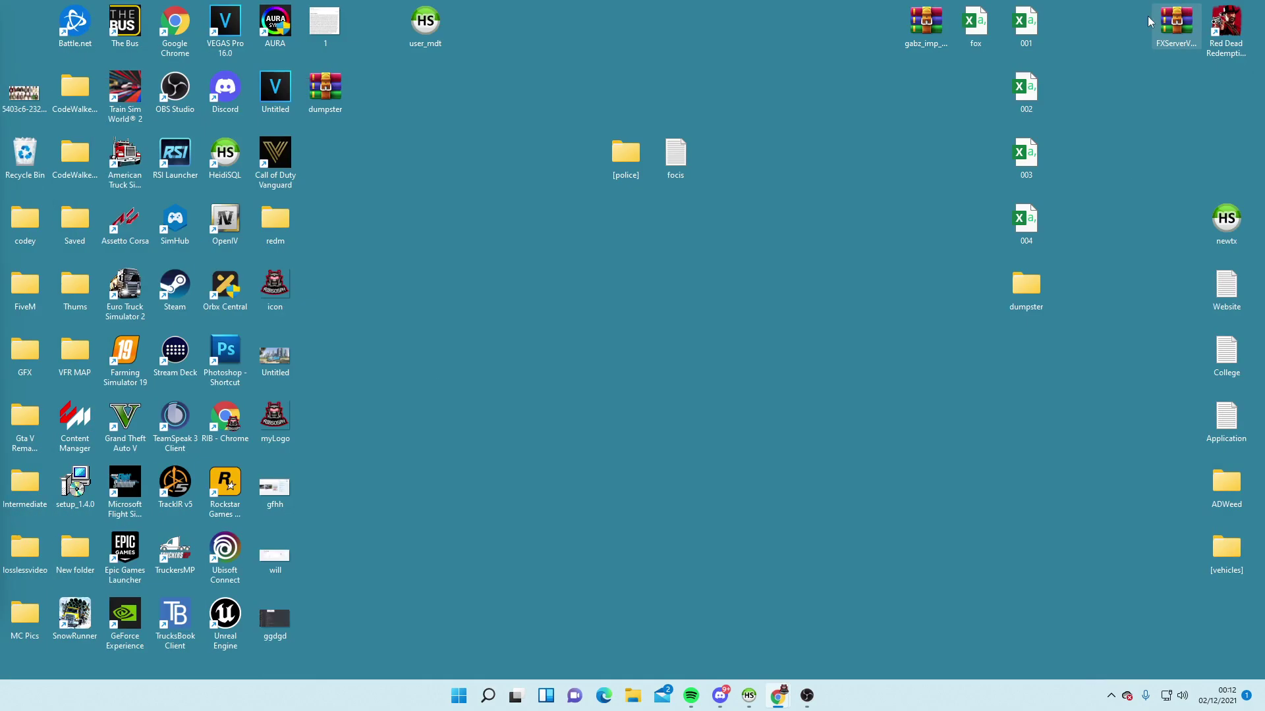
Browse File Explorer through This PC and Windows (C:) into the xampp folder
{"action": "left_click", "coordinate": [633, 693]}
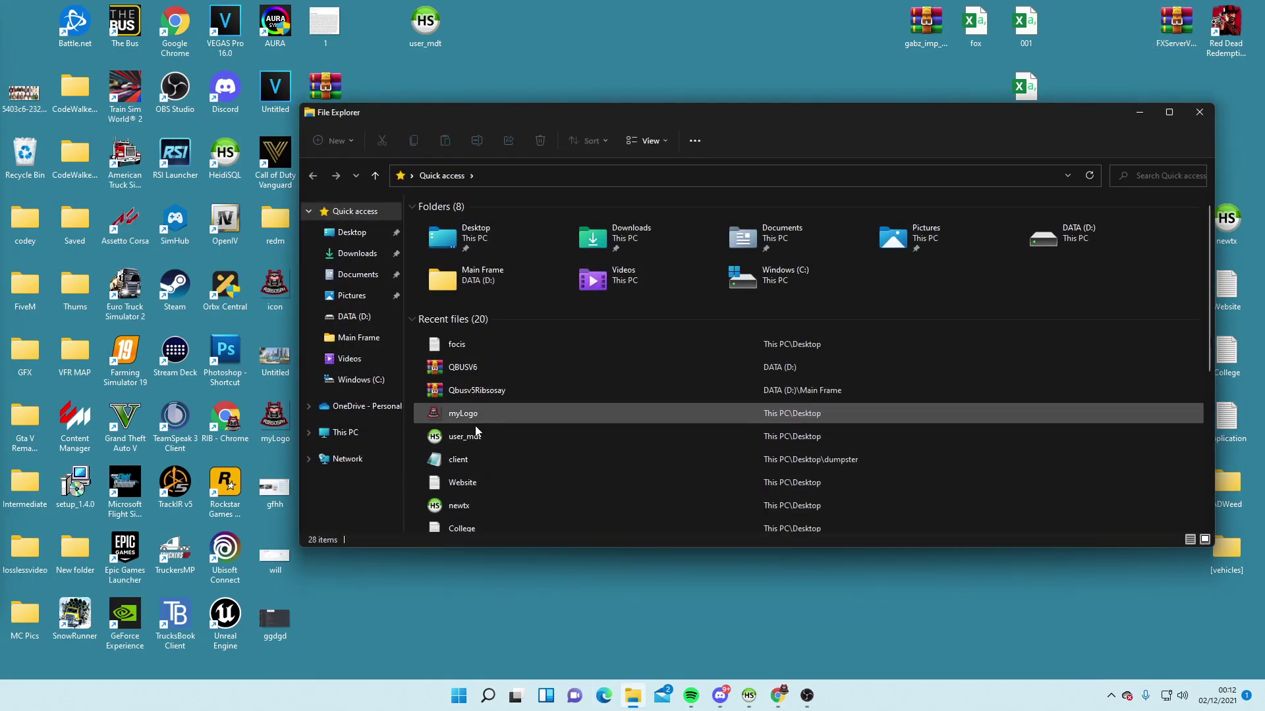
{"action": "left_click", "coordinate": [373, 434]}
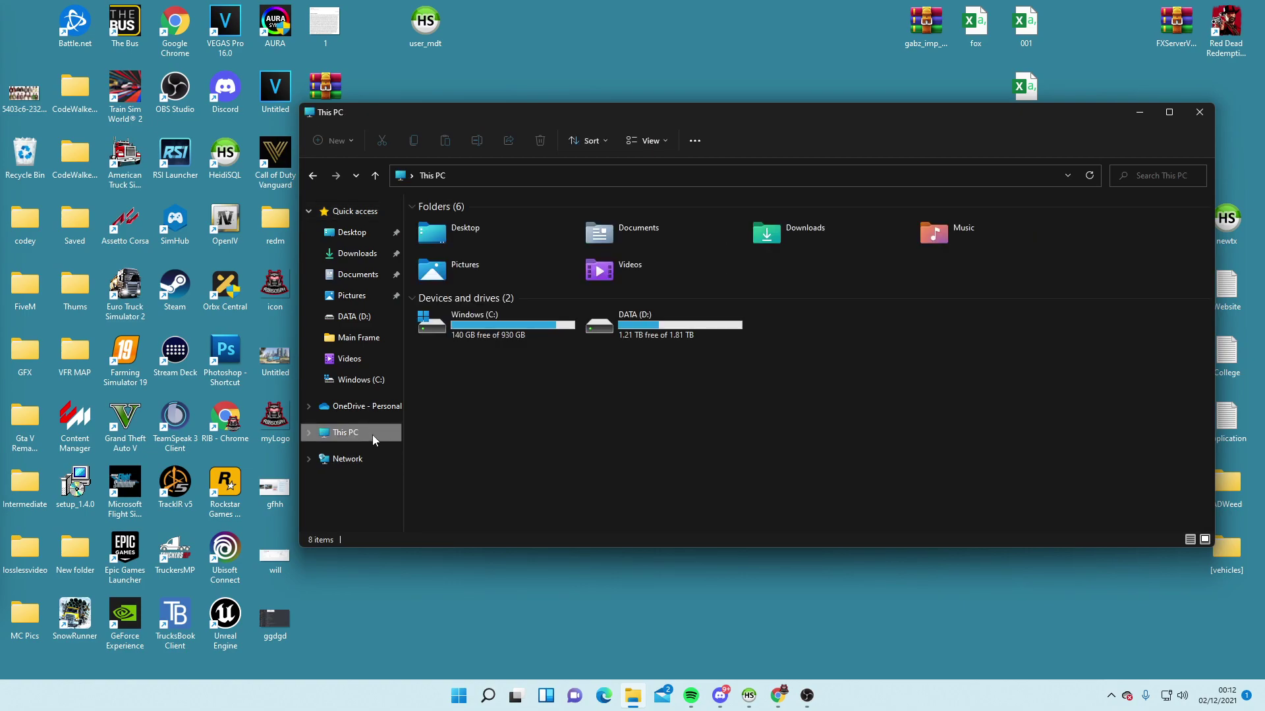
{"action": "double_click", "coordinate": [513, 326]}
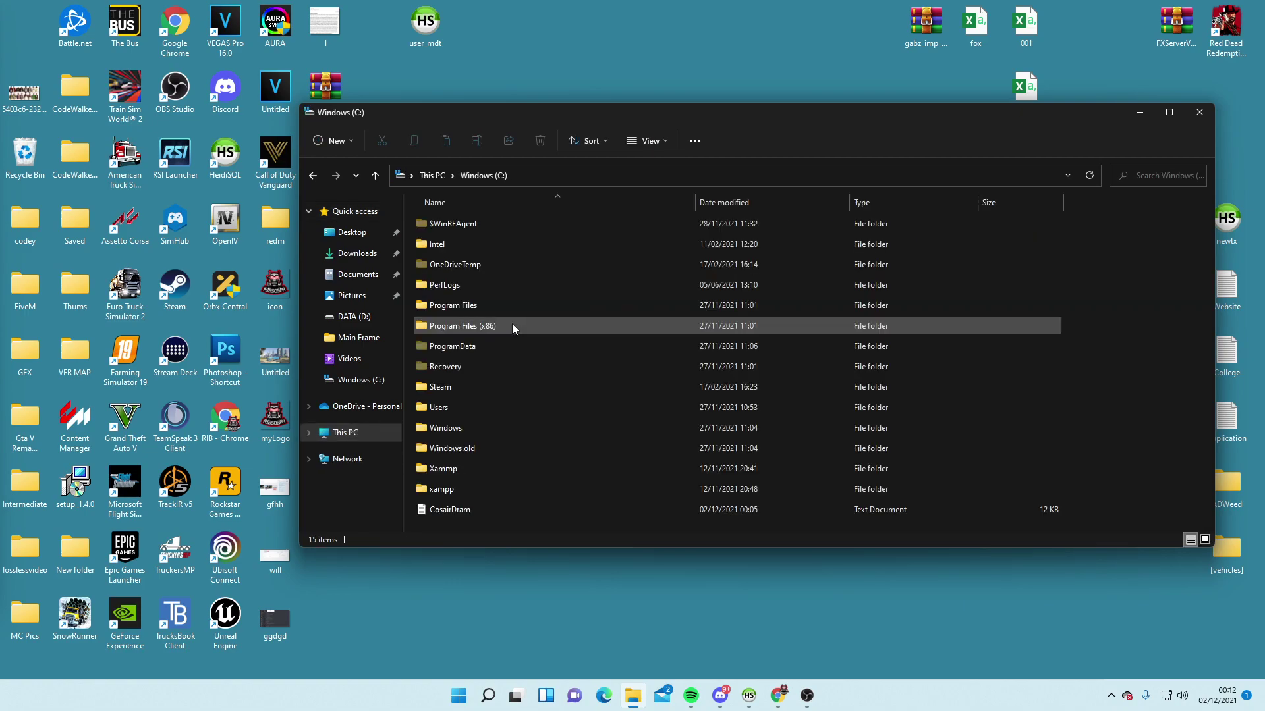
{"action": "double_click", "coordinate": [454, 488]}
{"action": "scroll", "coordinate": [531, 412], "scroll_direction": "down", "scroll_amount": 1}
{"action": "scroll", "coordinate": [532, 403], "scroll_direction": "down", "scroll_amount": 10}
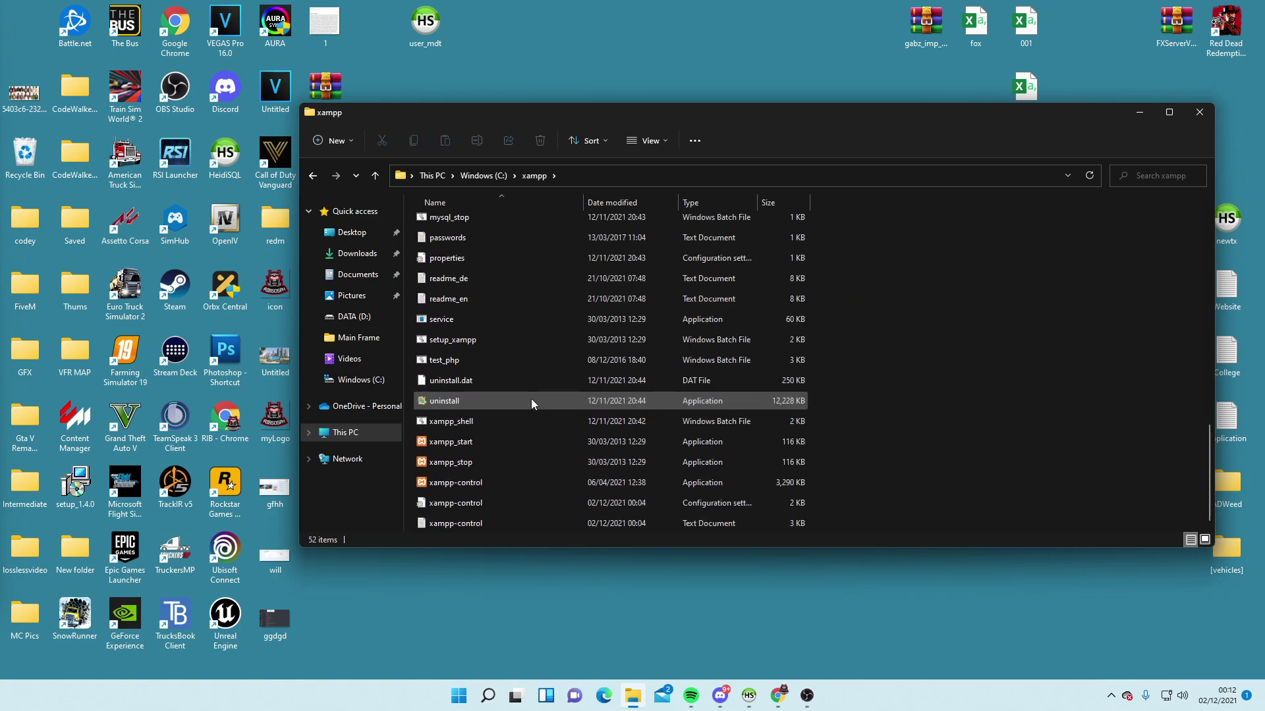
Run xampp-control as administrator, then minimize the XAMPP Control Panel
{"action": "left_click", "coordinate": [453, 483]}
{"action": "right_click", "coordinate": [453, 484]}
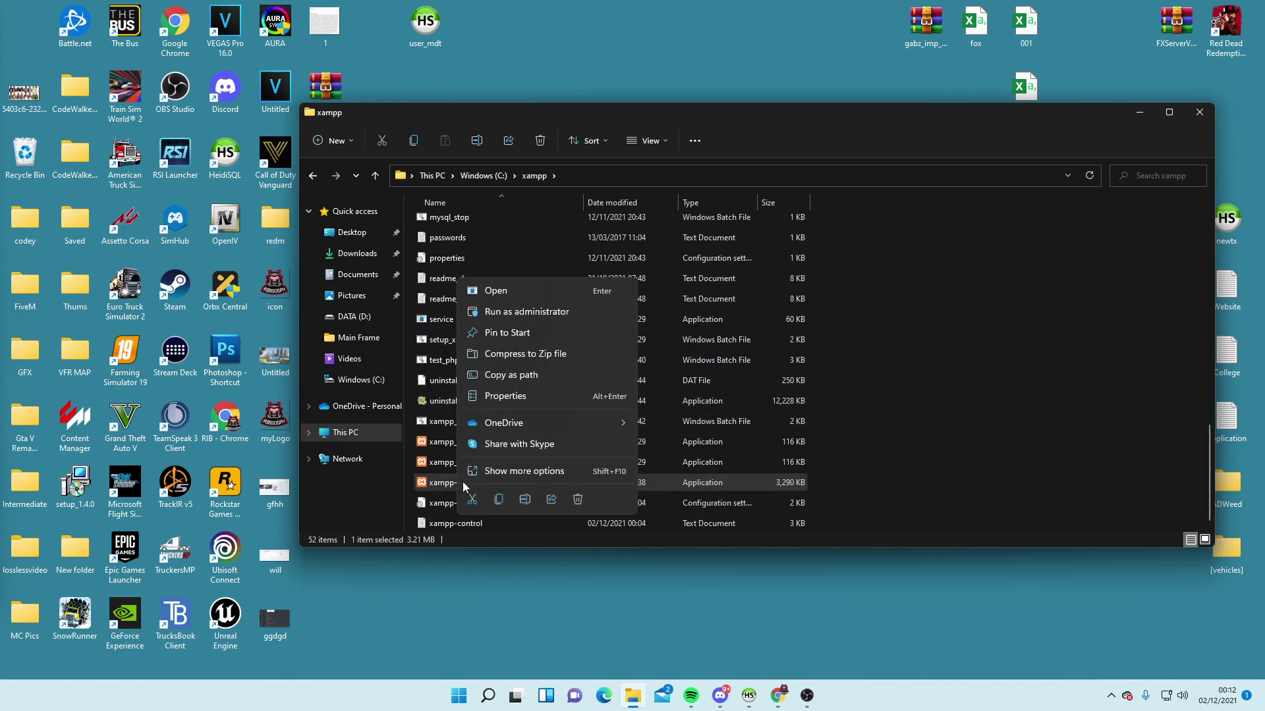
{"action": "left_click", "coordinate": [526, 312]}
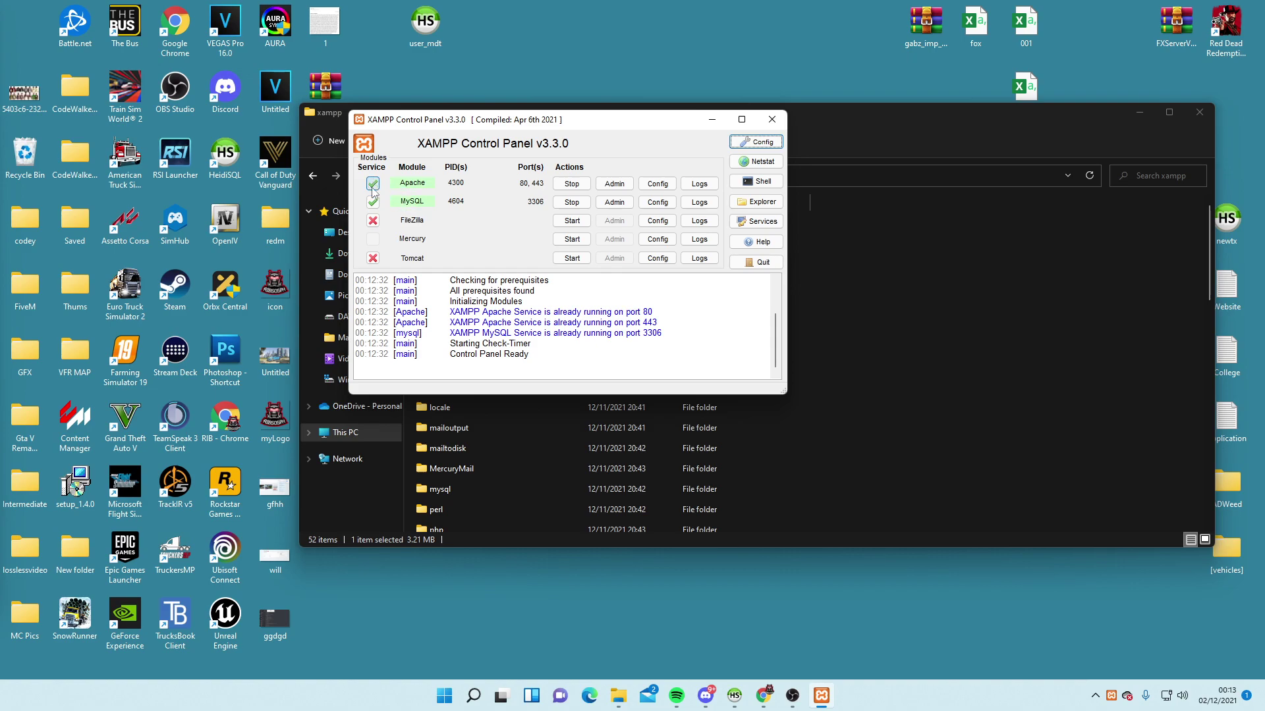
{"action": "left_click", "coordinate": [712, 121]}
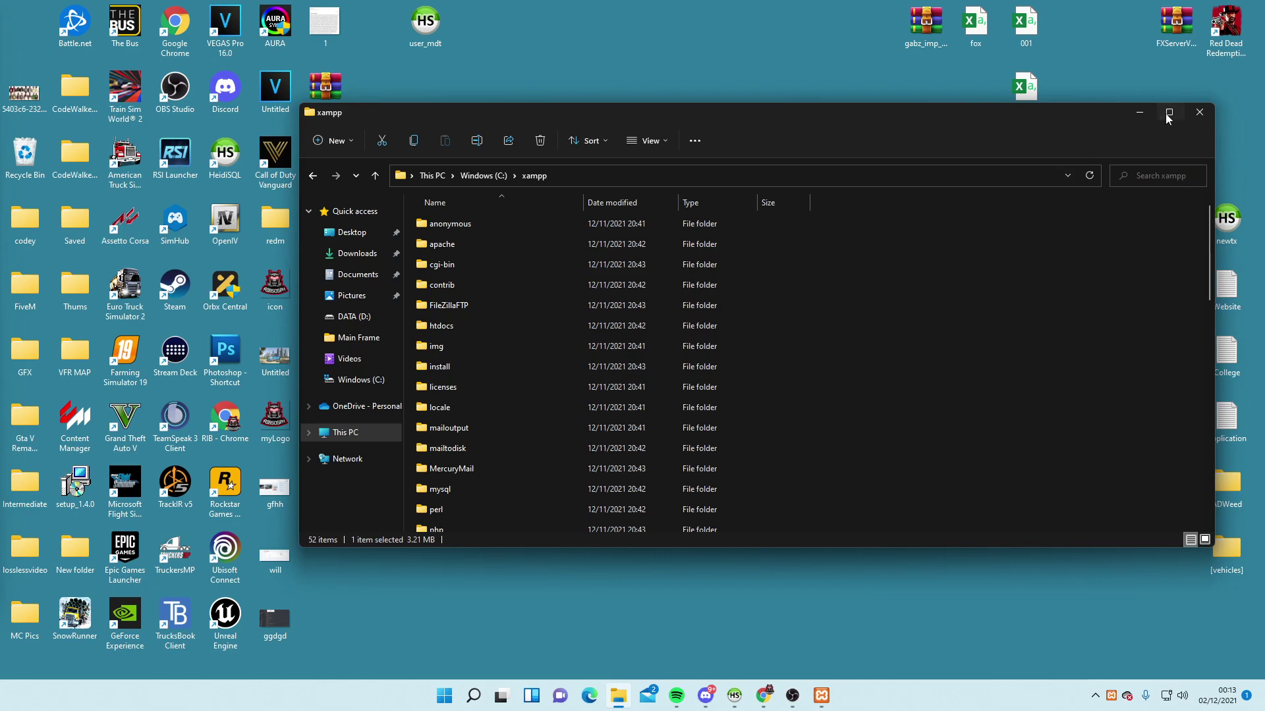
Close the xampp folder window, then close HeidiSQL without saving the modified query
{"action": "left_click", "coordinate": [1201, 111]}
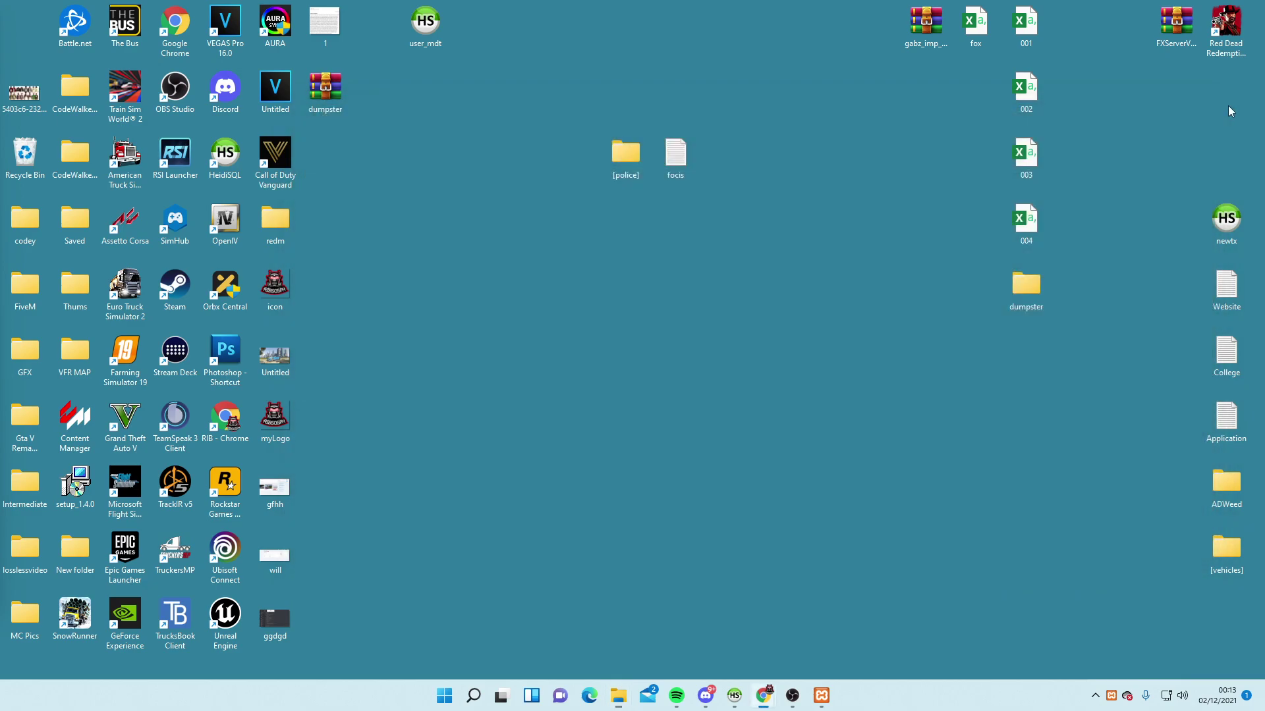
{"action": "left_click", "coordinate": [763, 695]}
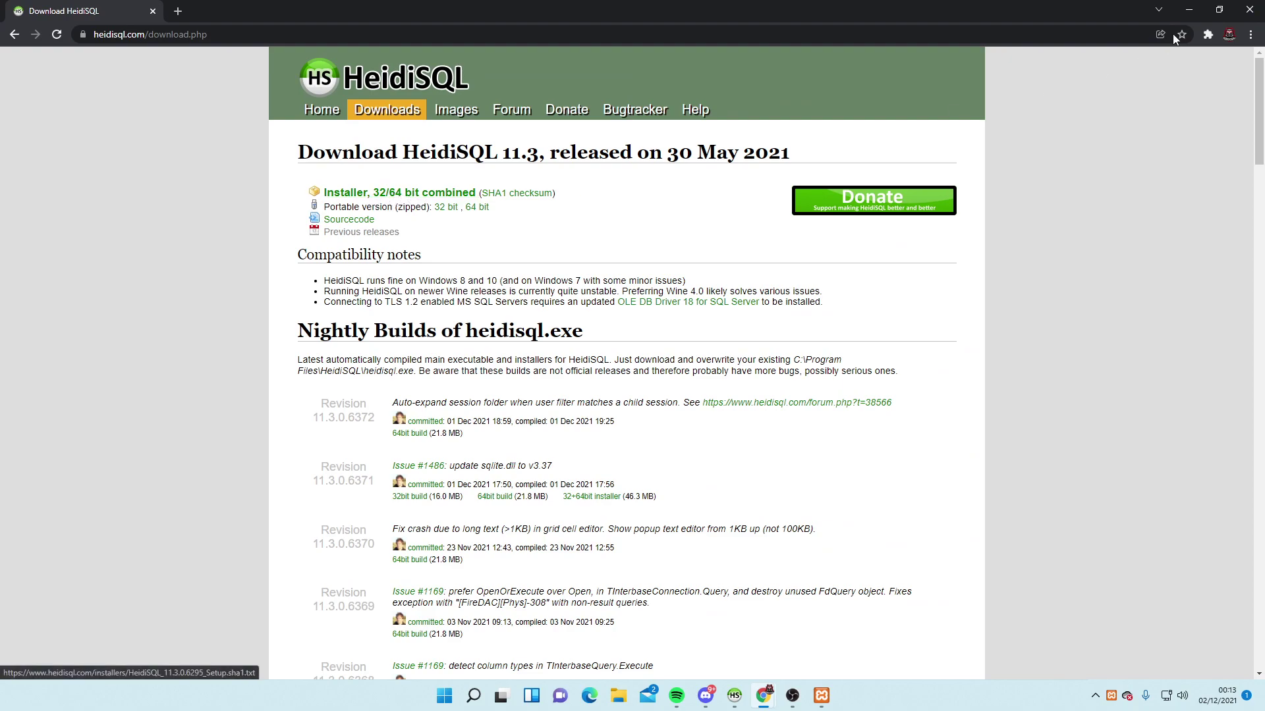
{"action": "left_click", "coordinate": [1189, 11]}
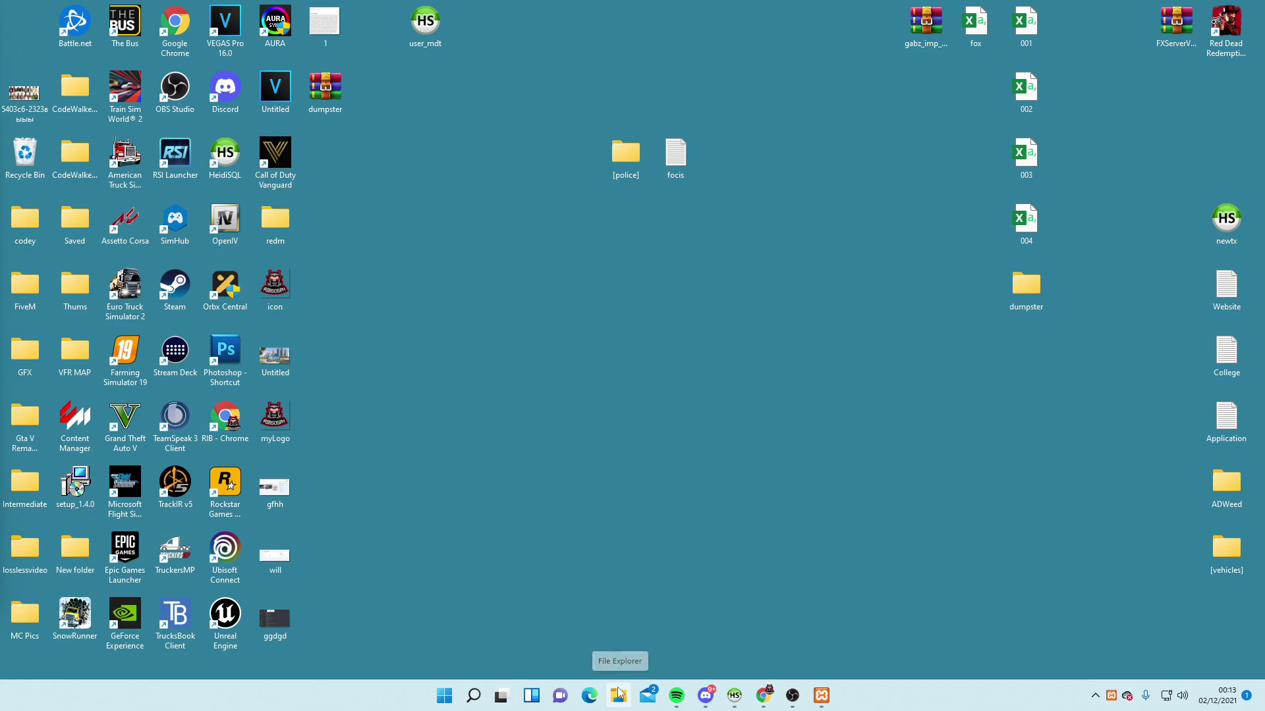
{"action": "mouse_move", "coordinate": [734, 695]}
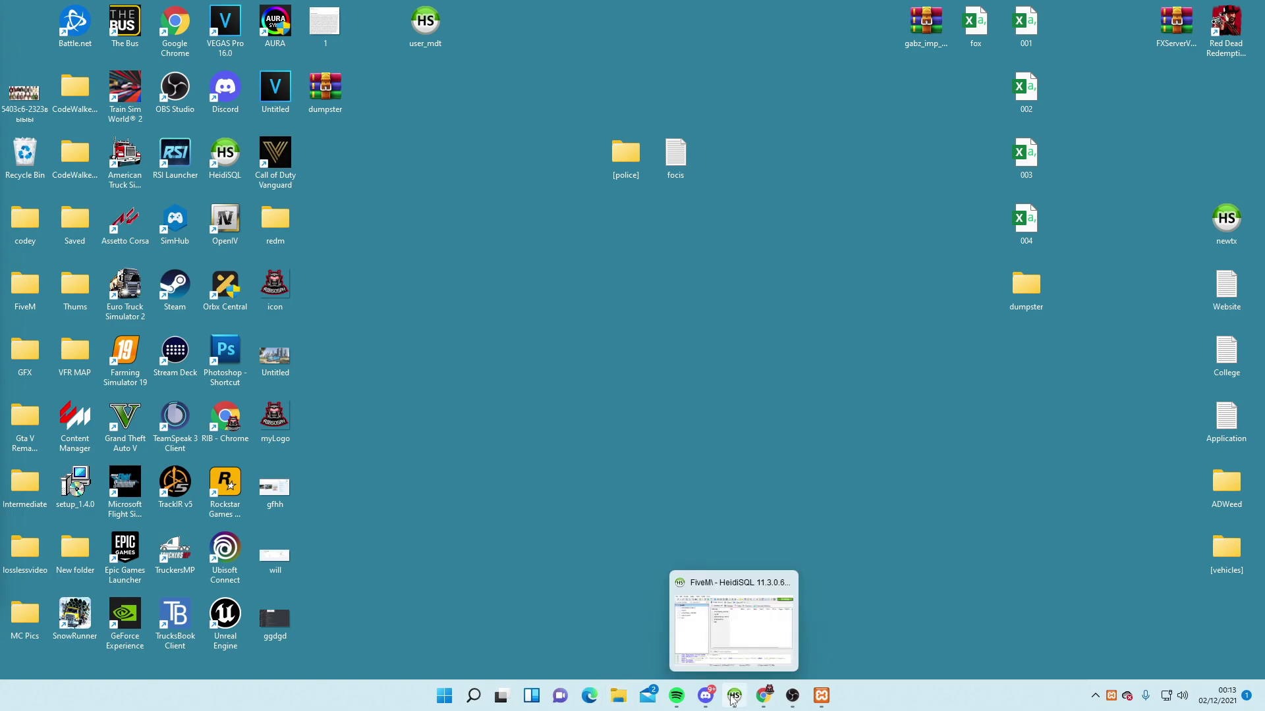
{"action": "left_click", "coordinate": [732, 657]}
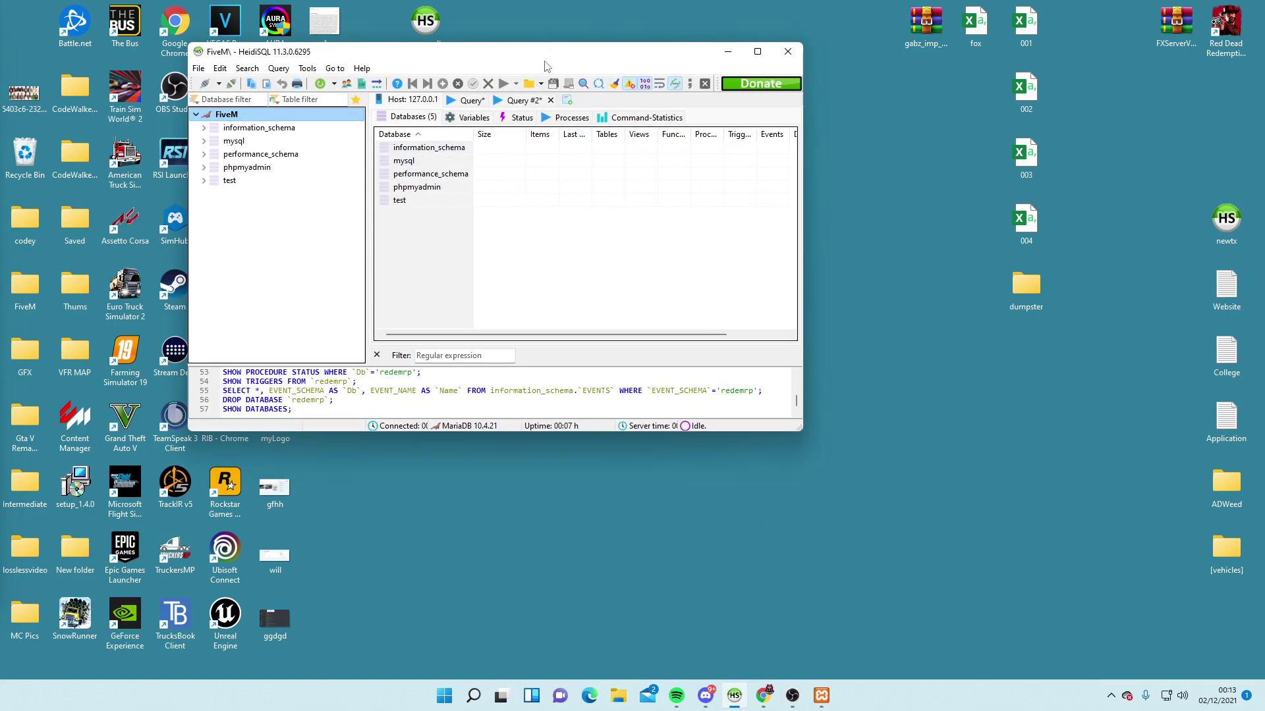
{"action": "left_click", "coordinate": [787, 51]}
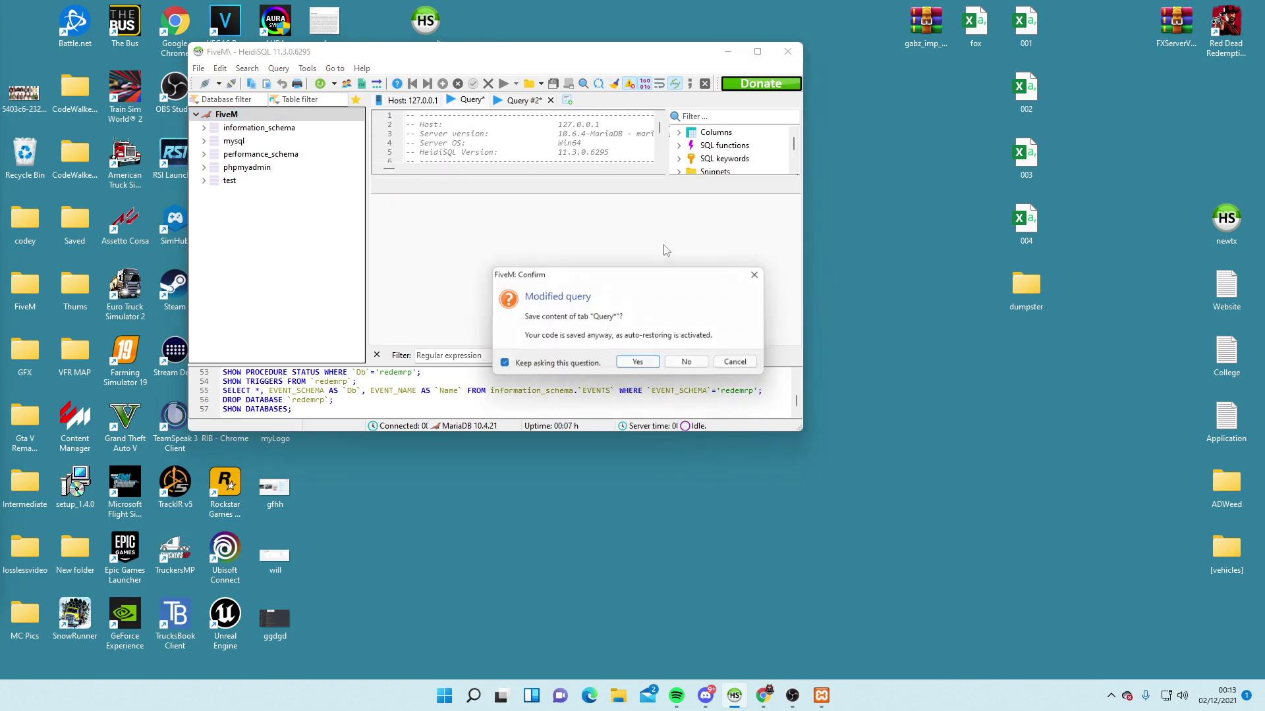
{"action": "left_click", "coordinate": [678, 363]}
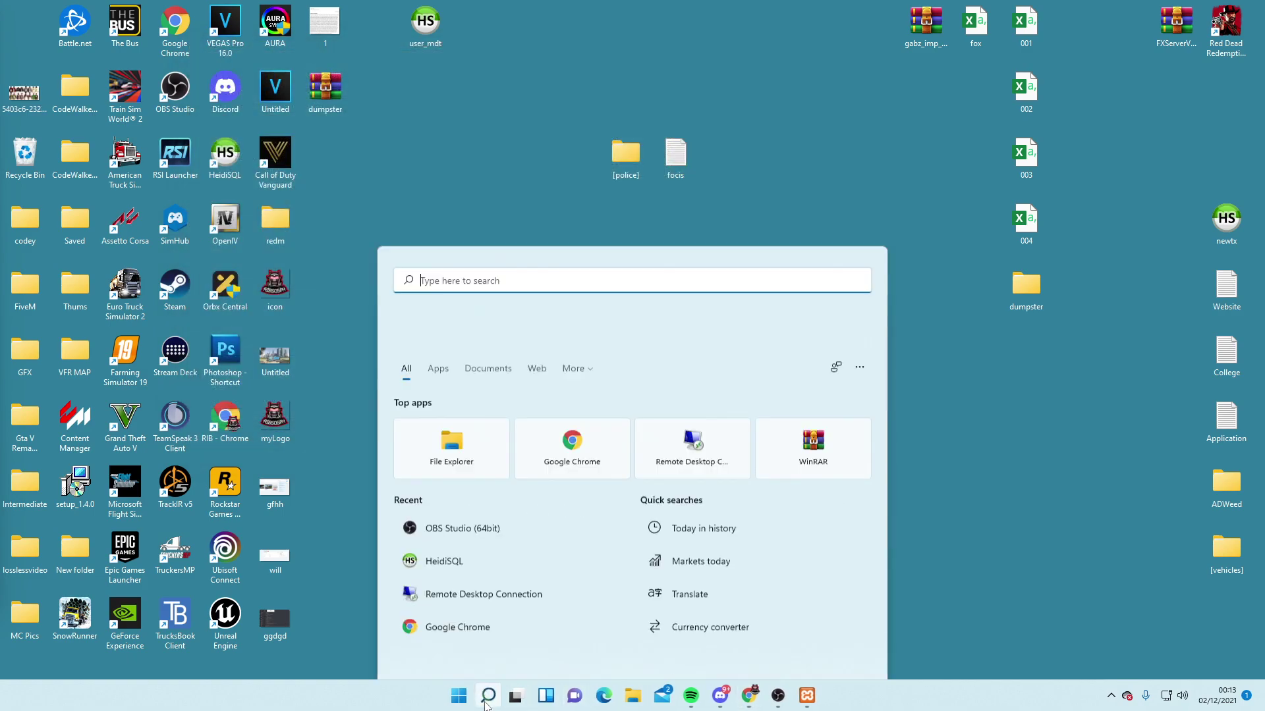
Relaunch HeidiSQL from Windows search and open the FiveM session as root
{"action": "left_click", "coordinate": [487, 695]}
{"action": "type", "text": "hei"}
{"action": "left_click", "coordinate": [505, 333]}
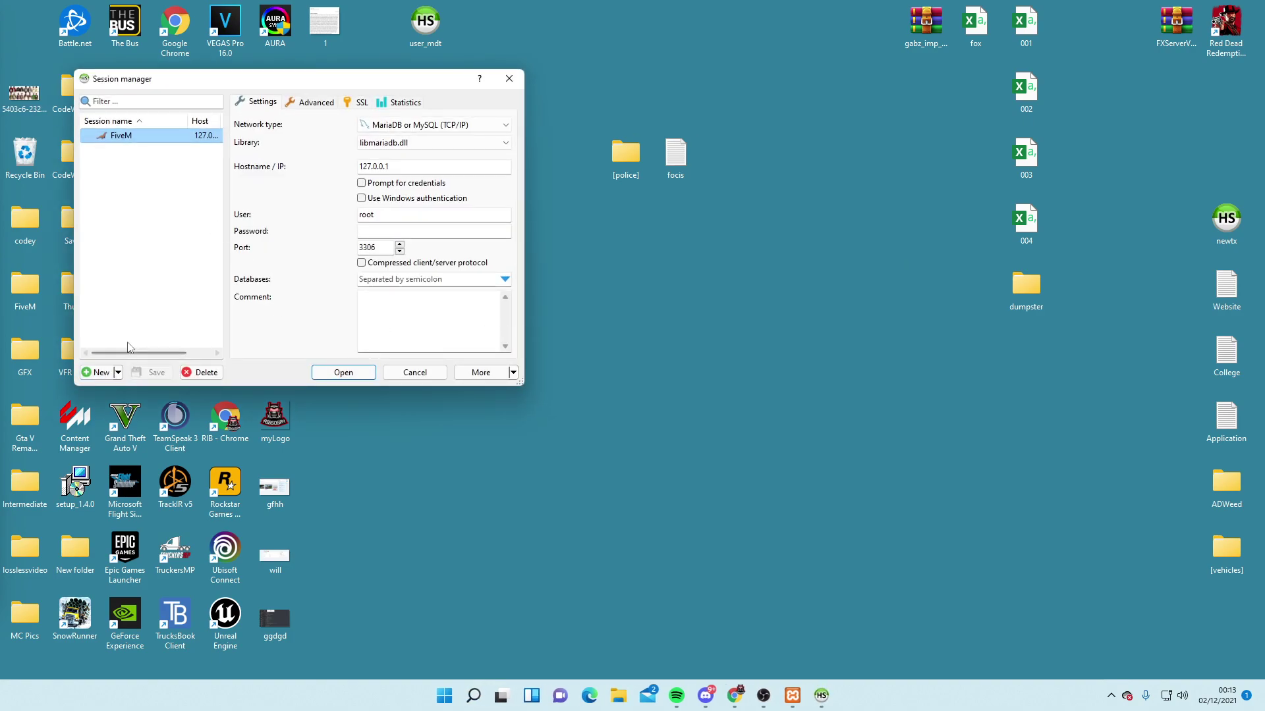
{"action": "left_click", "coordinate": [400, 214]}
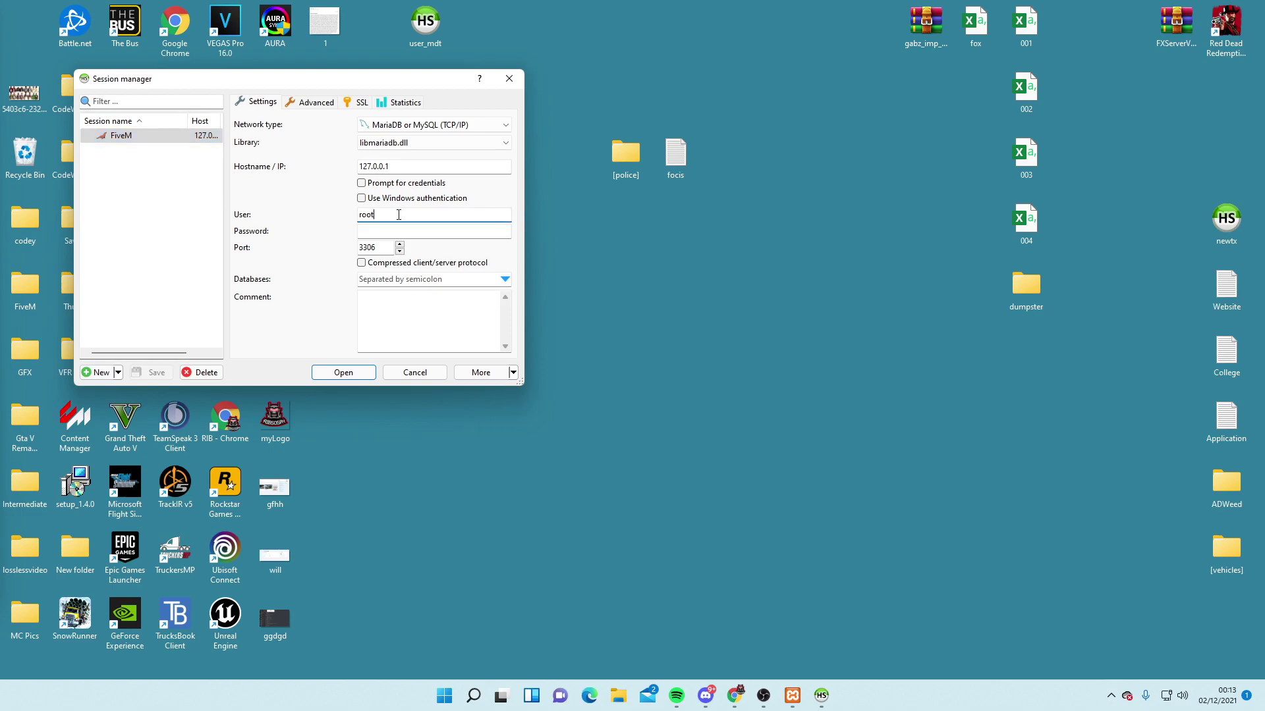
{"action": "left_click", "coordinate": [385, 232]}
{"action": "left_click", "coordinate": [343, 373]}
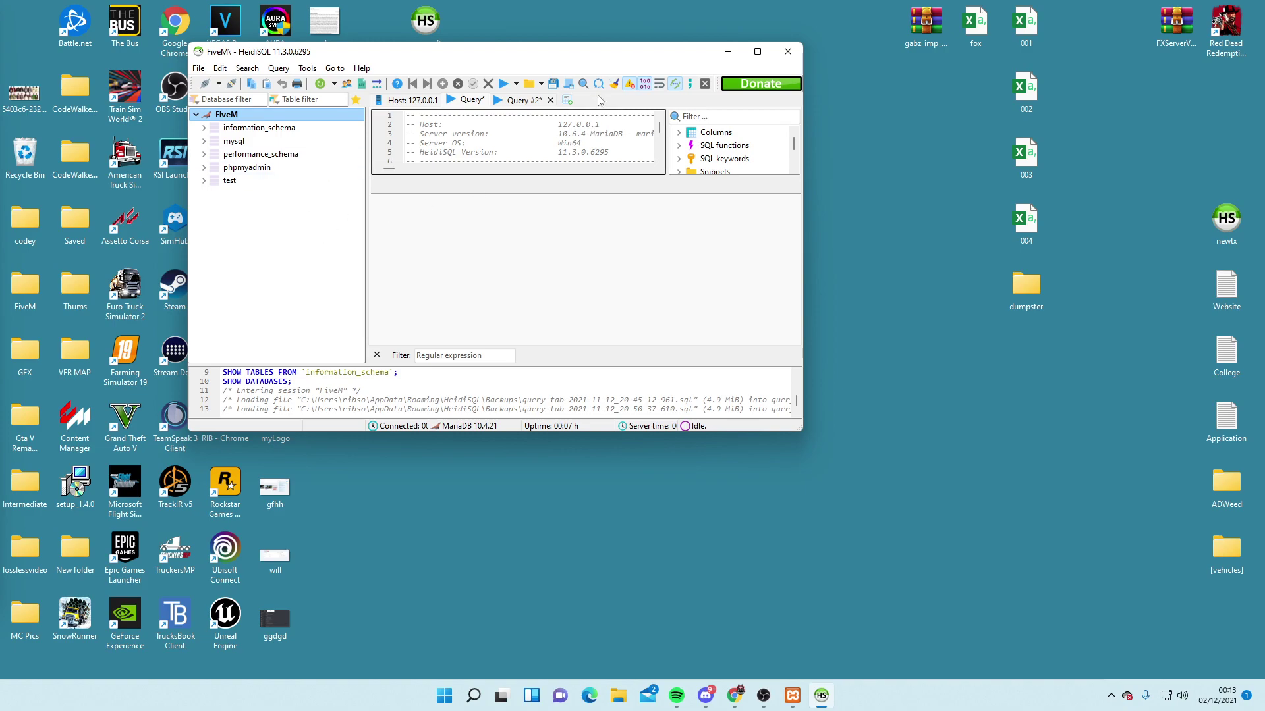
Close HeidiSQL, declining to save both modified queries
{"action": "left_click", "coordinate": [787, 52]}
{"action": "left_click", "coordinate": [691, 365]}
{"action": "left_click", "coordinate": [693, 367]}
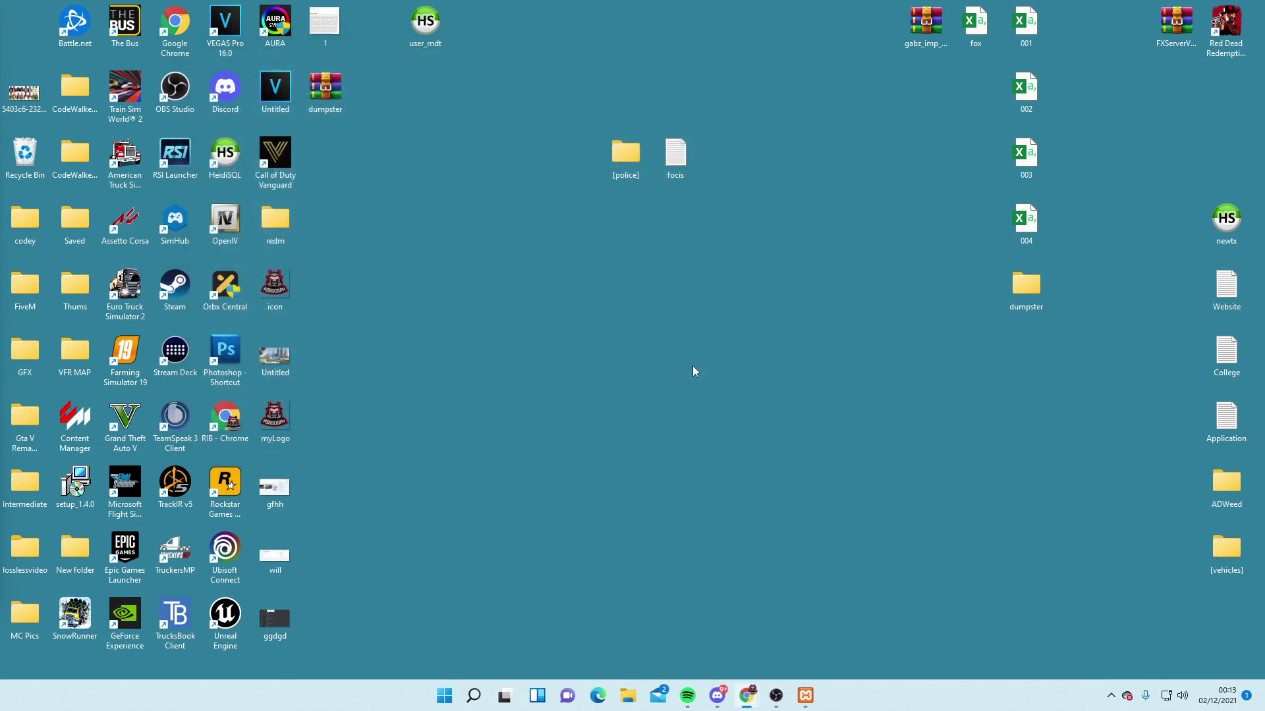
On Windows (C:), create a new folder named Testtutorial and open it
{"action": "left_click", "coordinate": [632, 696]}
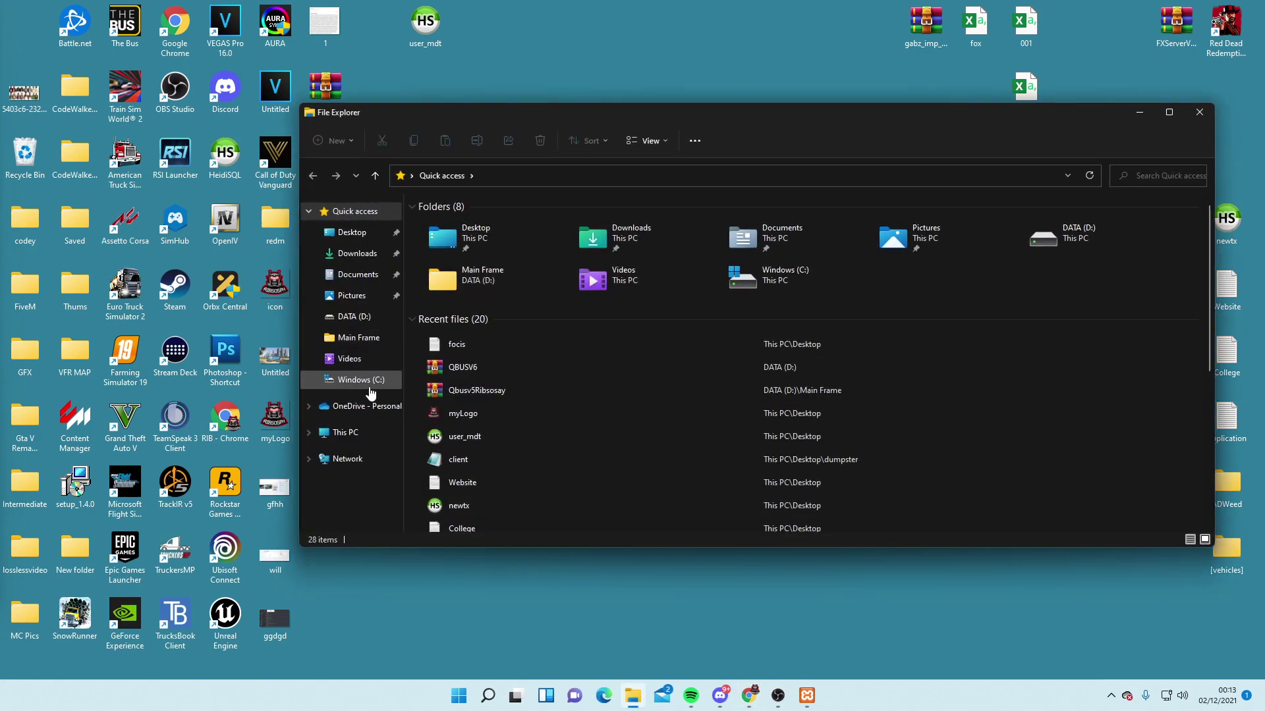
{"action": "left_click", "coordinate": [361, 380]}
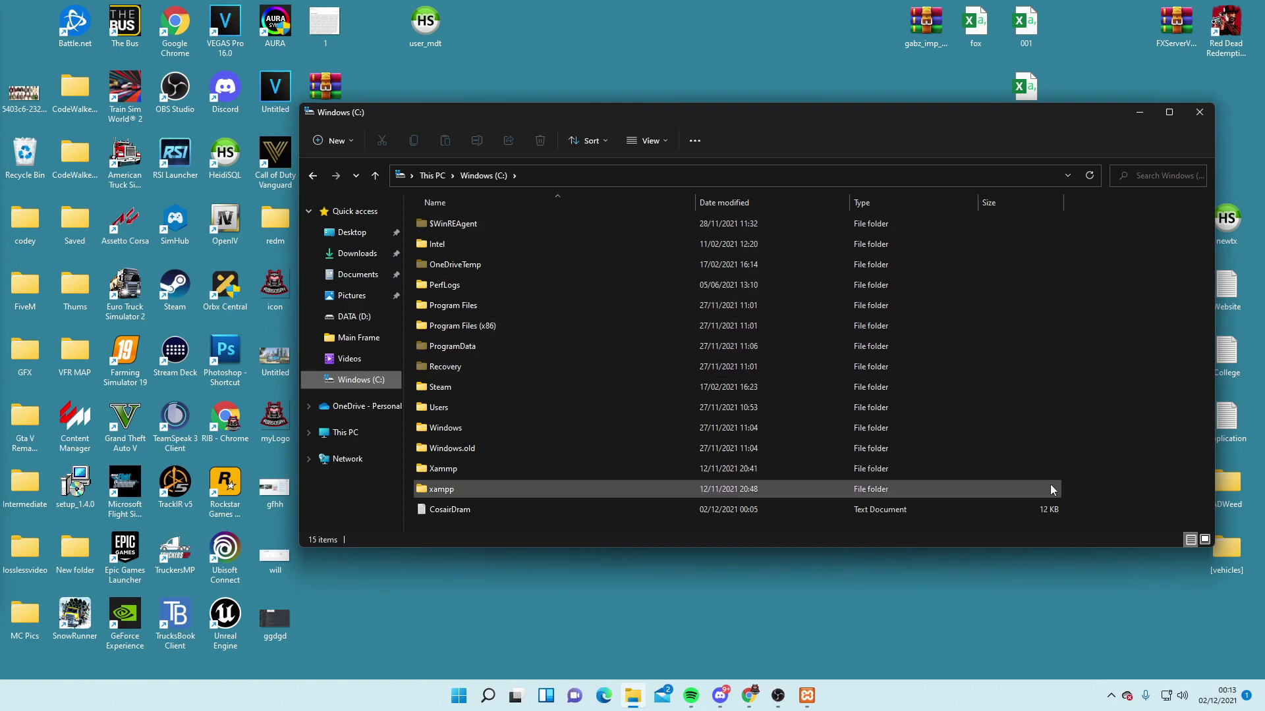
{"action": "right_click", "coordinate": [1122, 512]}
{"action": "mouse_move", "coordinate": [1031, 573]}
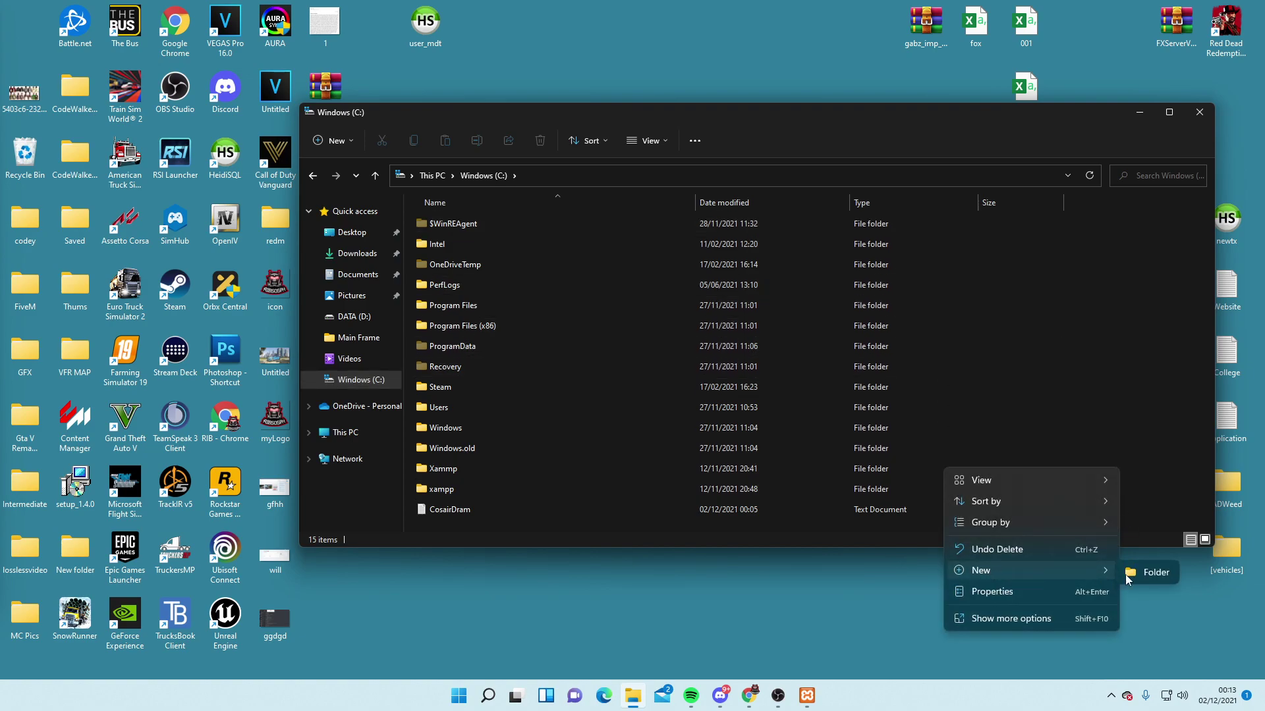
{"action": "left_click", "coordinate": [1134, 574]}
{"action": "type", "text": "T"}
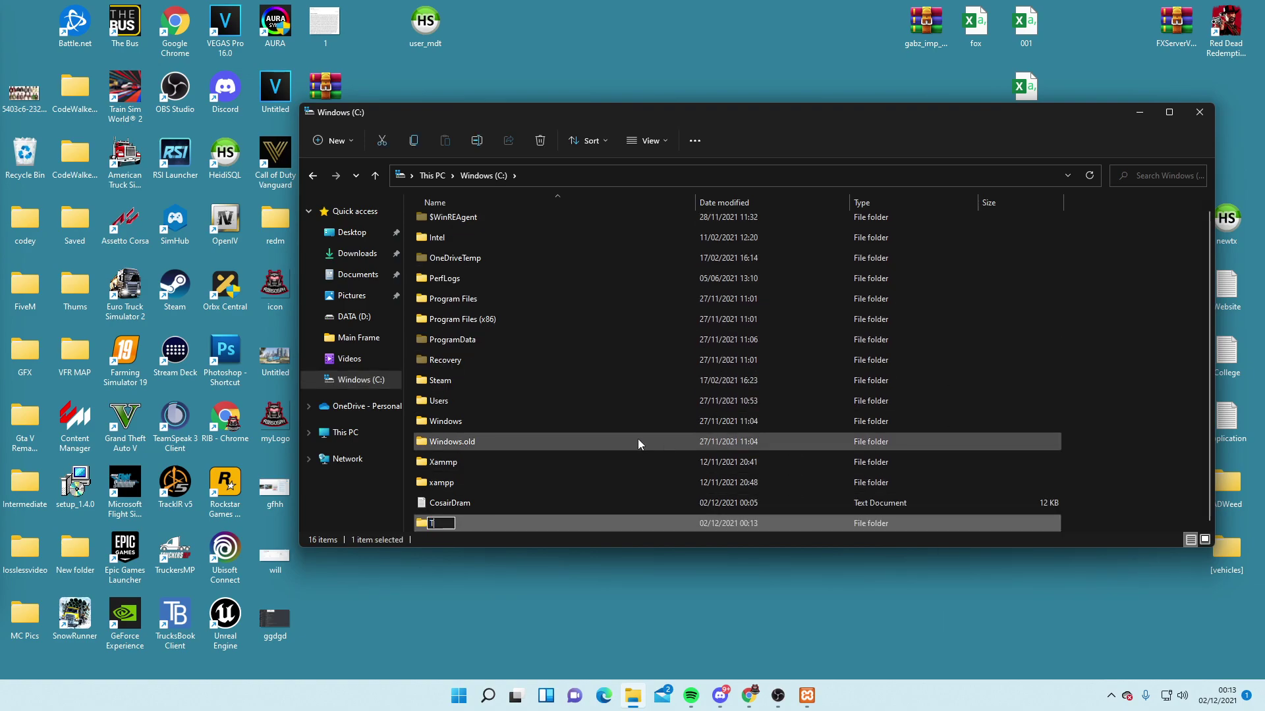
{"action": "type", "text": "esttutorial"}
{"action": "key", "text": "Return"}
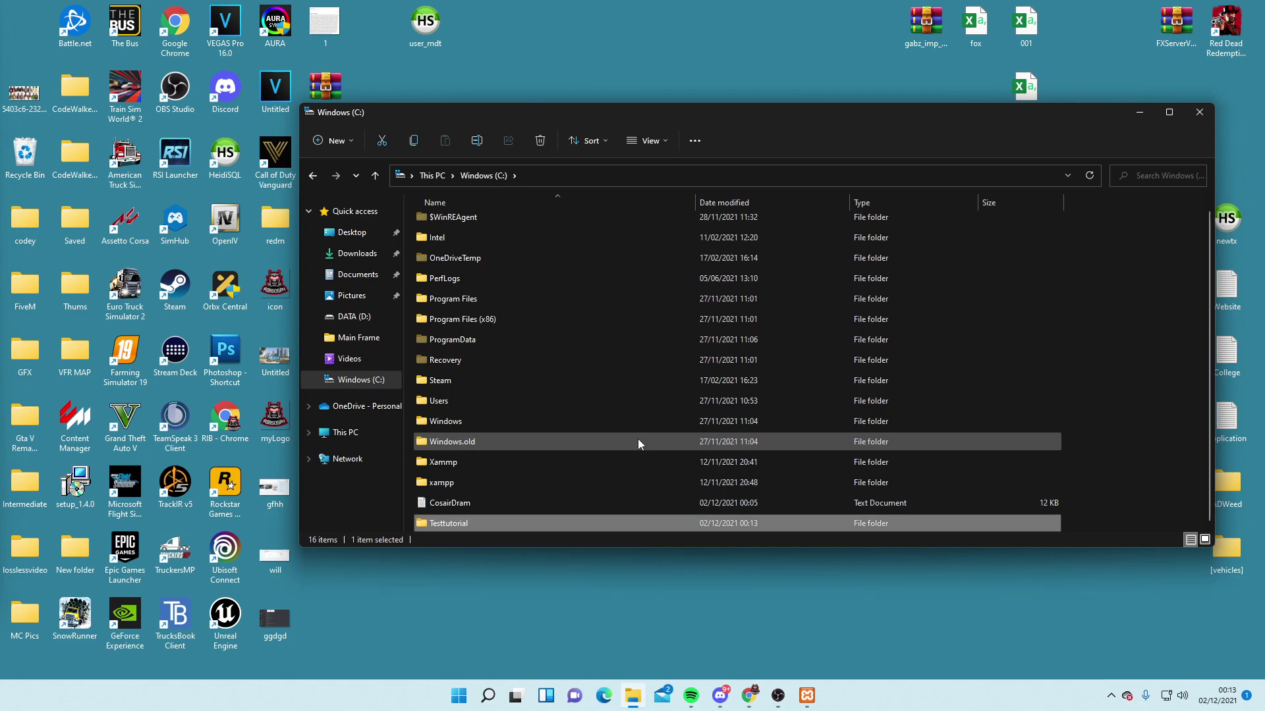
{"action": "key", "text": "Return"}
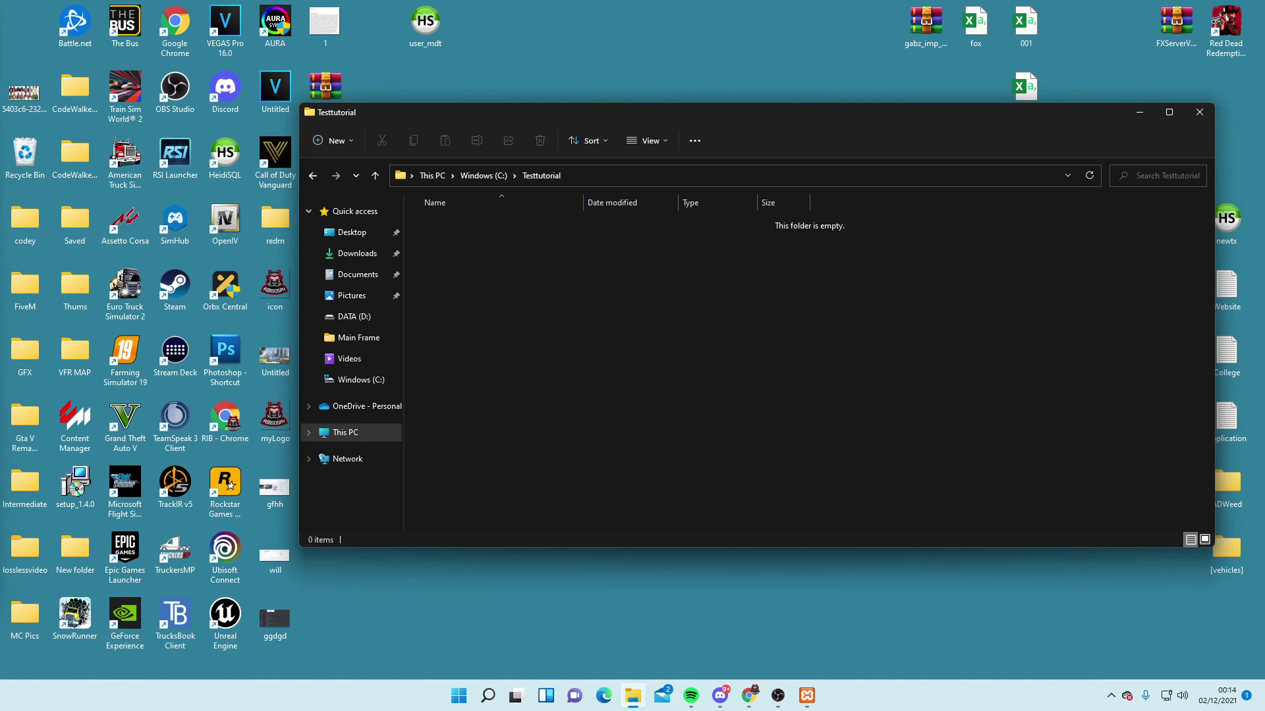
{"action": "key", "text": "alt+Tab"}
From fivem.net, reach the server builds list and download the latest recommended build 4394 (server.7z)
{"action": "type", "text": "fi"}
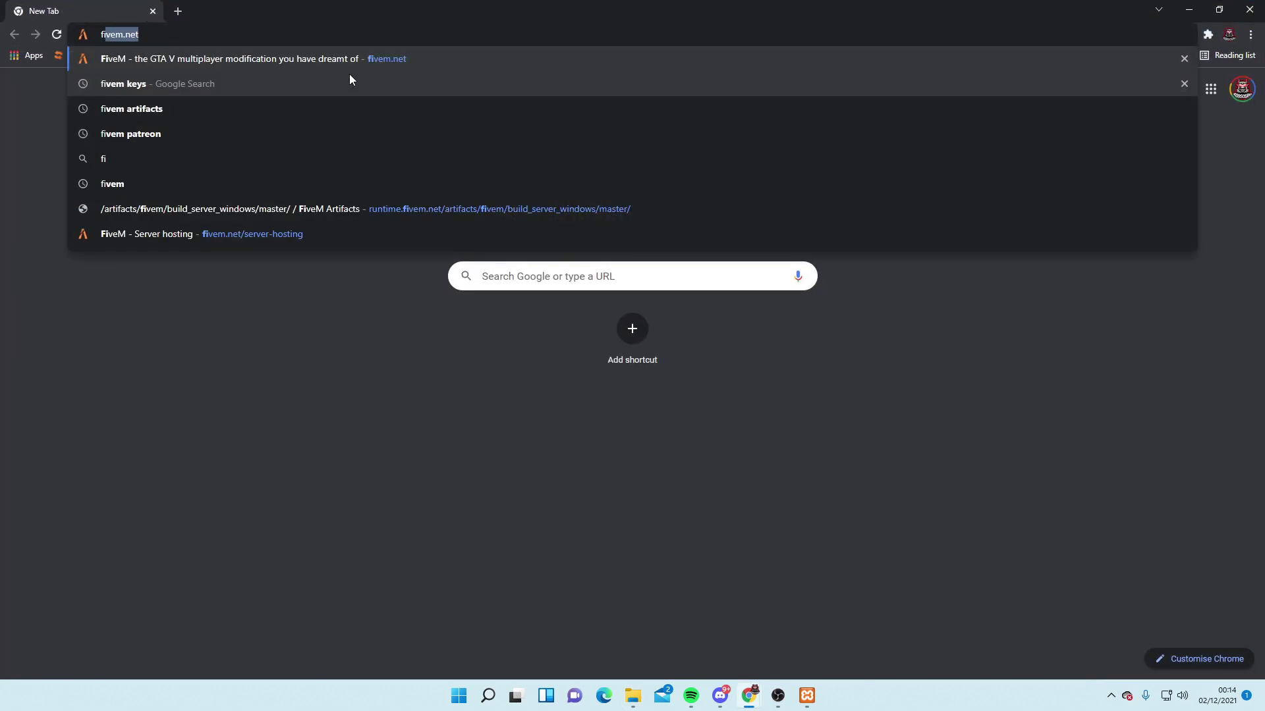
{"action": "key", "text": "Return"}
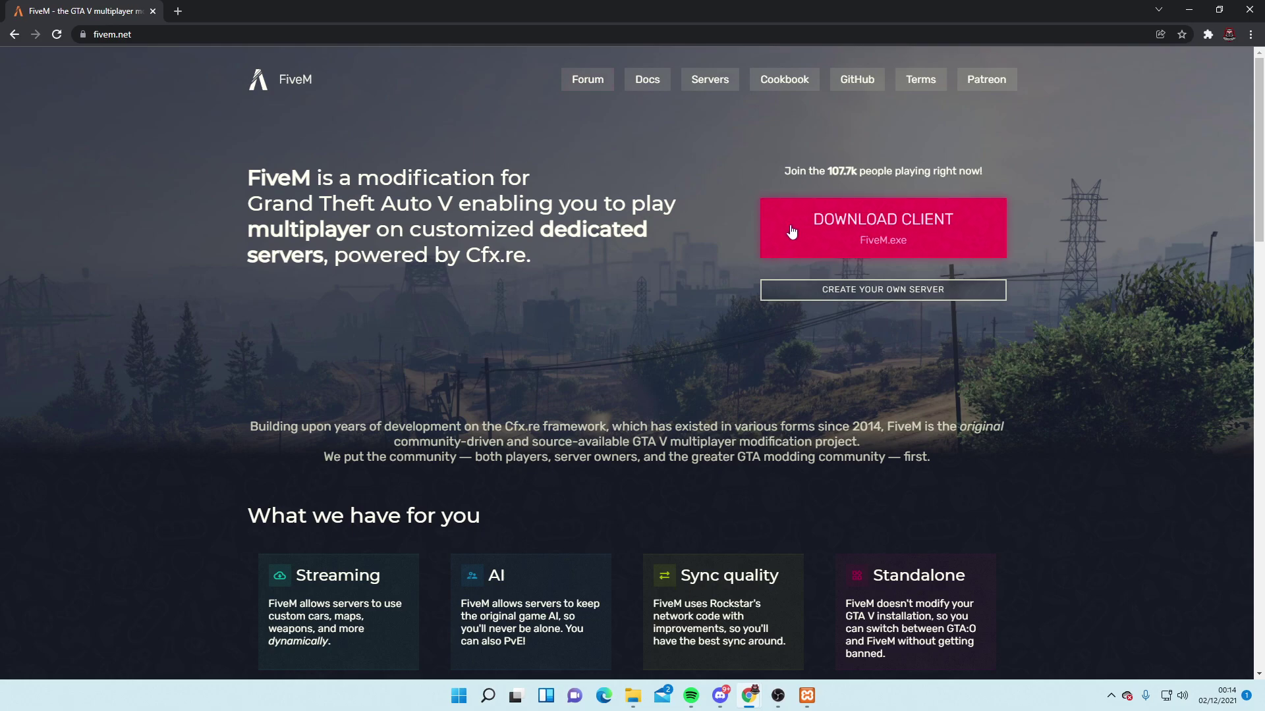
{"action": "left_click", "coordinate": [871, 291]}
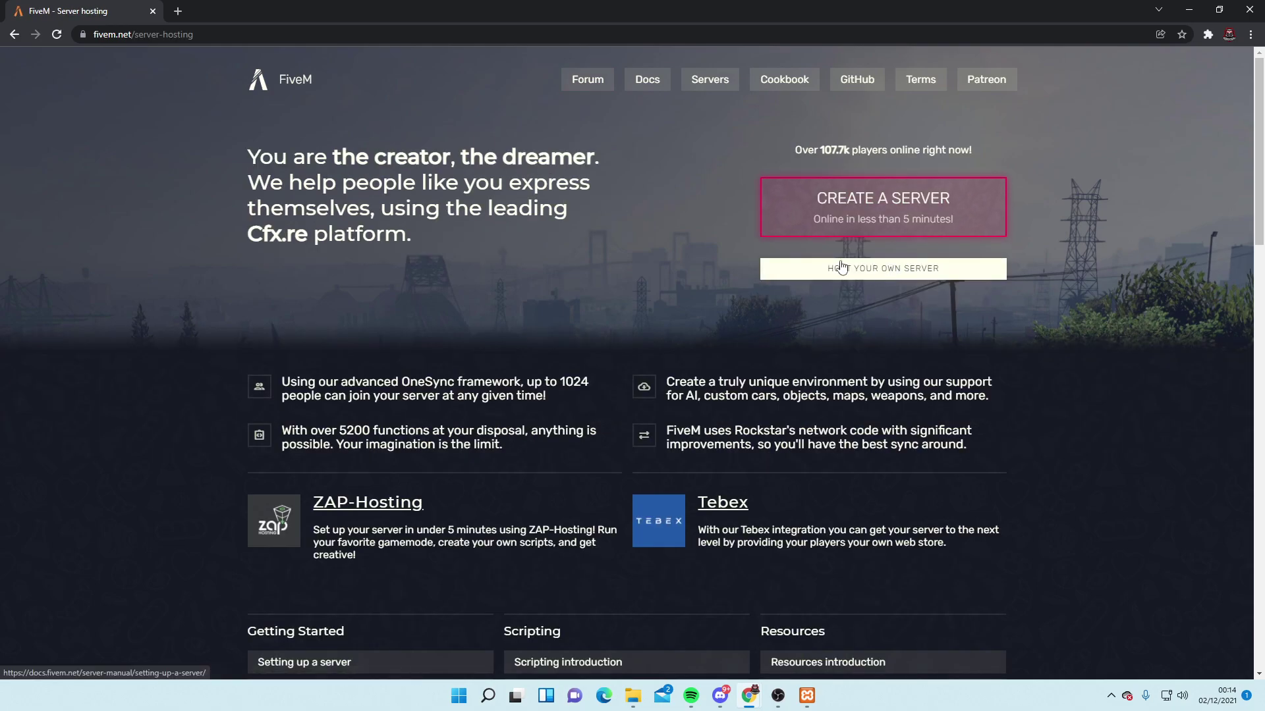
{"action": "left_click", "coordinate": [859, 272]}
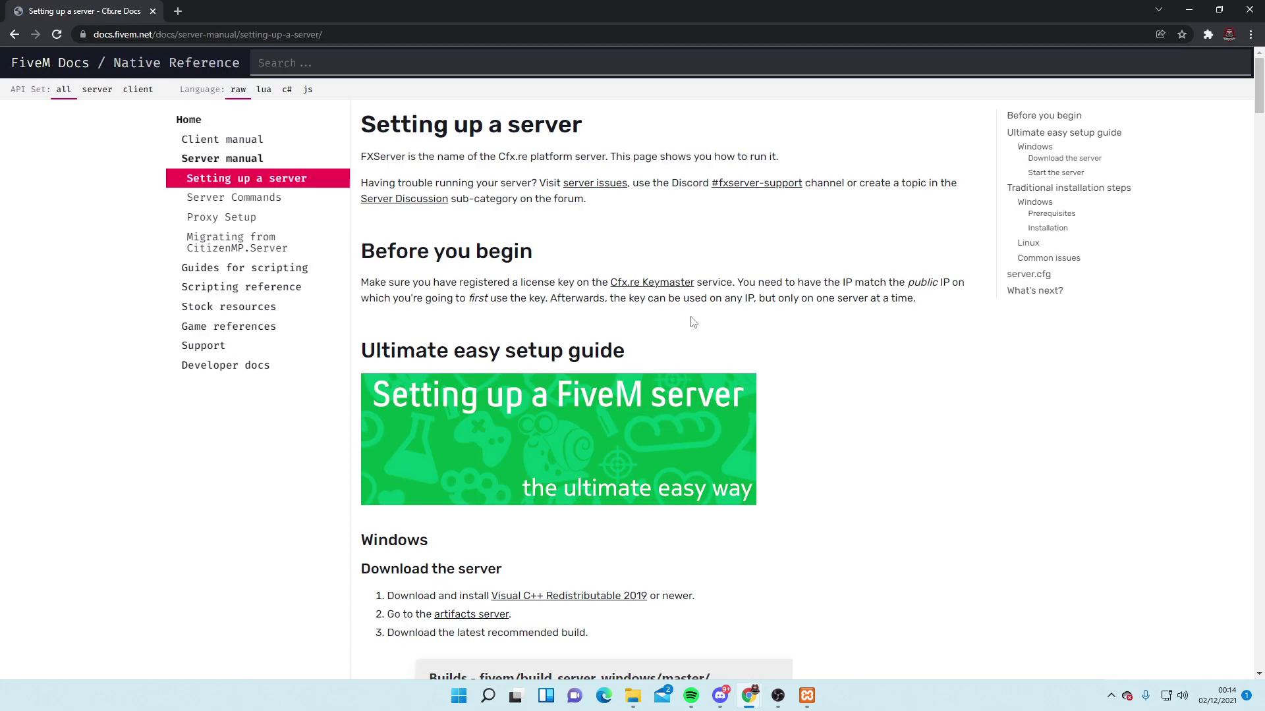
{"action": "scroll", "coordinate": [693, 322], "scroll_direction": "down", "scroll_amount": 4}
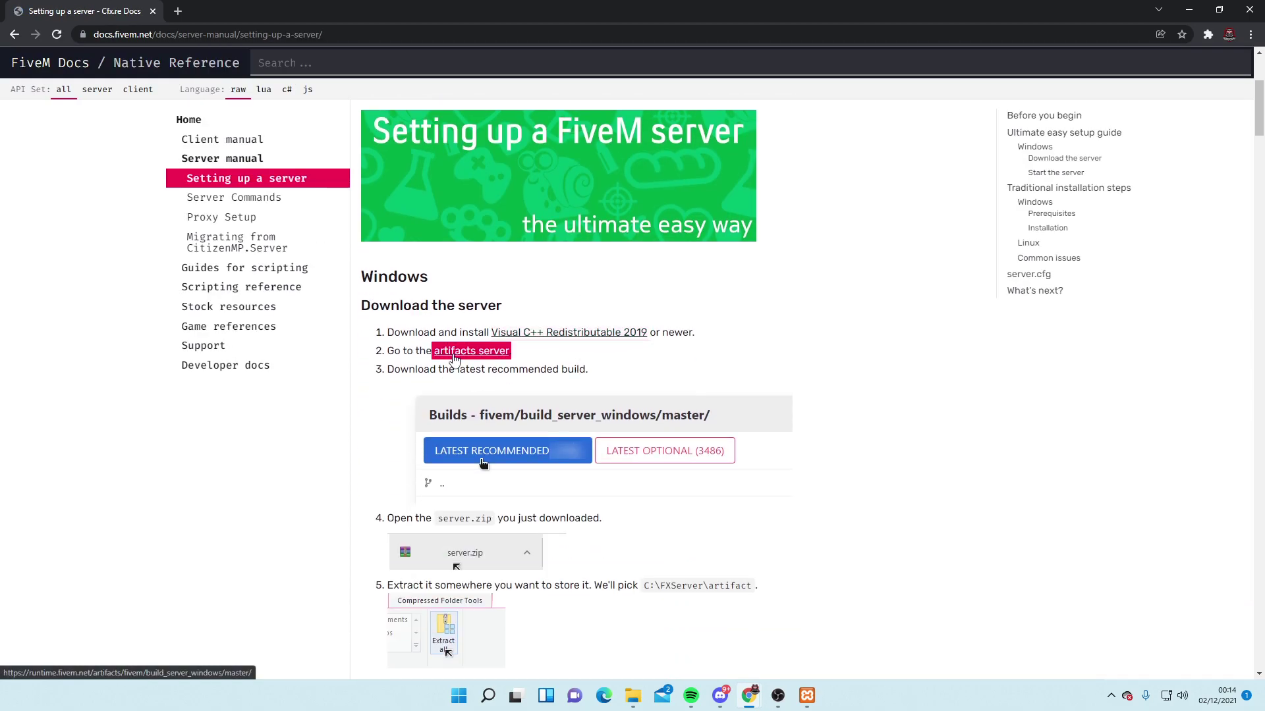
{"action": "left_click", "coordinate": [483, 354]}
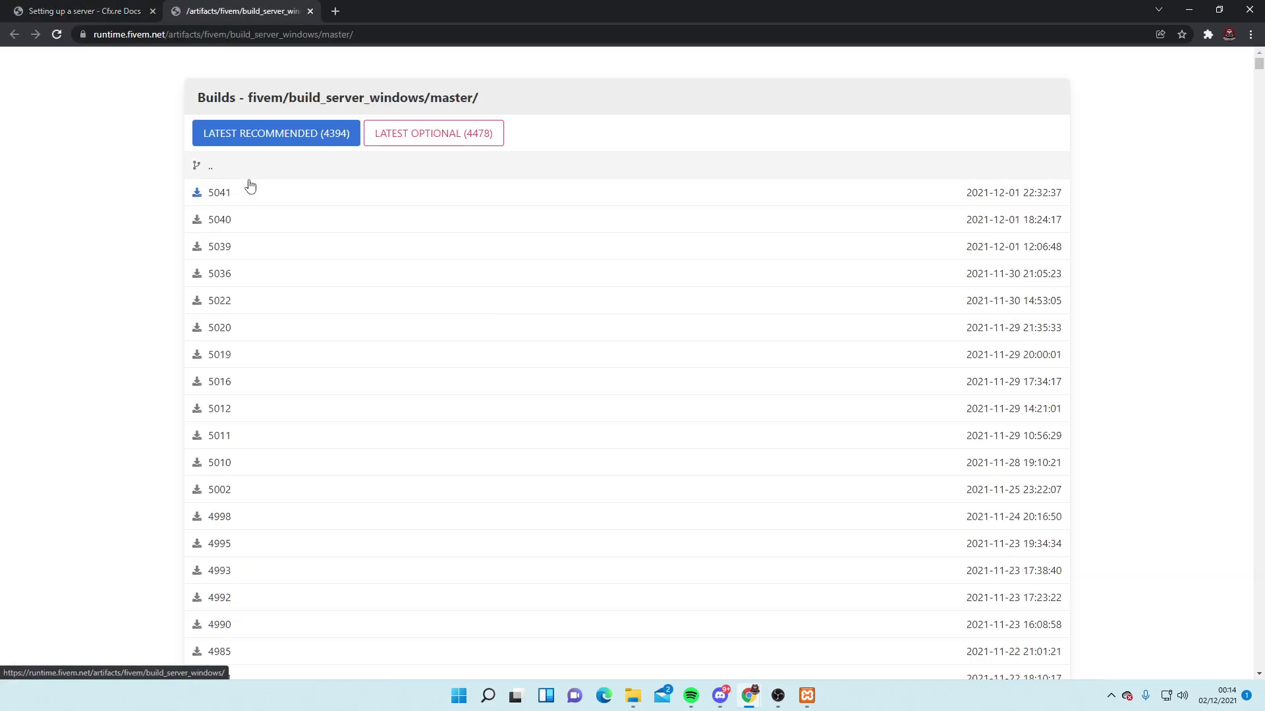
{"action": "left_click", "coordinate": [263, 139]}
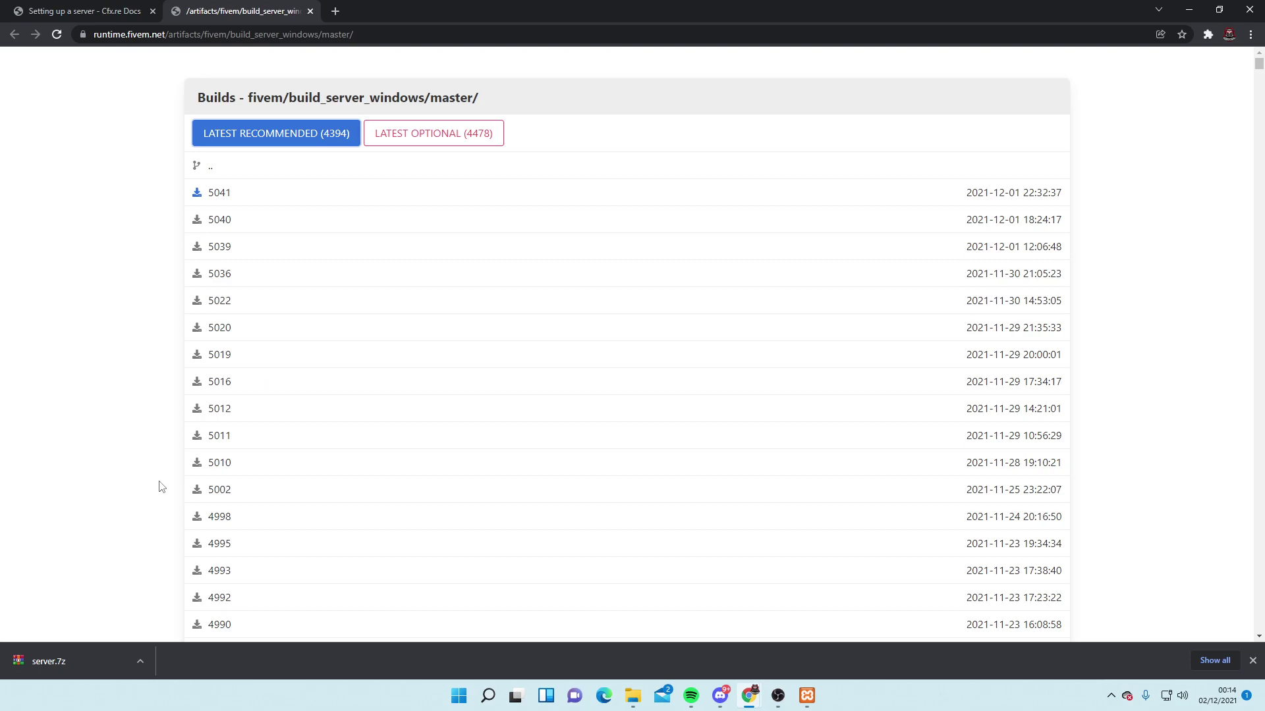
{"action": "left_click", "coordinate": [1188, 7]}
Copy server.7z from Downloads and paste it into C:\Testtutorial
{"action": "left_click", "coordinate": [365, 256]}
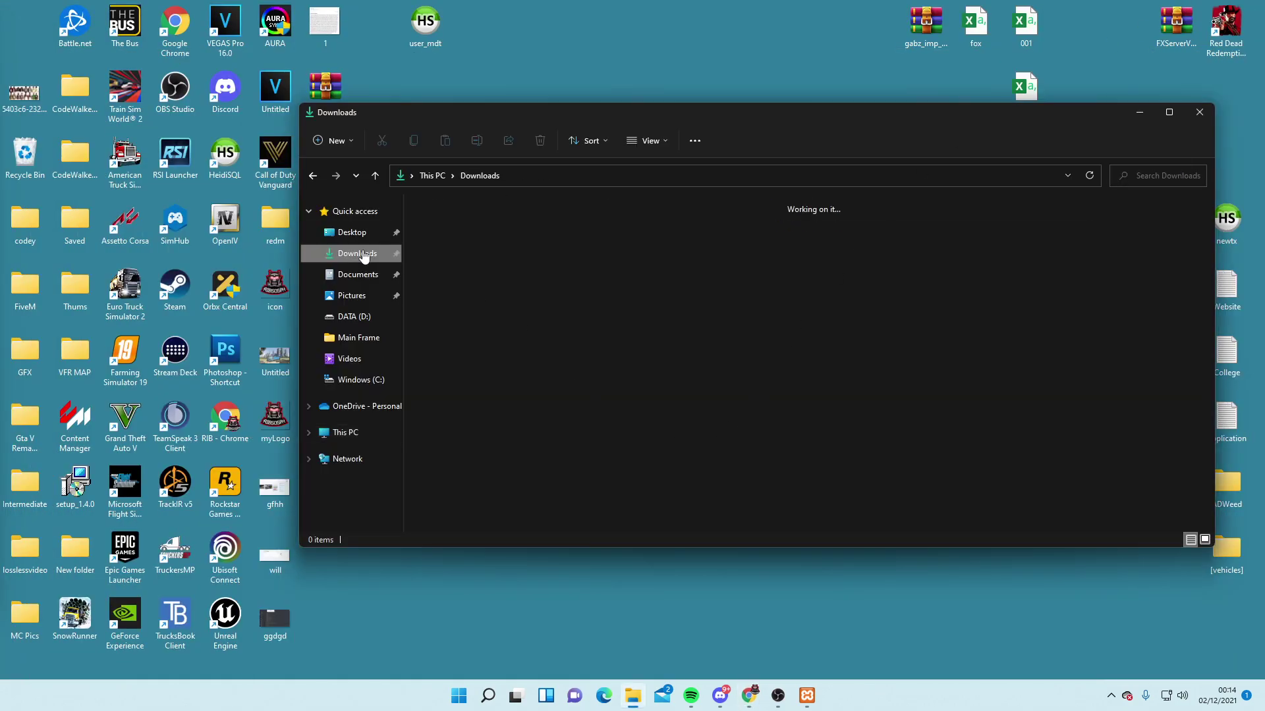
{"action": "right_click", "coordinate": [432, 231]}
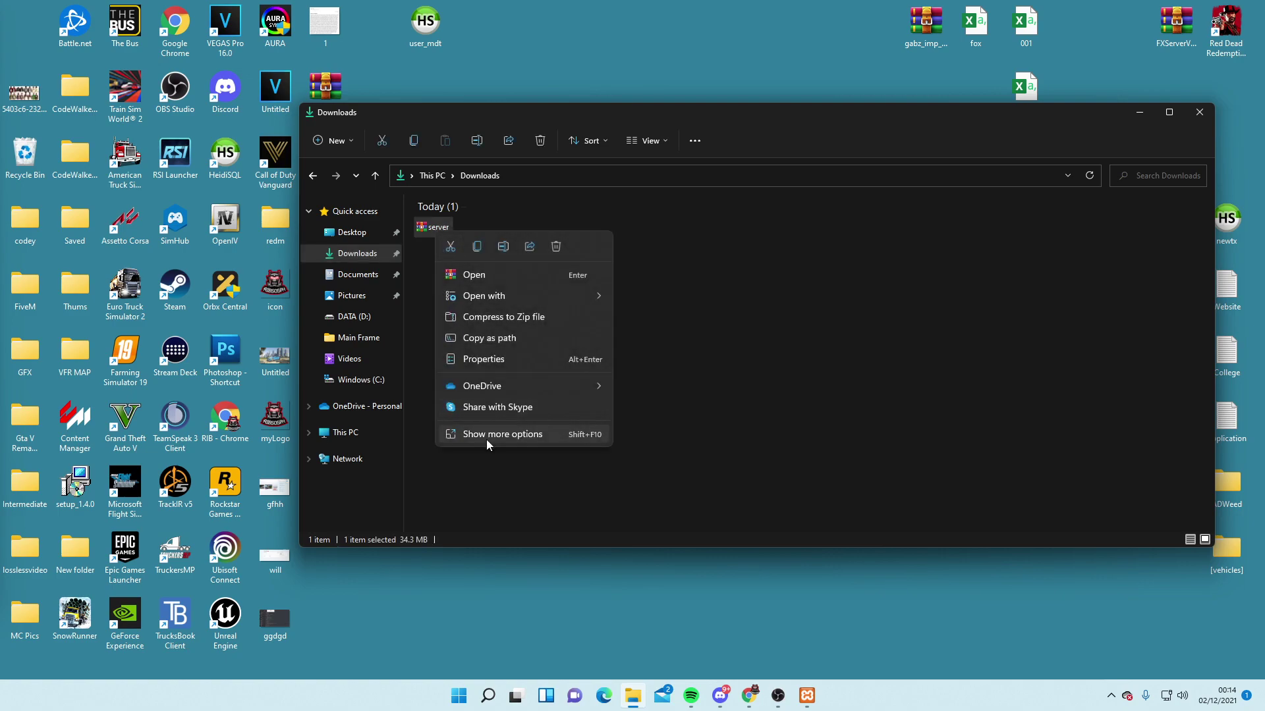
{"action": "left_click", "coordinate": [477, 247]}
{"action": "left_click", "coordinate": [377, 382]}
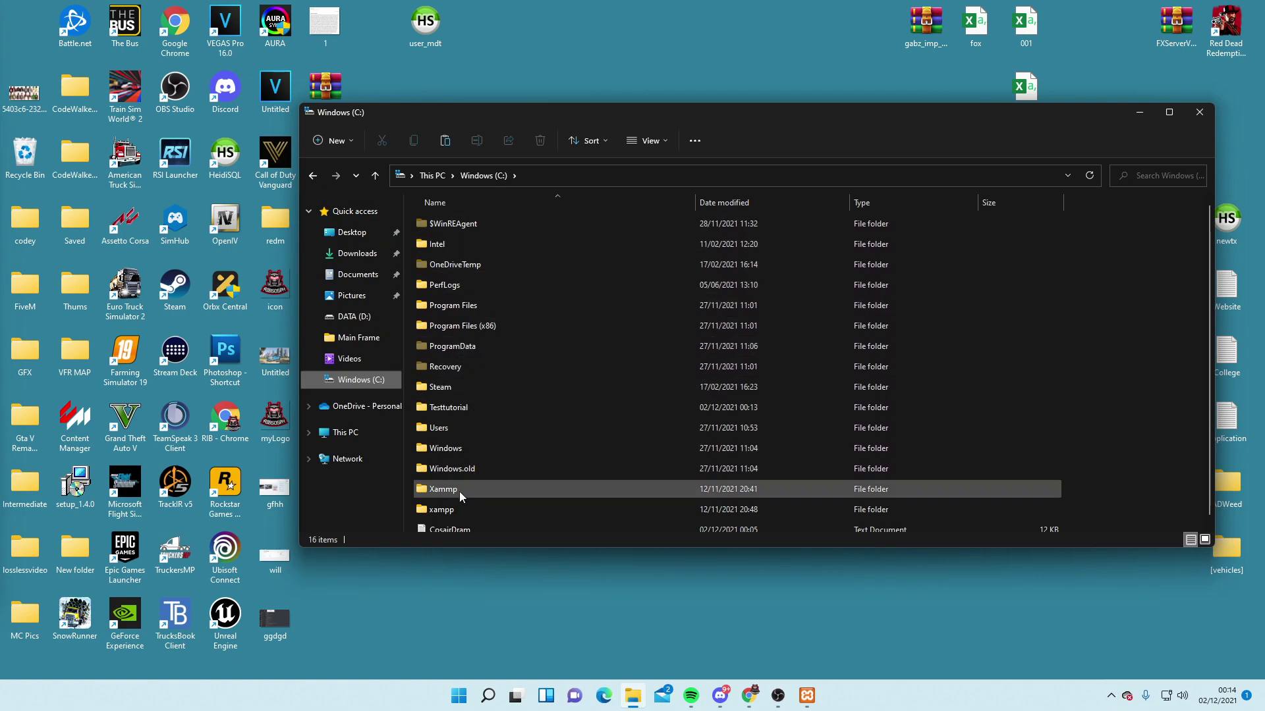
{"action": "double_click", "coordinate": [461, 407]}
{"action": "right_click", "coordinate": [534, 321]}
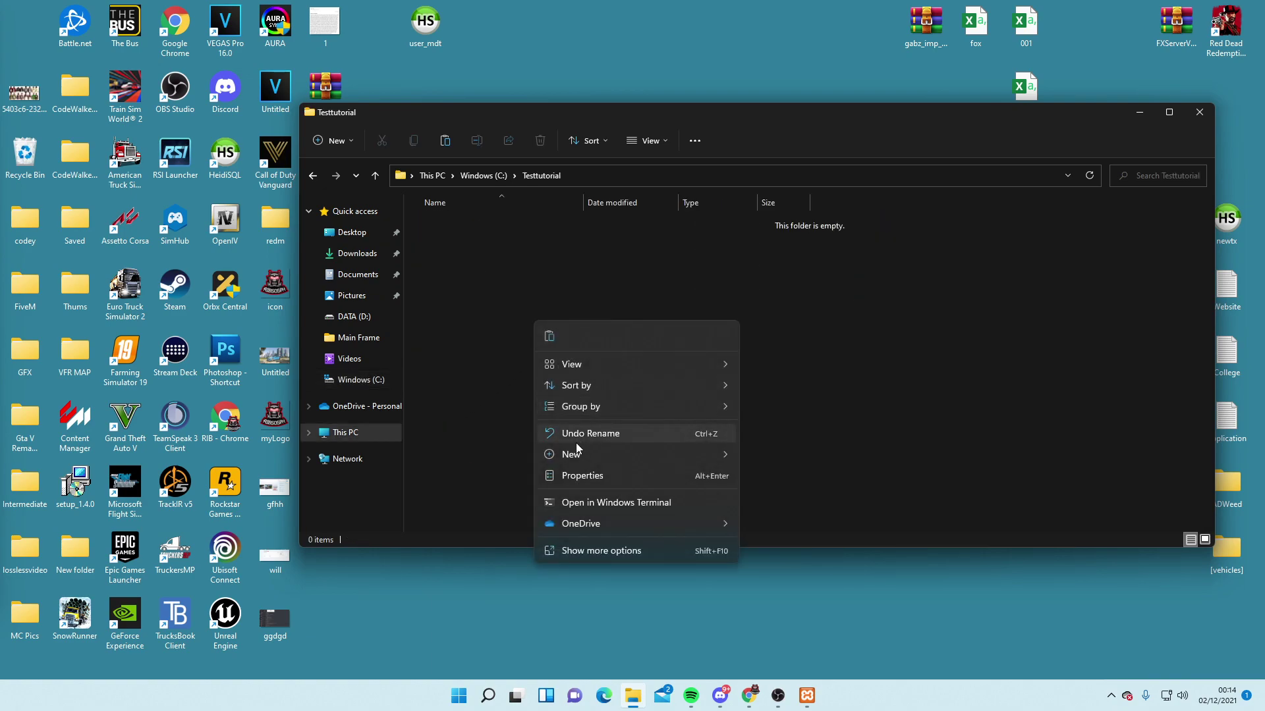
{"action": "left_click", "coordinate": [549, 337]}
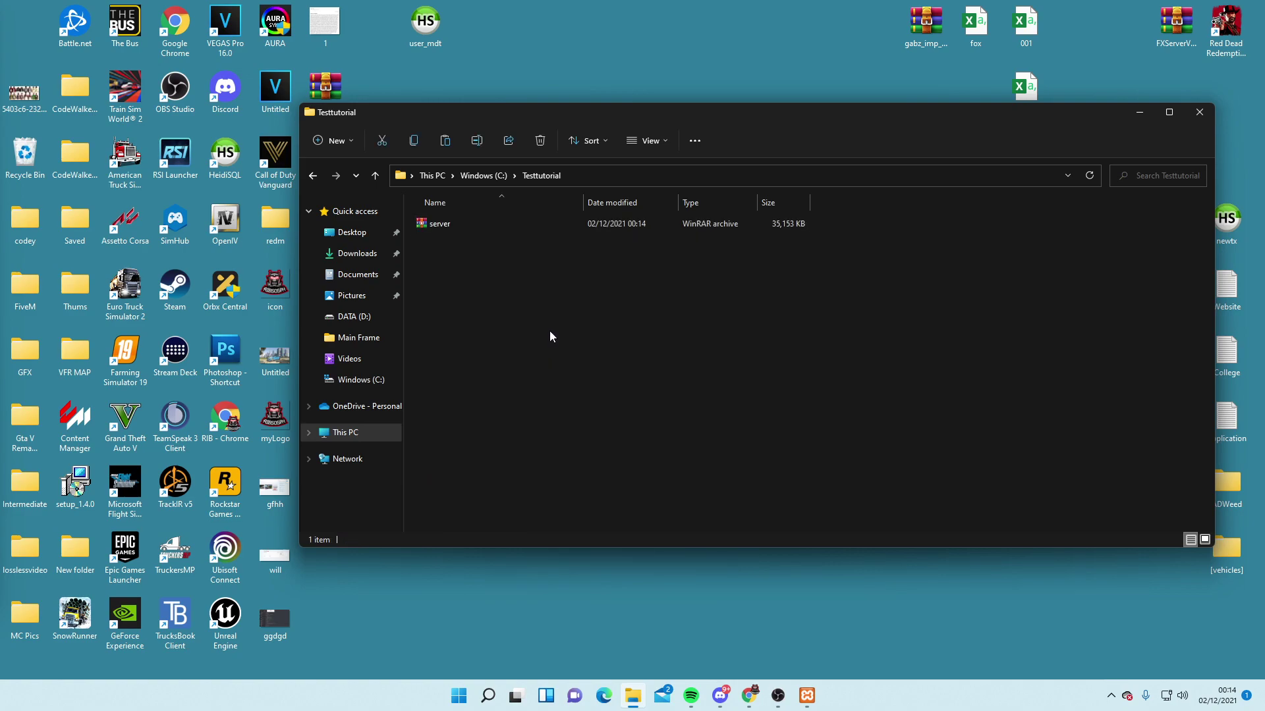
{"action": "left_click", "coordinate": [549, 337]}
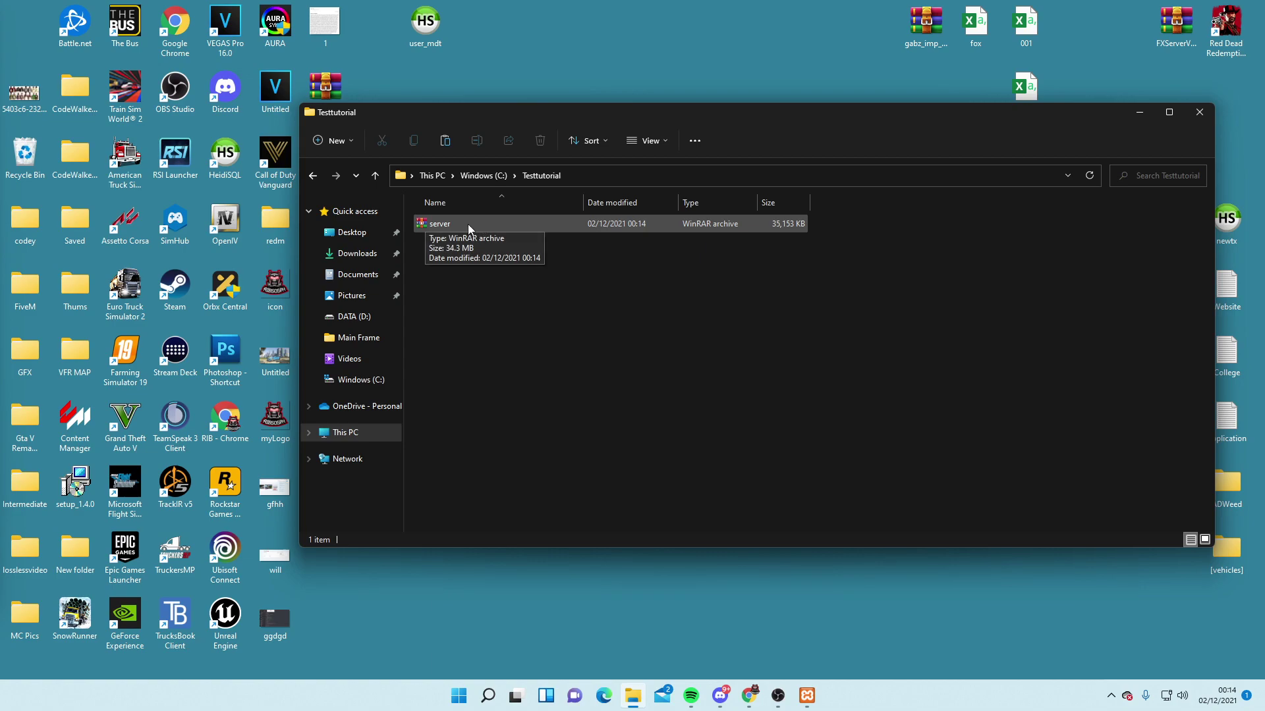
Extract server.7z into Testtutorial using Show more options > Extract Here
{"action": "right_click", "coordinate": [452, 223]}
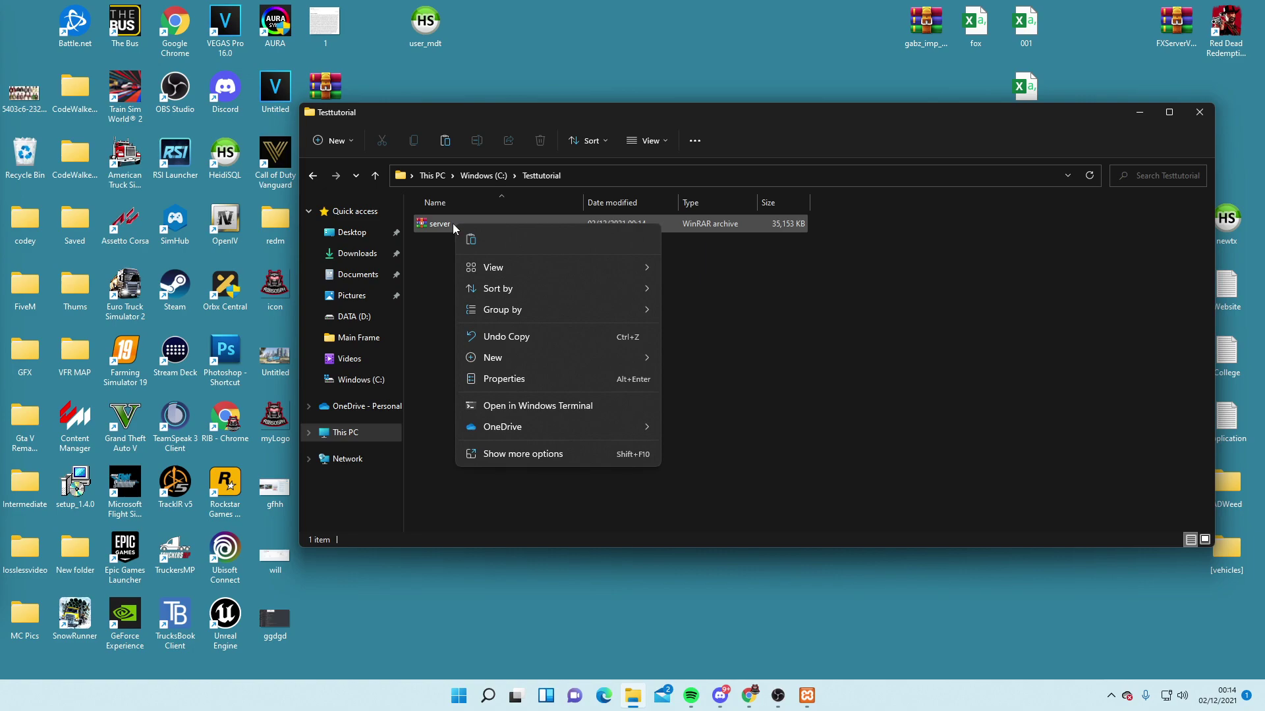
{"action": "left_click", "coordinate": [555, 454]}
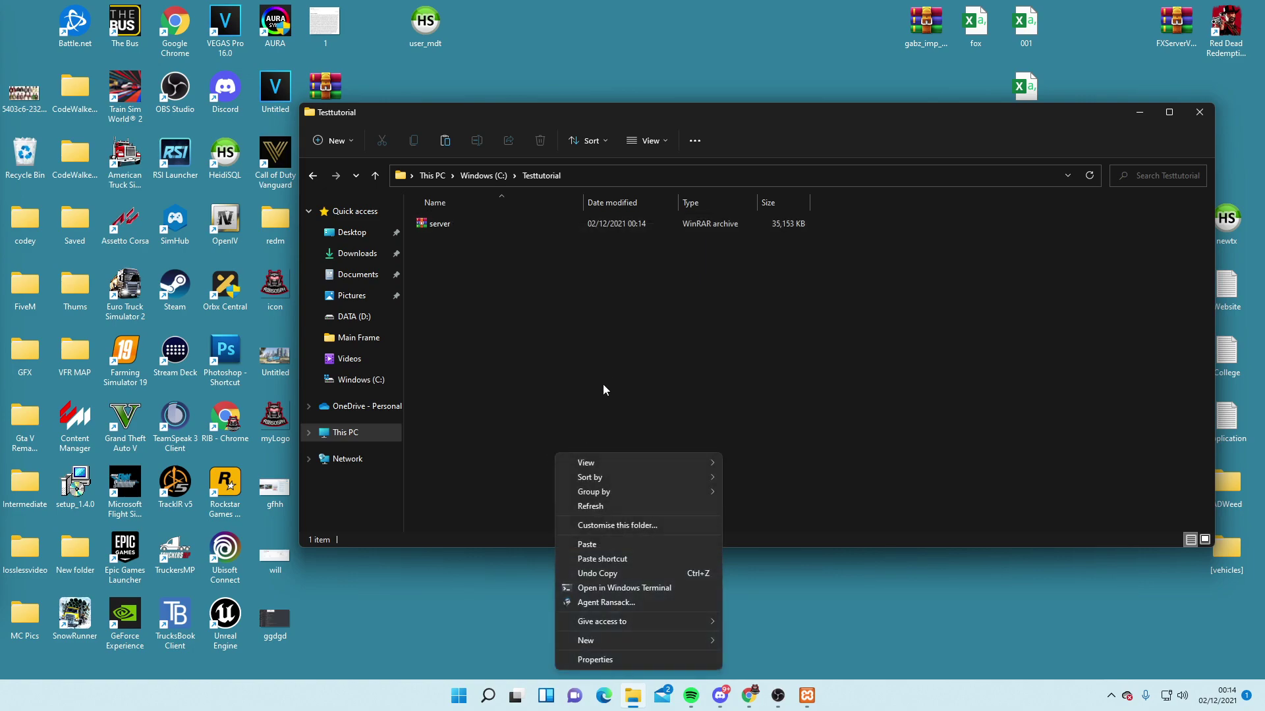
{"action": "right_click", "coordinate": [448, 228]}
{"action": "left_click", "coordinate": [527, 436]}
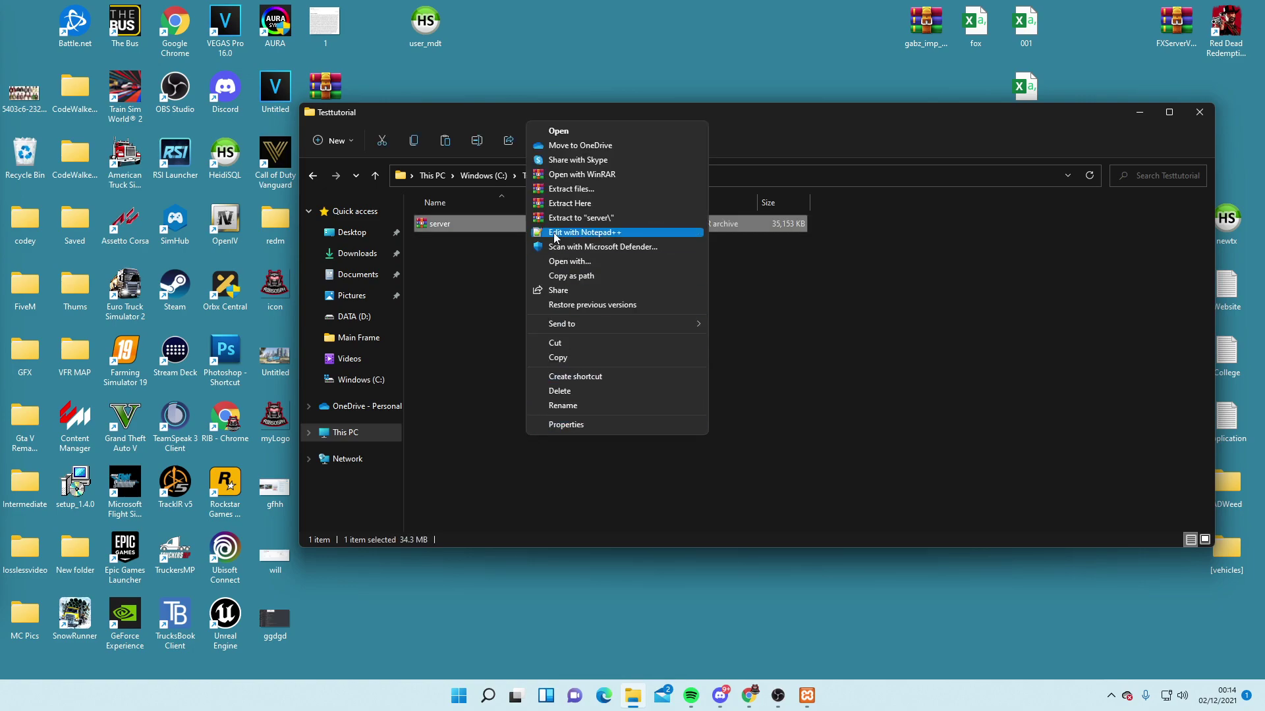
{"action": "left_click", "coordinate": [557, 204]}
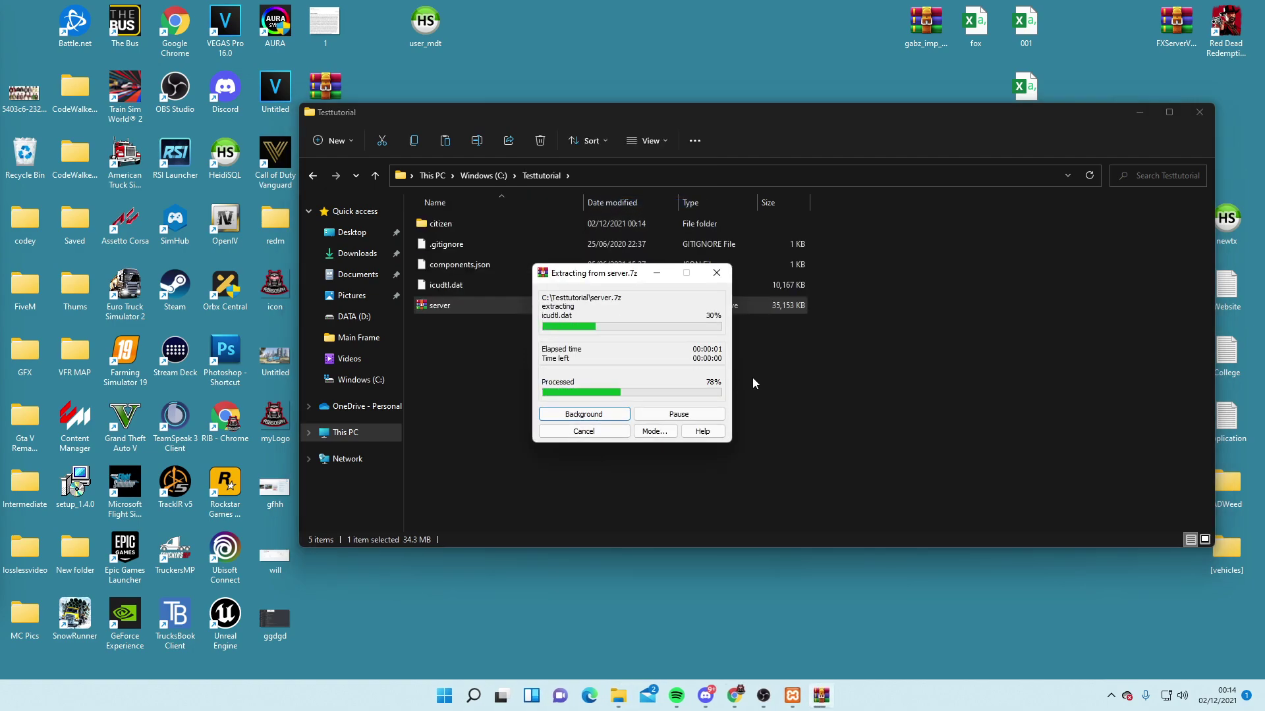
{"action": "scroll", "coordinate": [655, 372], "scroll_direction": "down", "scroll_amount": 15}
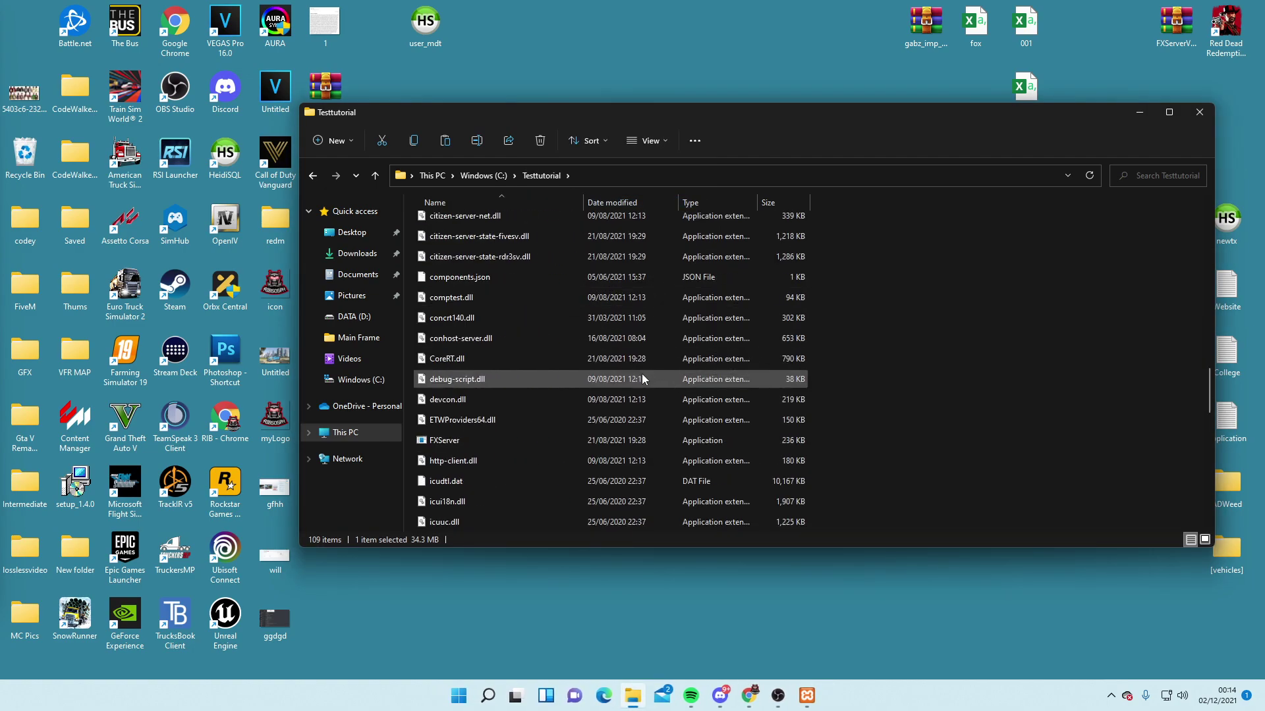
{"action": "scroll", "coordinate": [636, 372], "scroll_direction": "down", "scroll_amount": 10}
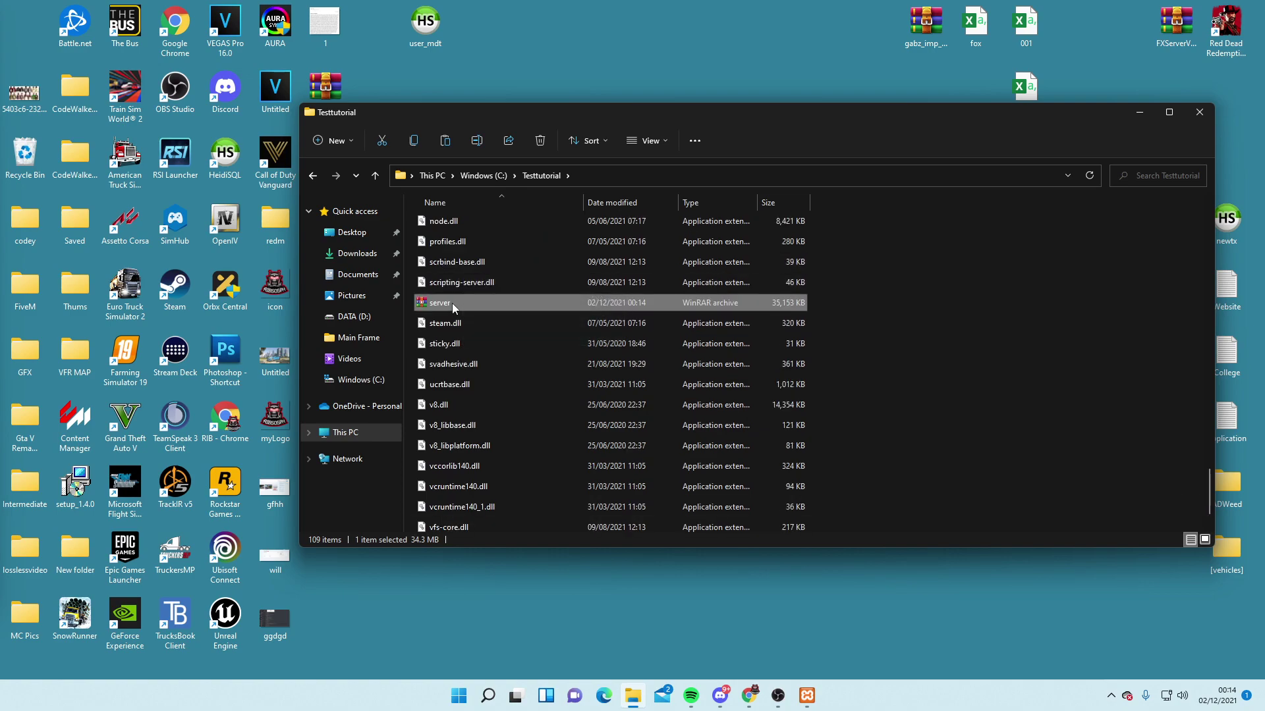
Delete the server.7z archive and launch FXServer.exe
{"action": "key", "text": "Delete"}
{"action": "scroll", "coordinate": [543, 356], "scroll_direction": "up", "scroll_amount": 10}
{"action": "scroll", "coordinate": [571, 374], "scroll_direction": "up", "scroll_amount": 9}
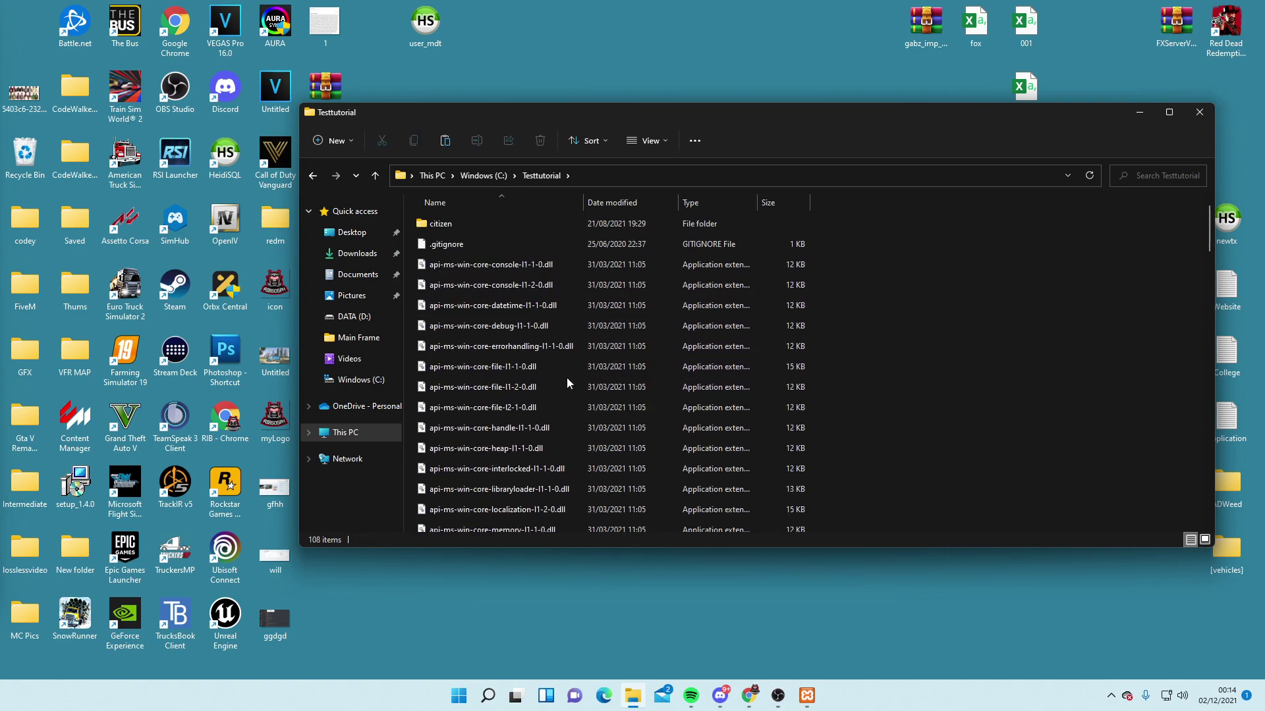
{"action": "scroll", "coordinate": [511, 448], "scroll_direction": "down", "scroll_amount": 18}
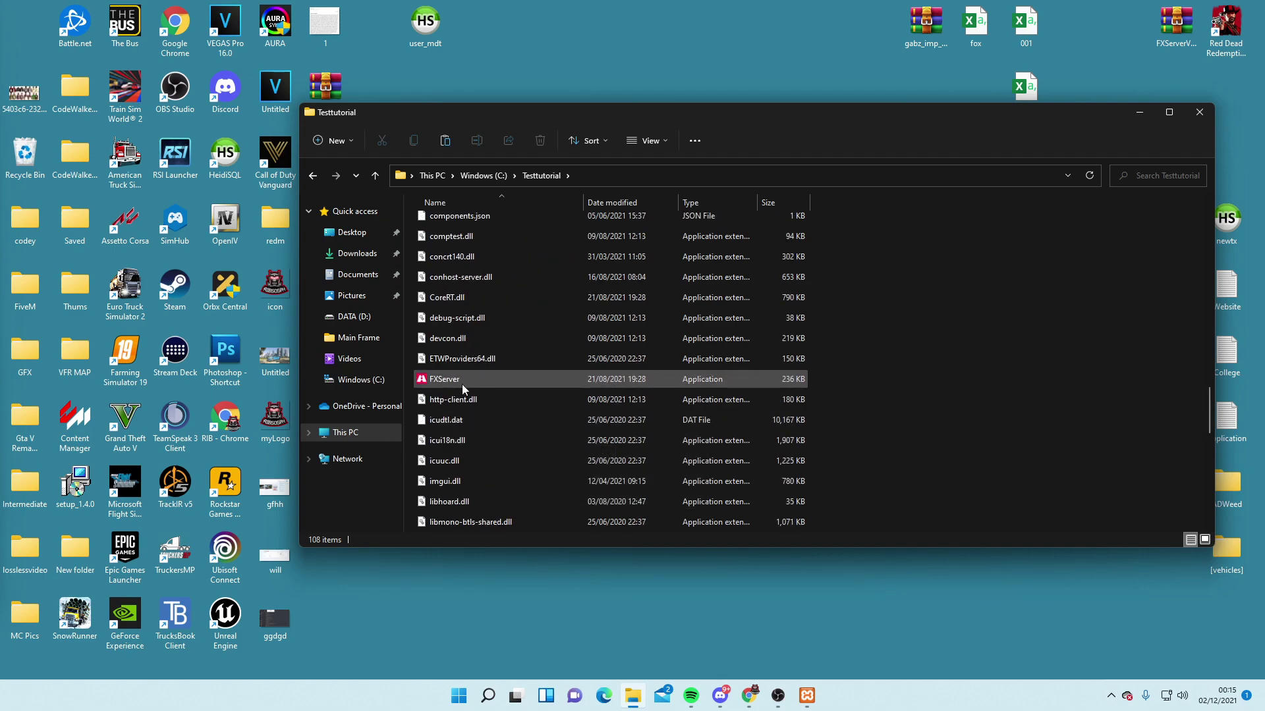
{"action": "double_click", "coordinate": [461, 382]}
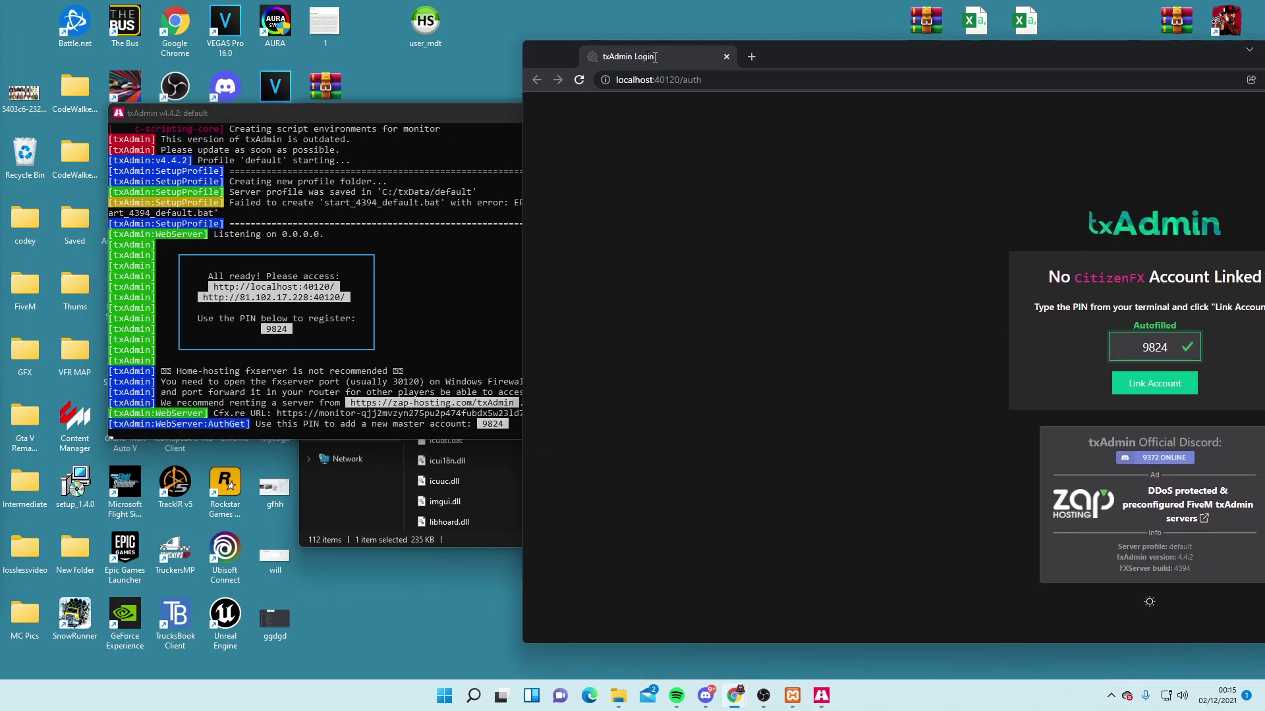
Link the Cfx.re account using the autofilled PIN and authorize txAdmin
{"action": "double_click", "coordinate": [639, 56]}
{"action": "left_click_drag", "start_coordinate": [680, 9], "coordinate": [760, 41]}
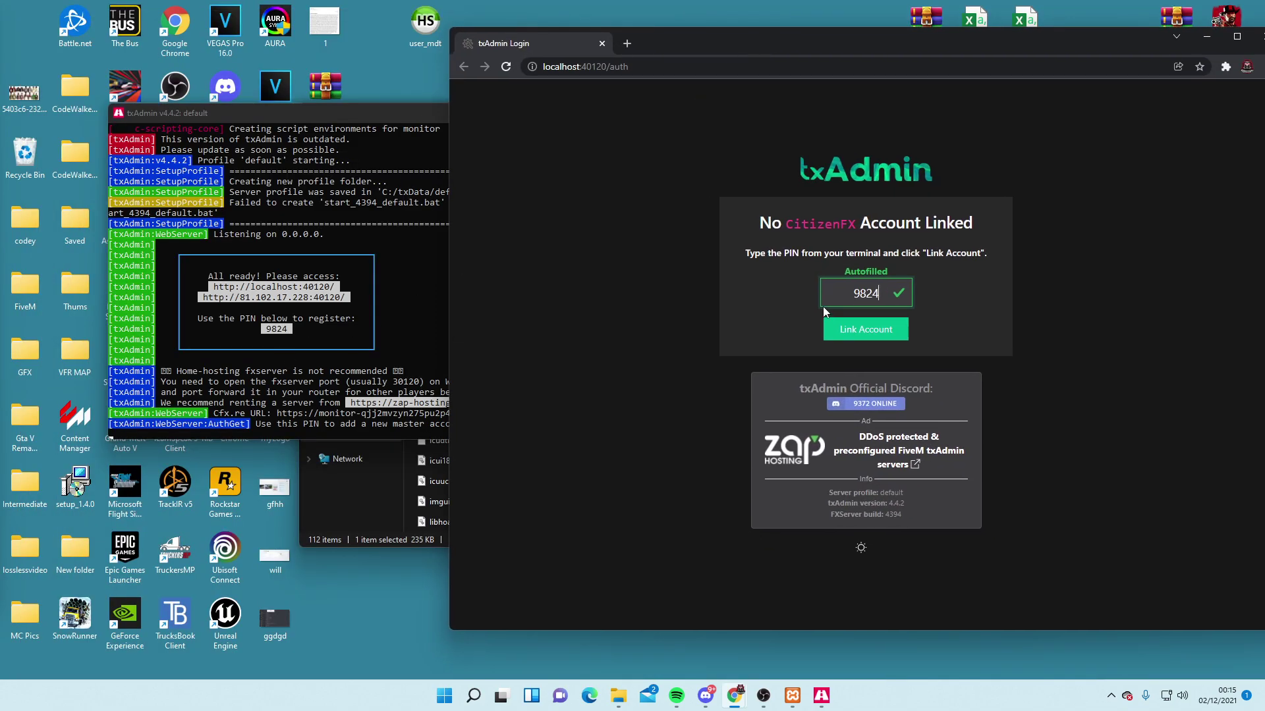
{"action": "left_click", "coordinate": [873, 341]}
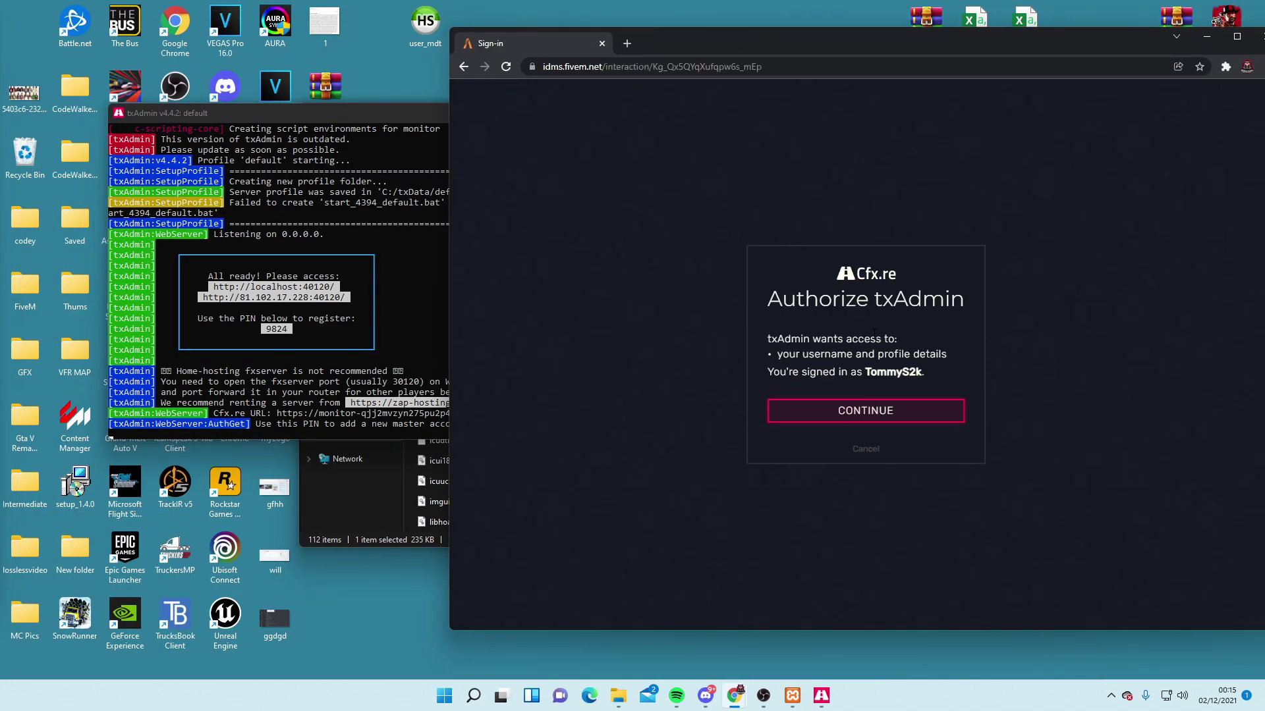
{"action": "left_click", "coordinate": [876, 410]}
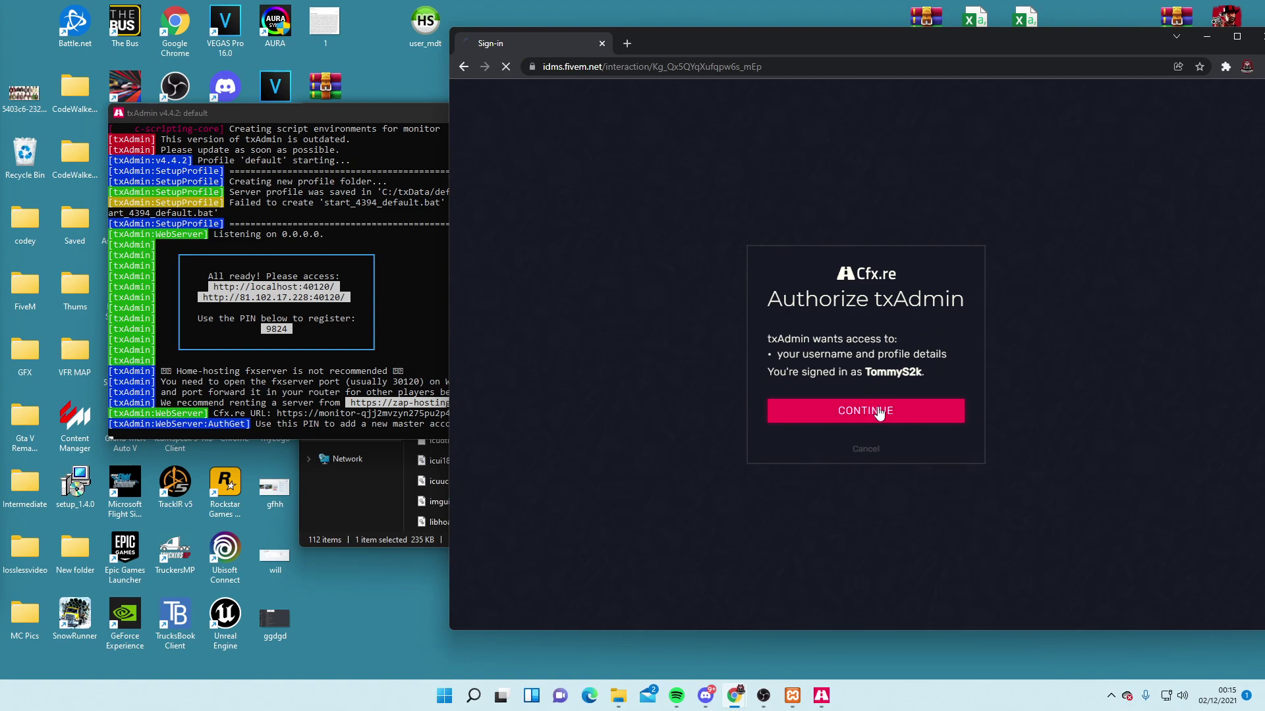
Enter and confirm a backup password, save it, and dismiss Chrome's password prompt
{"action": "left_click", "coordinate": [831, 296]}
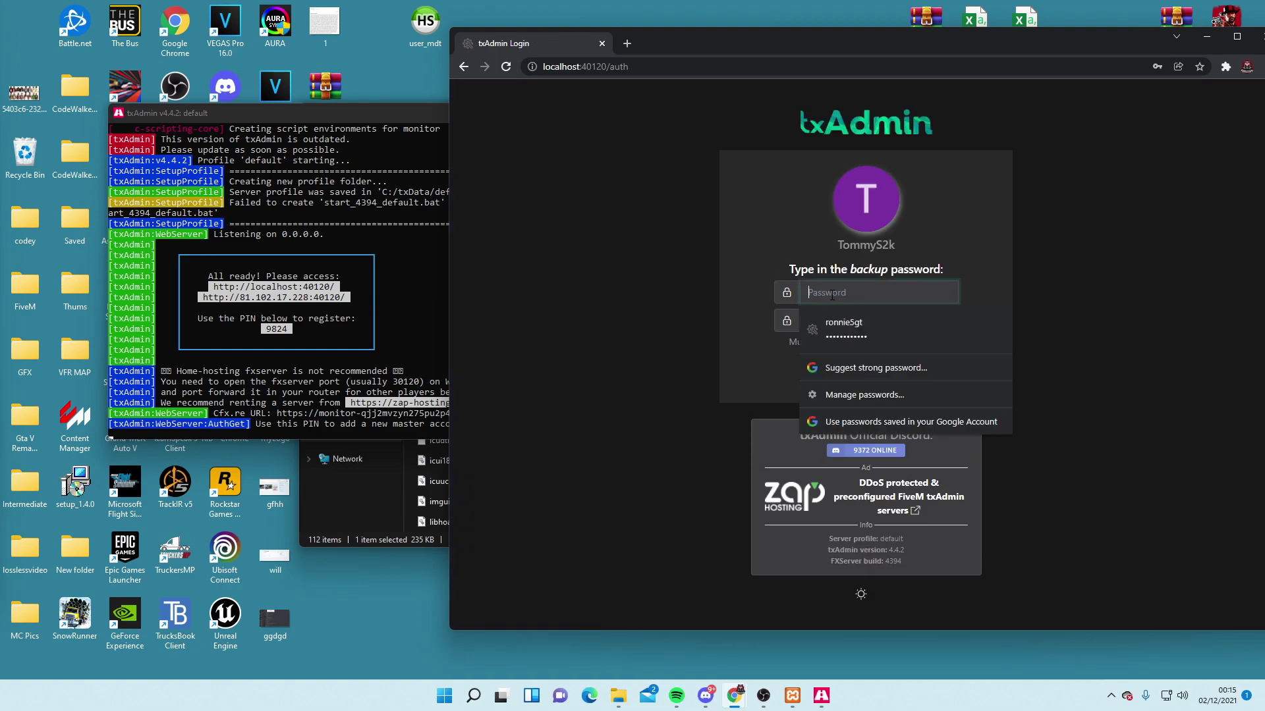
{"action": "type", "text": "a"}
{"action": "key", "text": "Tab"}
{"action": "type", "text": "a"}
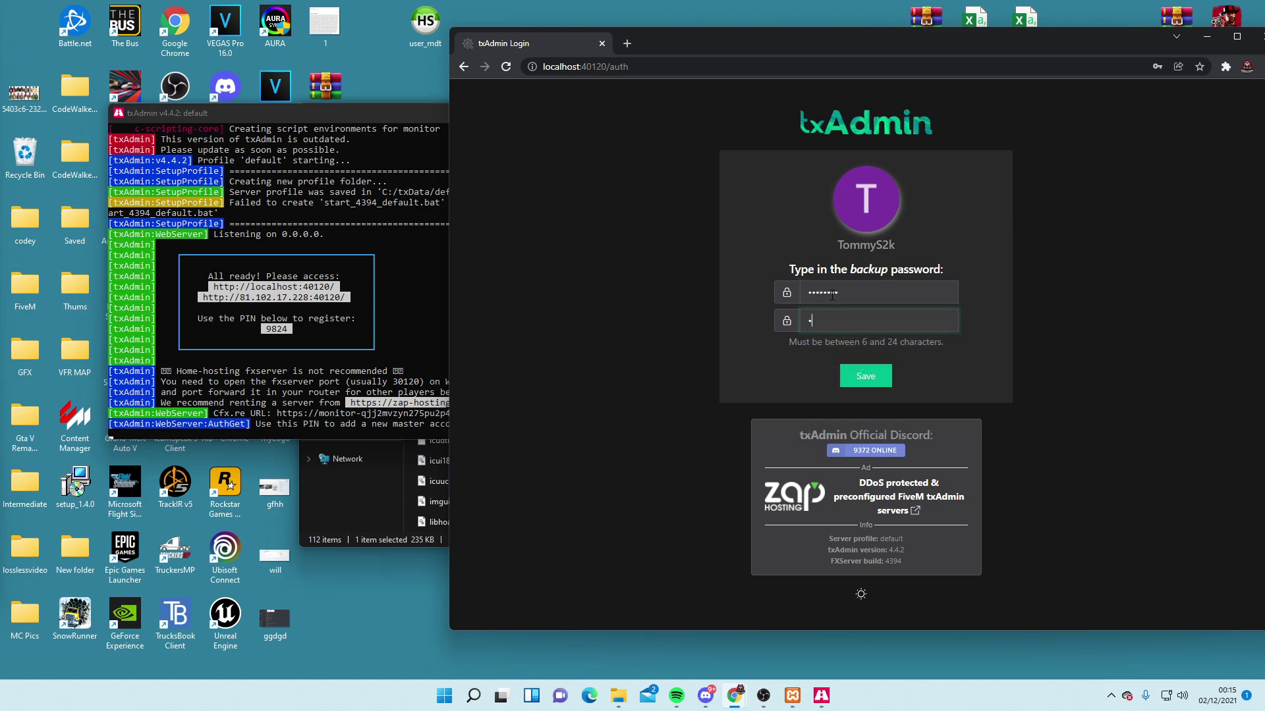
{"action": "left_click", "coordinate": [845, 387]}
{"action": "left_click", "coordinate": [1174, 255]}
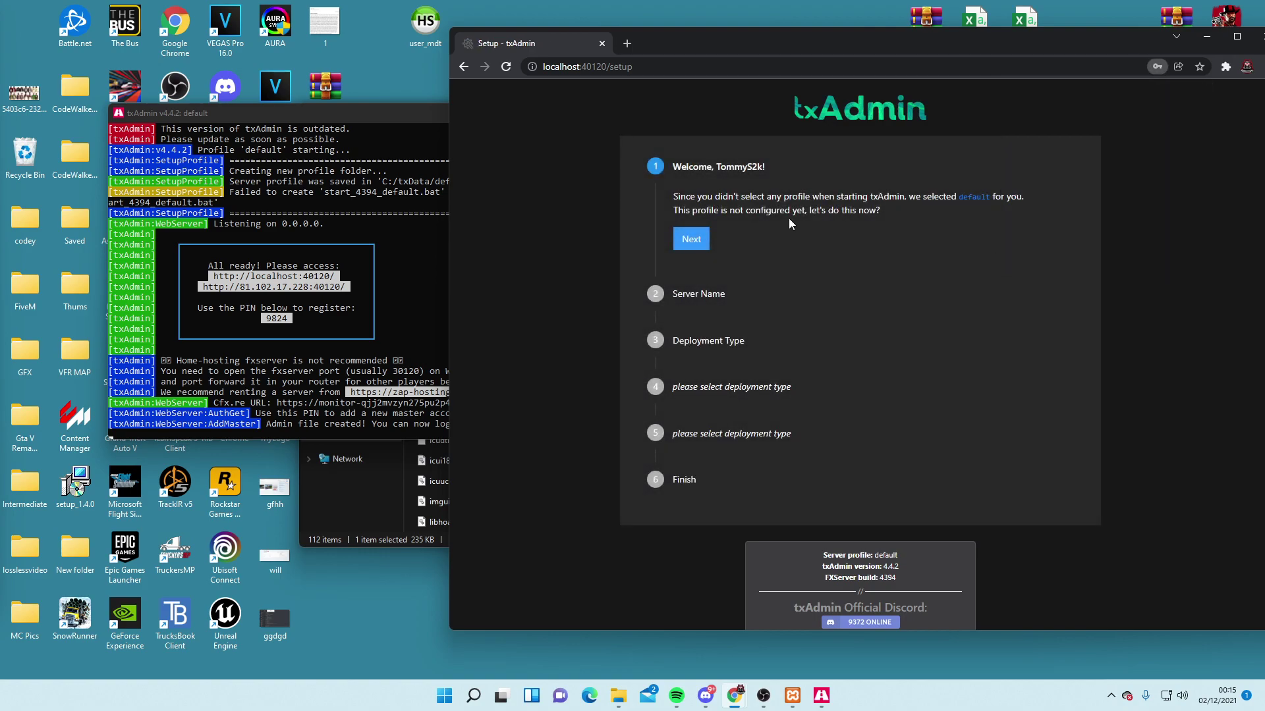
Past the welcome step, name the server Test
{"action": "left_click", "coordinate": [690, 239]}
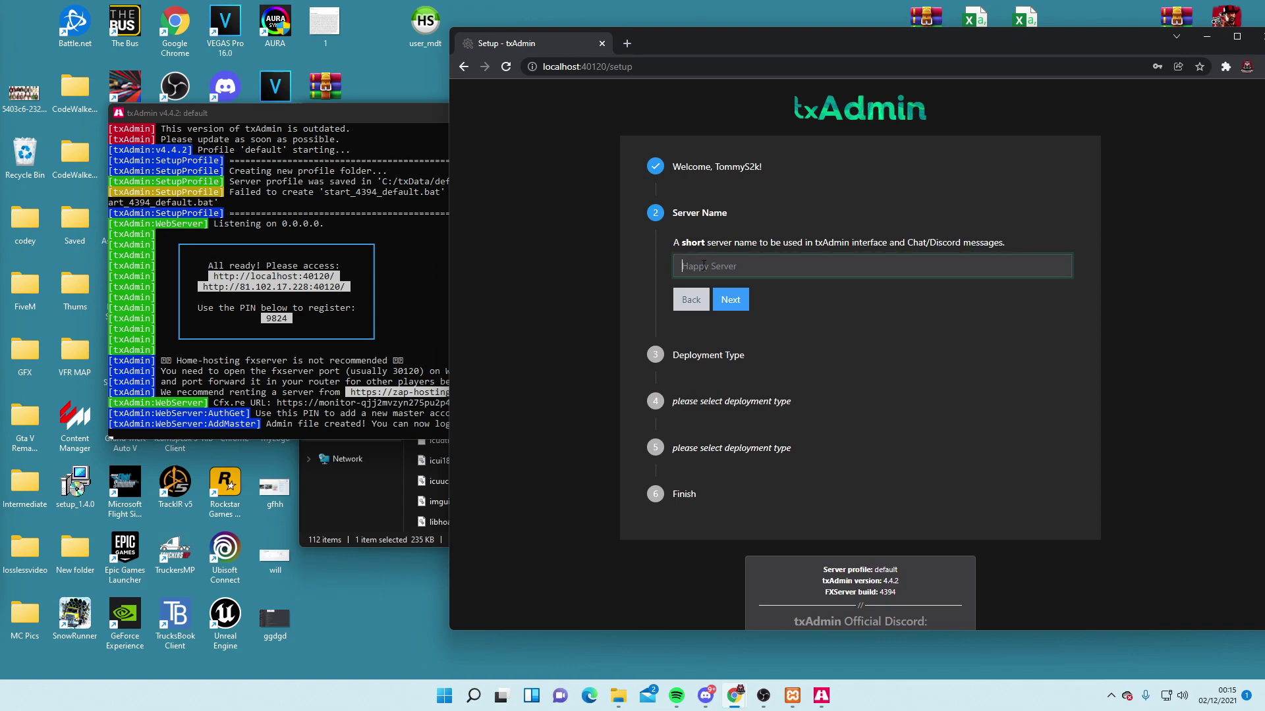
{"action": "left_click", "coordinate": [703, 264]}
{"action": "type", "text": "Test server"}
{"action": "left_click", "coordinate": [721, 298]}
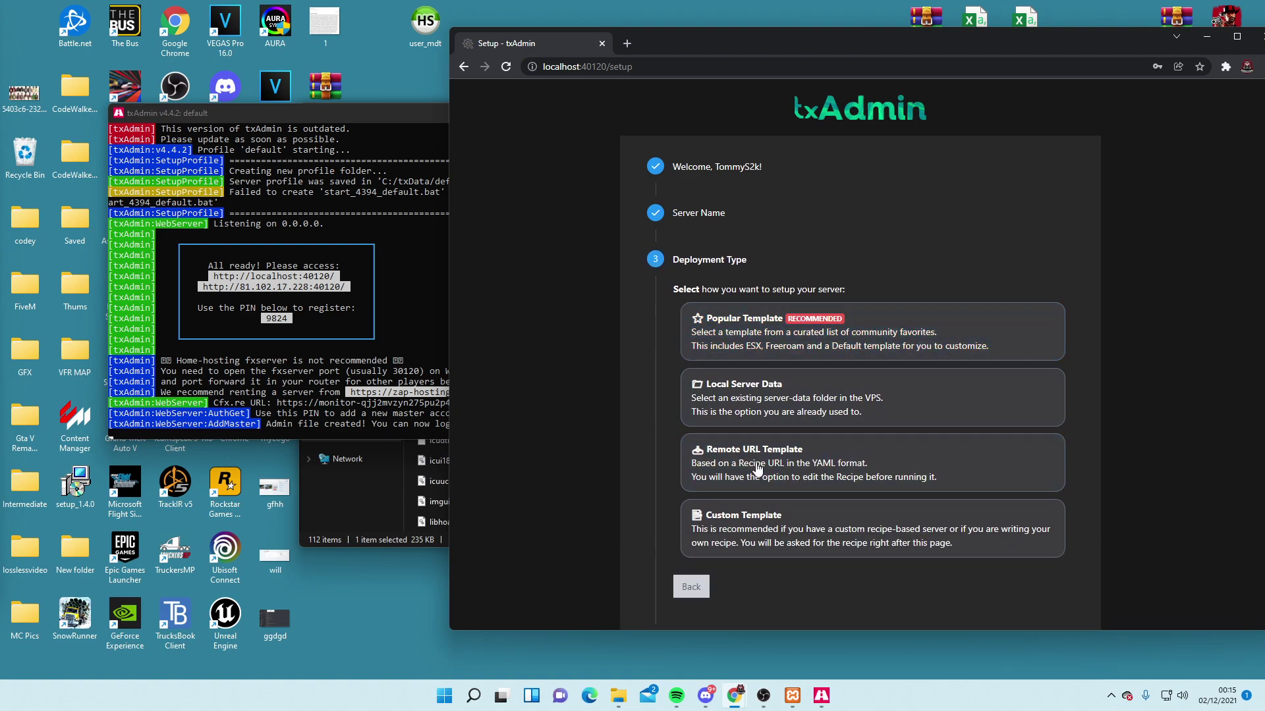
Choose Popular Template > QBCore Framework and accept the suggested data location
{"action": "scroll", "coordinate": [764, 464], "scroll_direction": "down", "scroll_amount": 1}
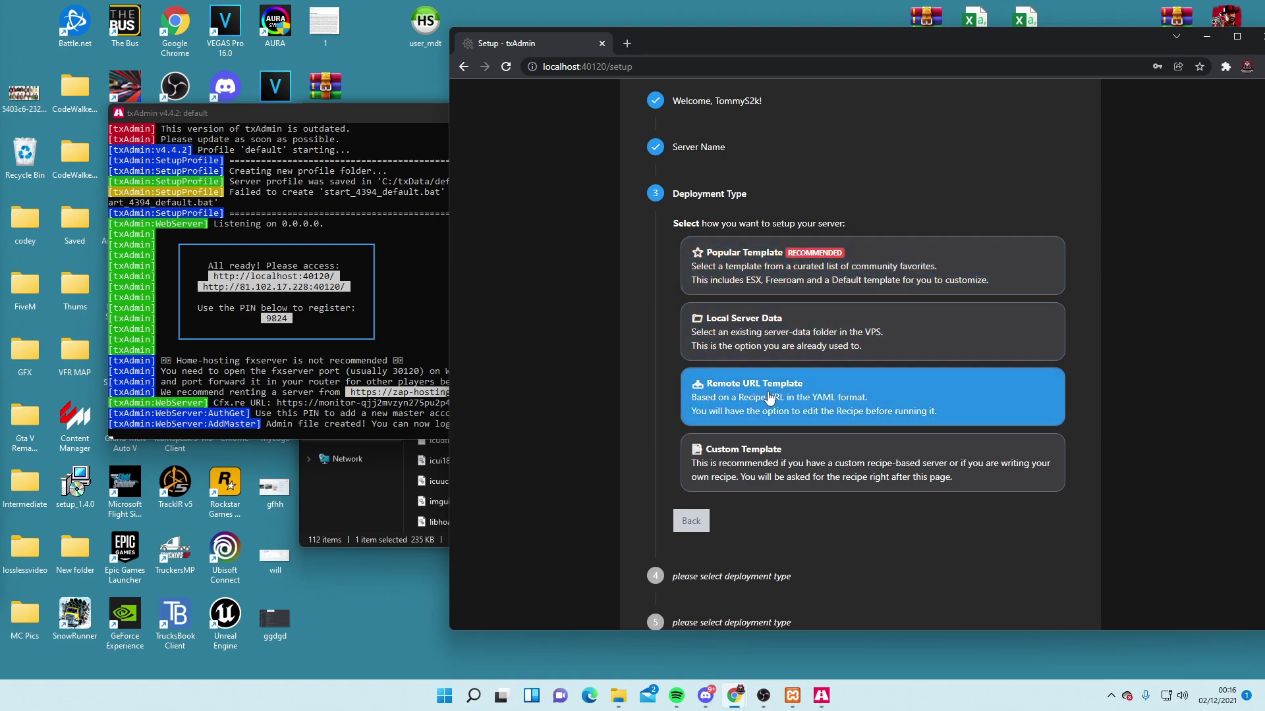
{"action": "left_click", "coordinate": [774, 271]}
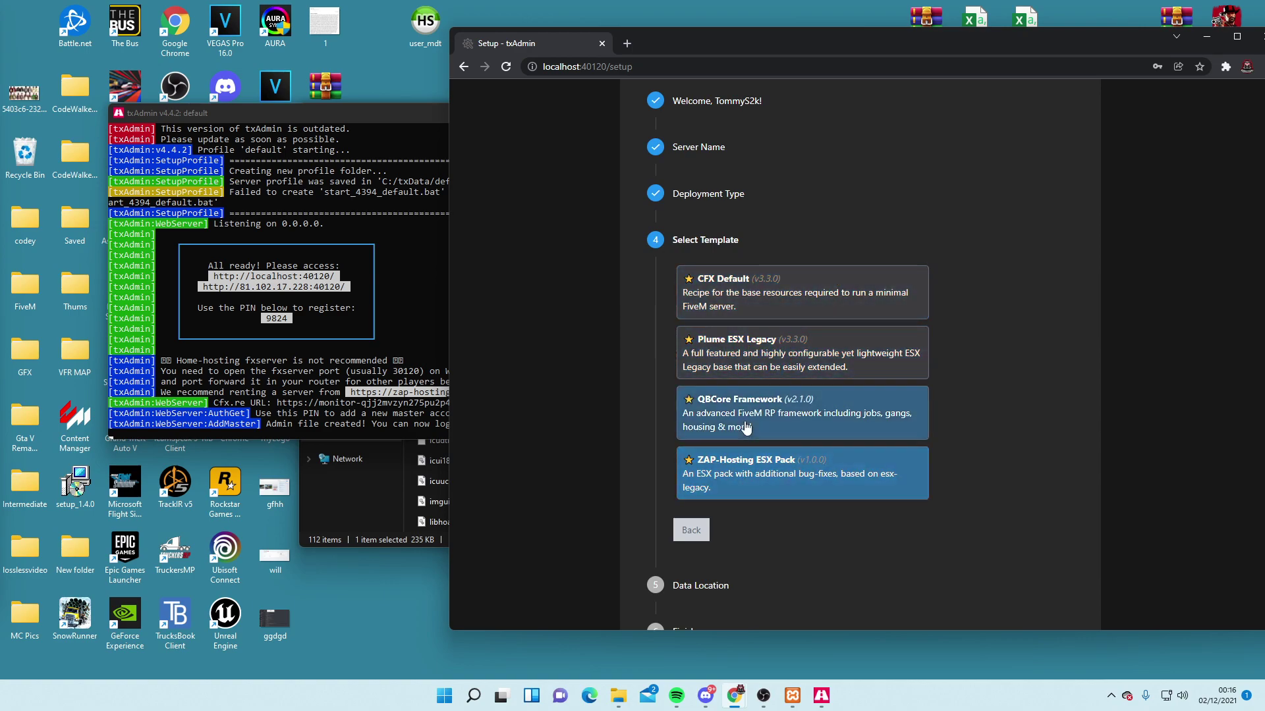
{"action": "left_click", "coordinate": [772, 418]}
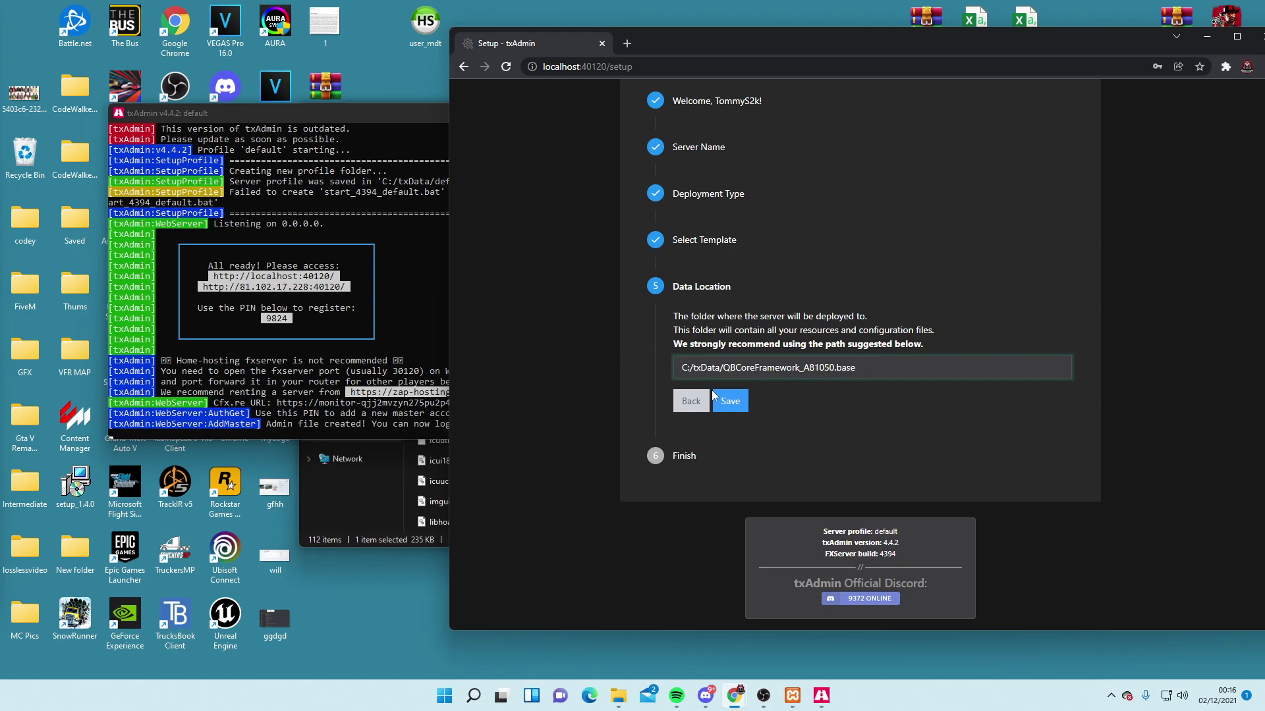
{"action": "left_click", "coordinate": [731, 403]}
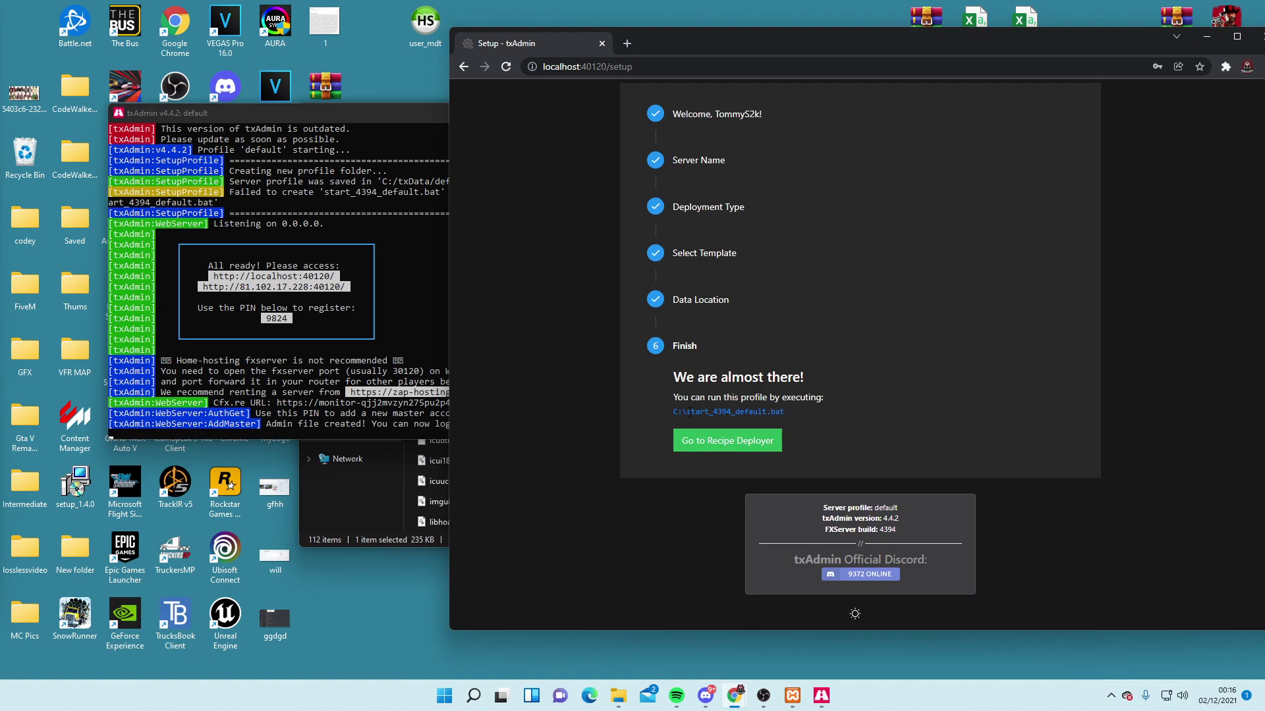
Open the recipe deployer, scroll through the QBCore recipe, and continue to input parameters
{"action": "left_click", "coordinate": [736, 442]}
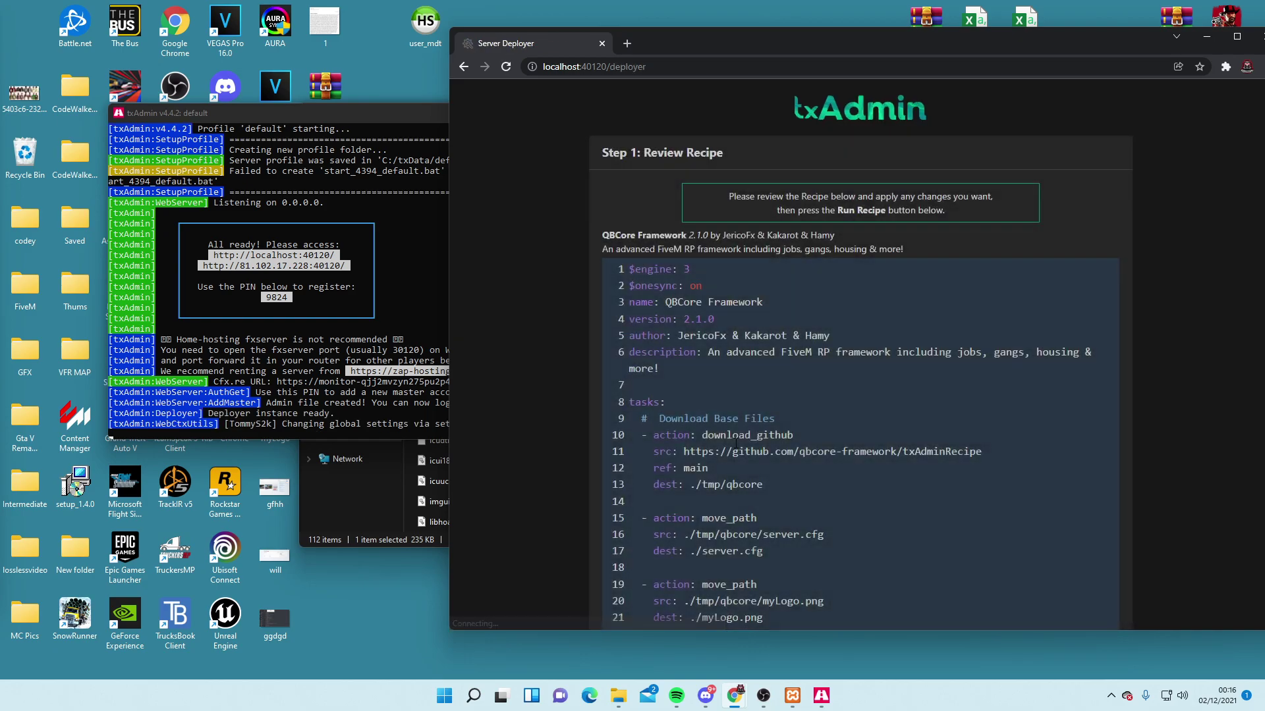
{"action": "scroll", "coordinate": [1179, 398], "scroll_direction": "down", "scroll_amount": 20}
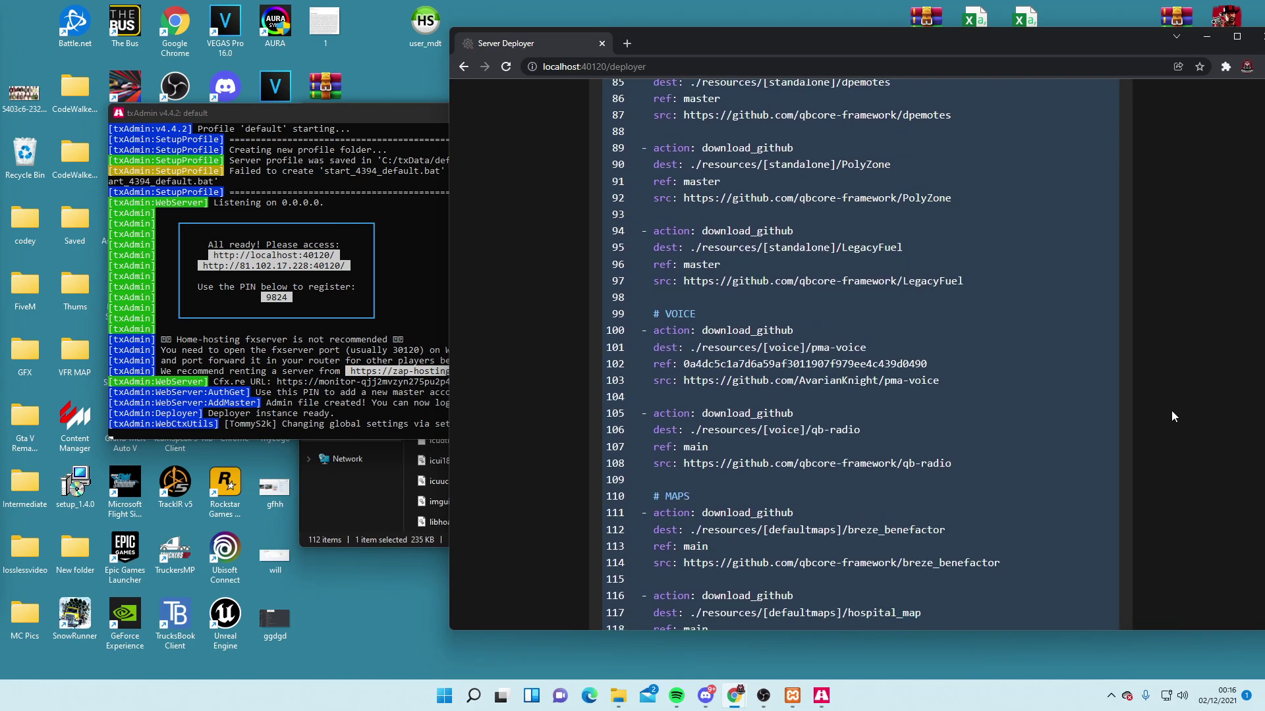
{"action": "scroll", "coordinate": [1170, 414], "scroll_direction": "down", "scroll_amount": 20}
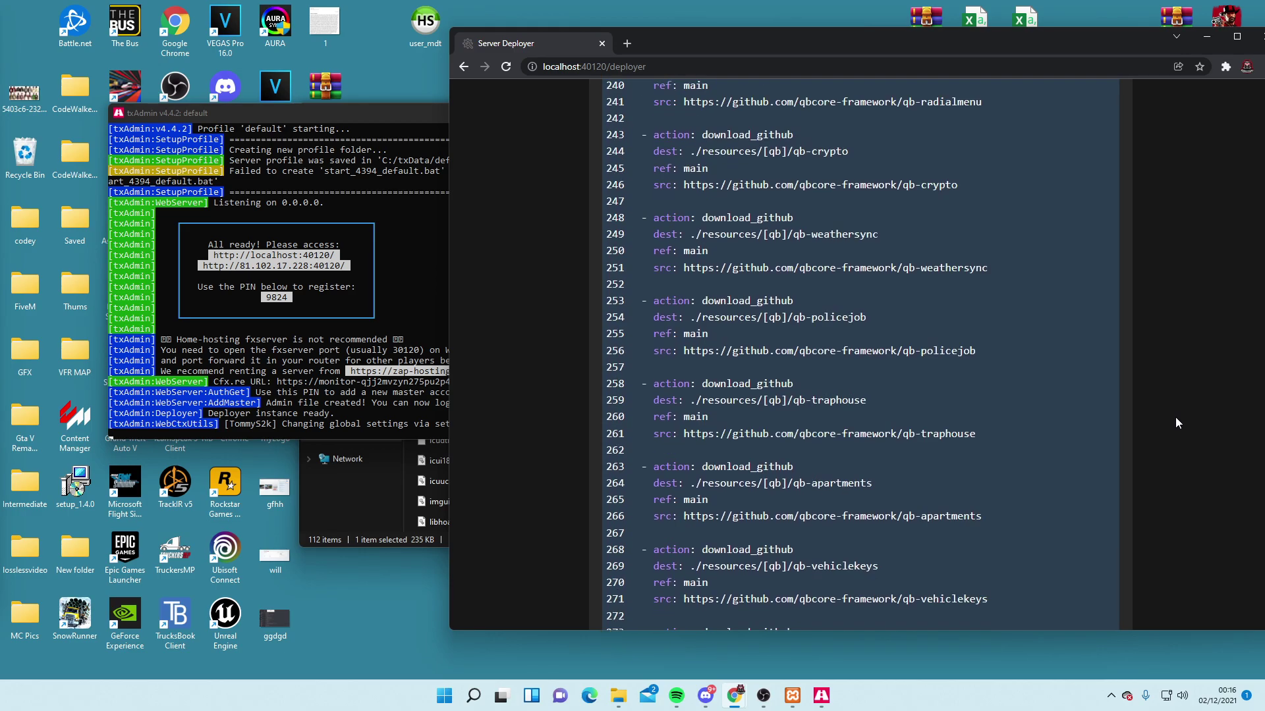
{"action": "scroll", "coordinate": [1172, 431], "scroll_direction": "down", "scroll_amount": 20}
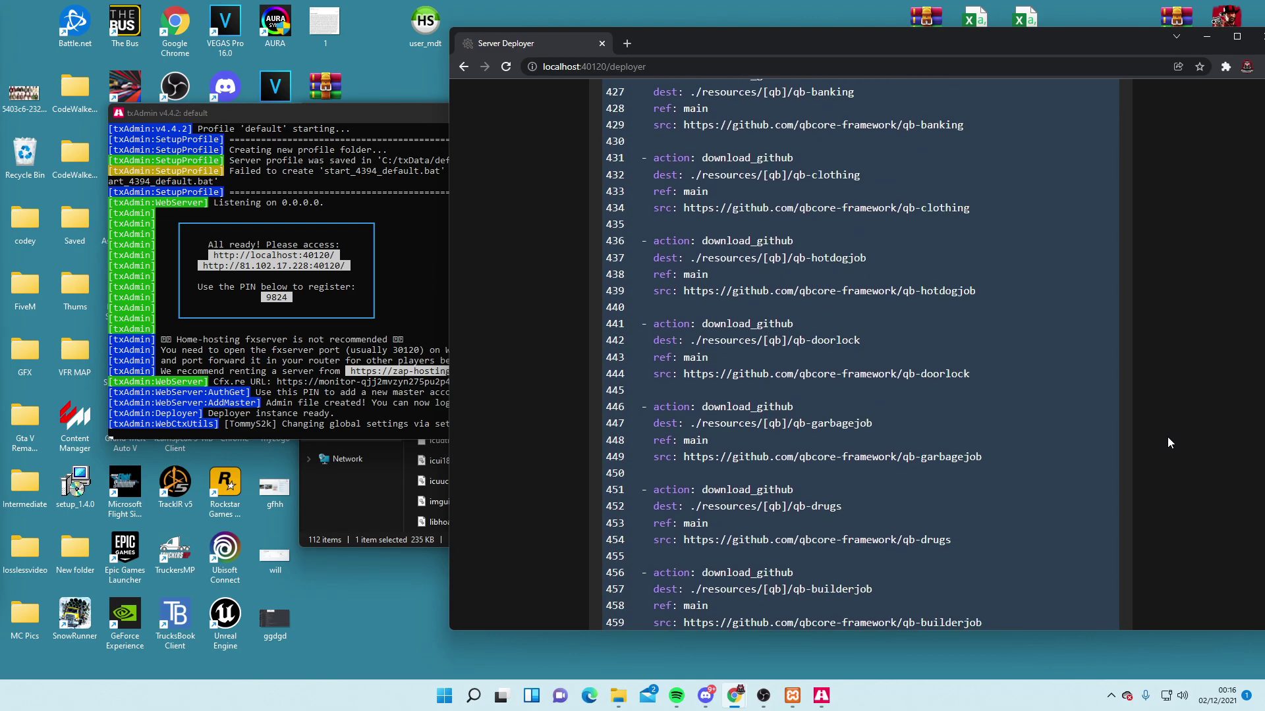
{"action": "scroll", "coordinate": [1167, 441], "scroll_direction": "down", "scroll_amount": 1}
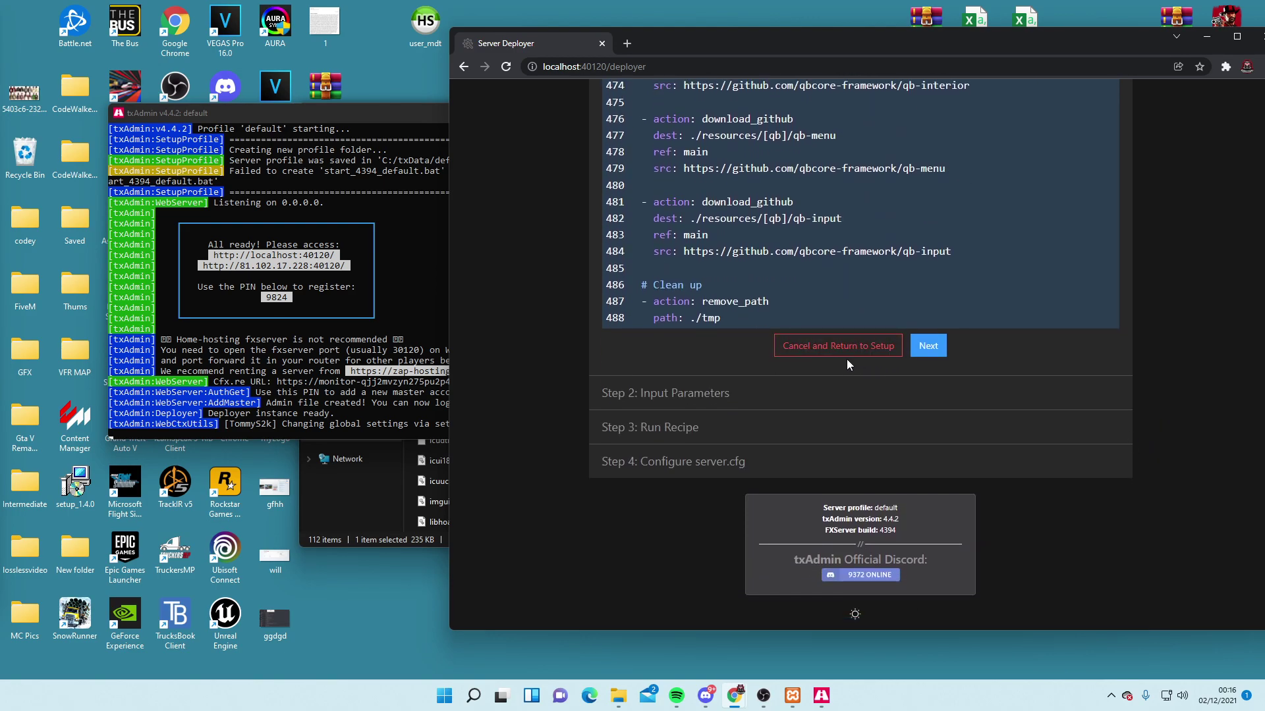
{"action": "left_click", "coordinate": [930, 349]}
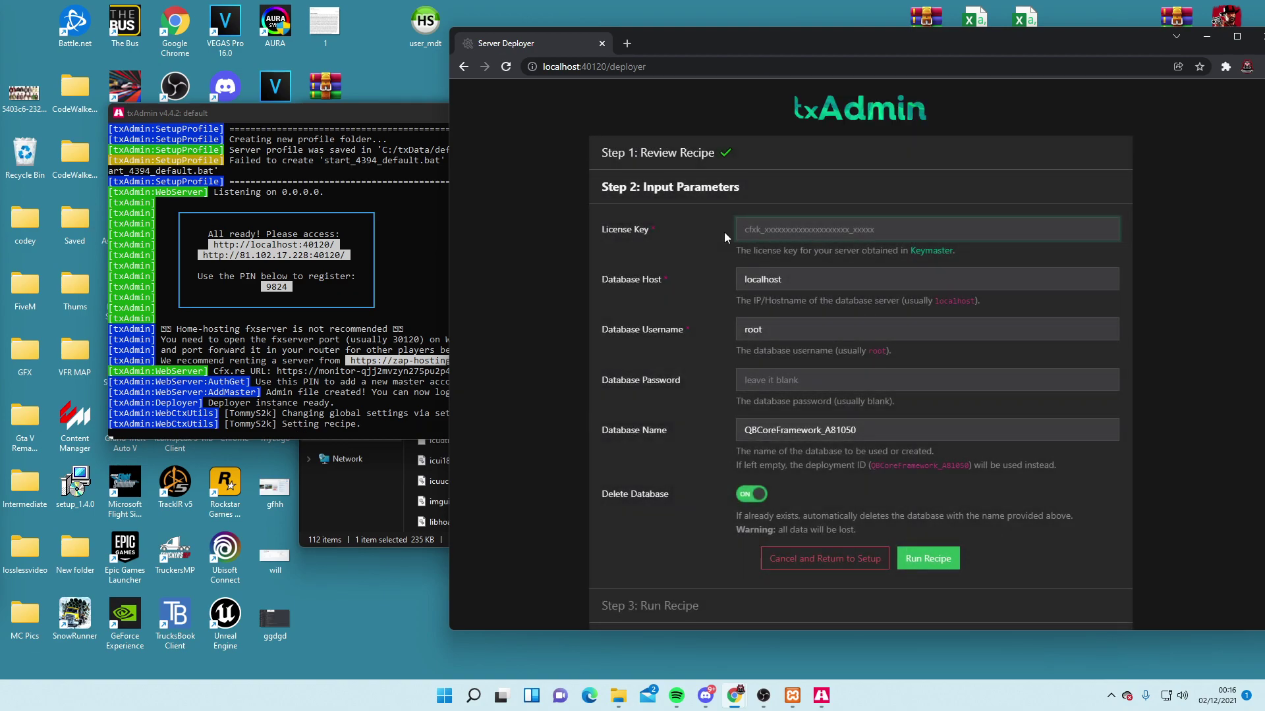
Paste the server license key into the License Key field
{"action": "key", "text": "alt+Tab"}
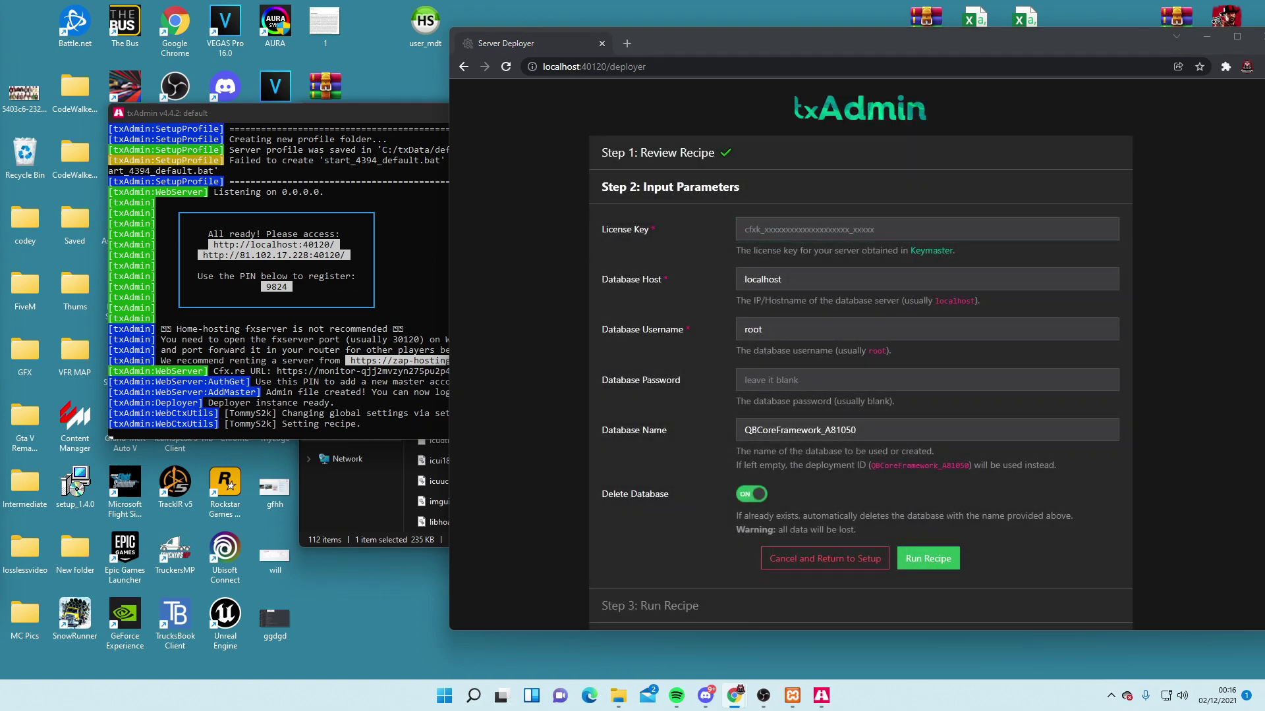
{"action": "right_click", "coordinate": [850, 230]}
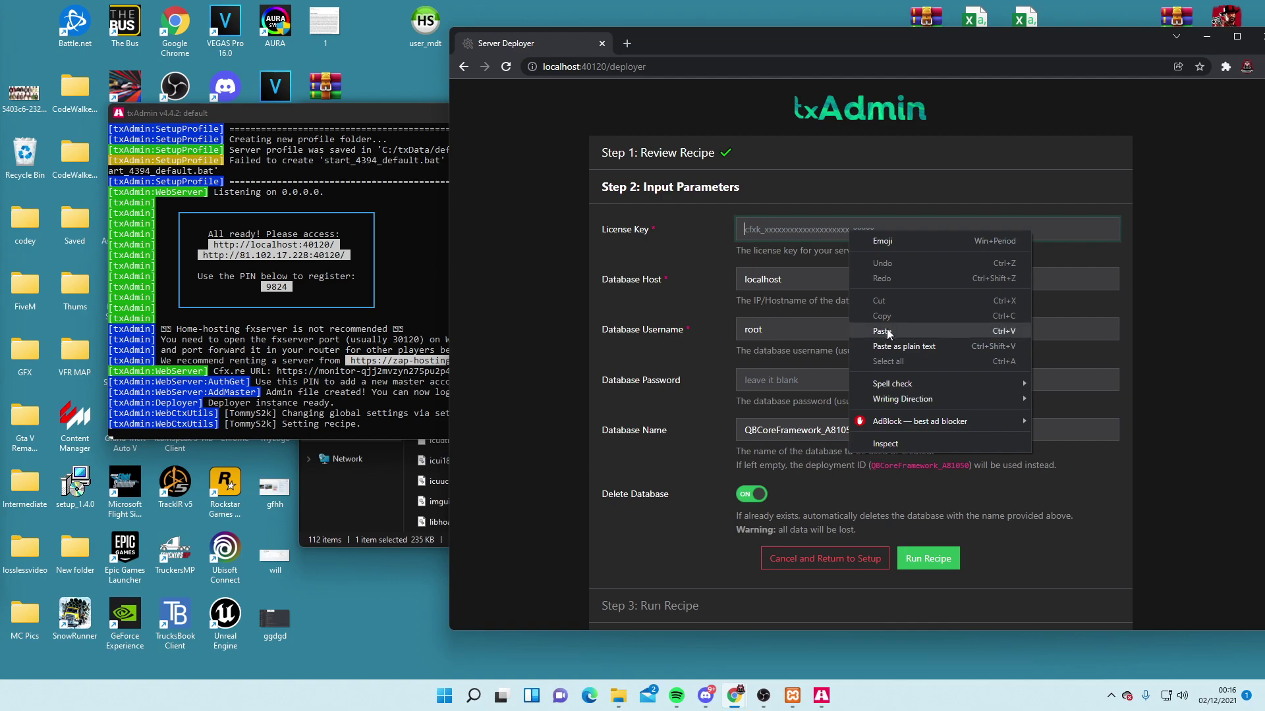
{"action": "left_click", "coordinate": [883, 329]}
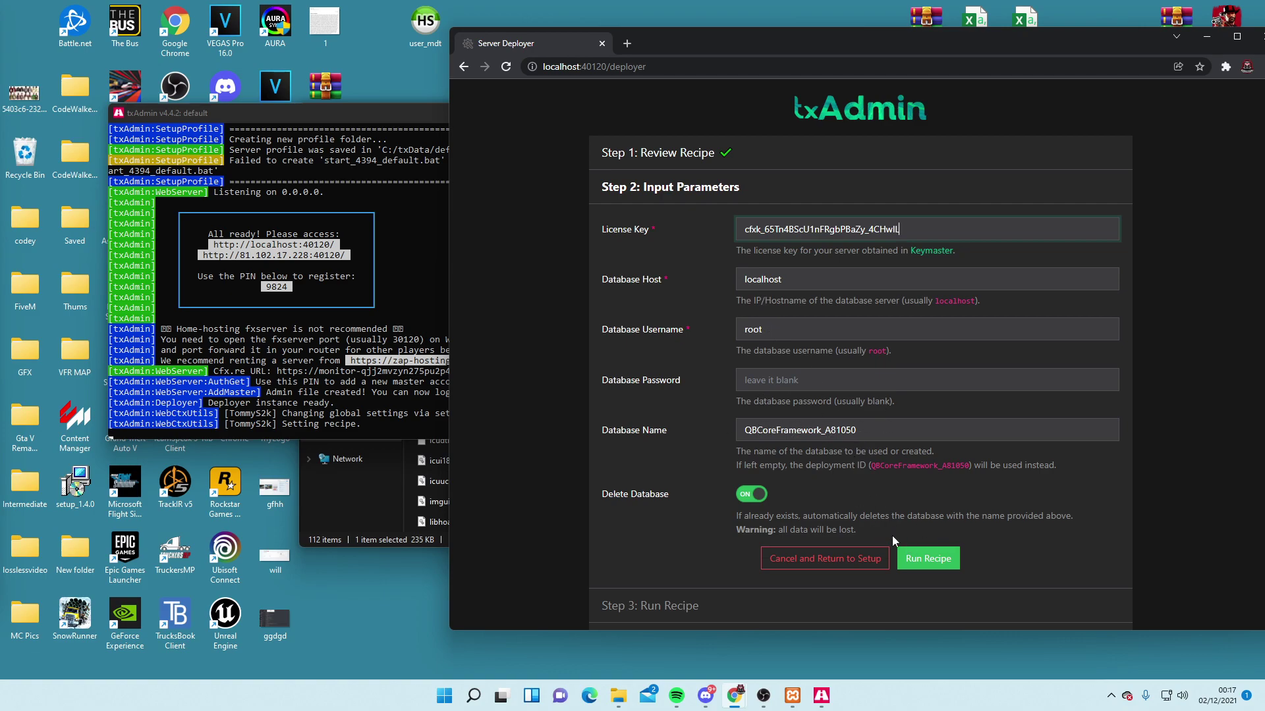
Run the QBCore recipe and let every deployment task complete
{"action": "left_click", "coordinate": [920, 559]}
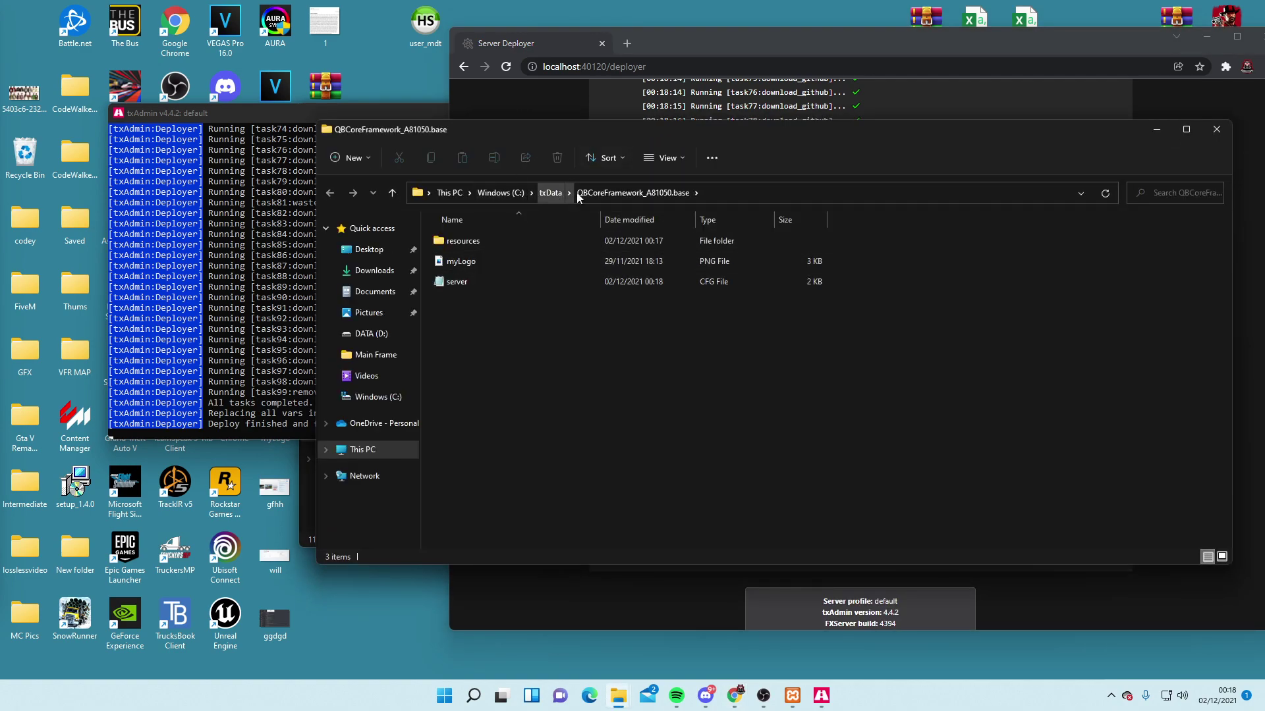
Close the deployed folder window, review the generated server.cfg, and choose Save & Run Server
{"action": "left_click", "coordinate": [1219, 131]}
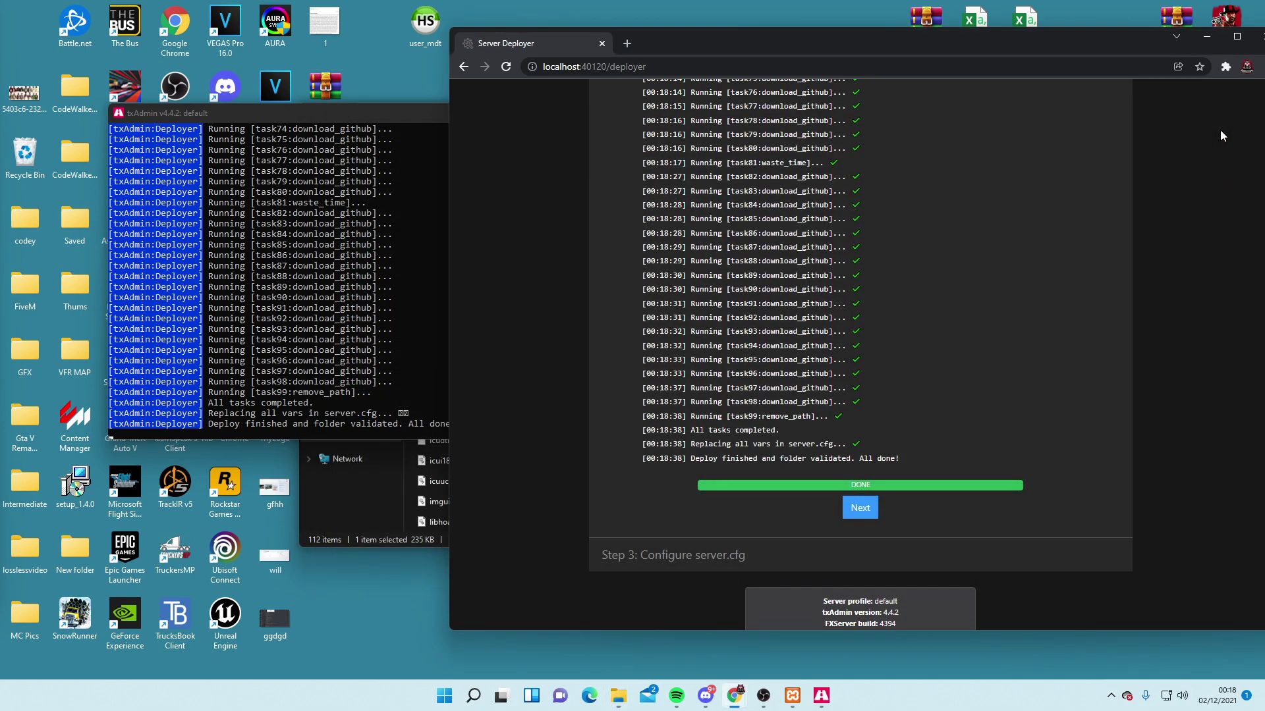
{"action": "left_click", "coordinate": [859, 508]}
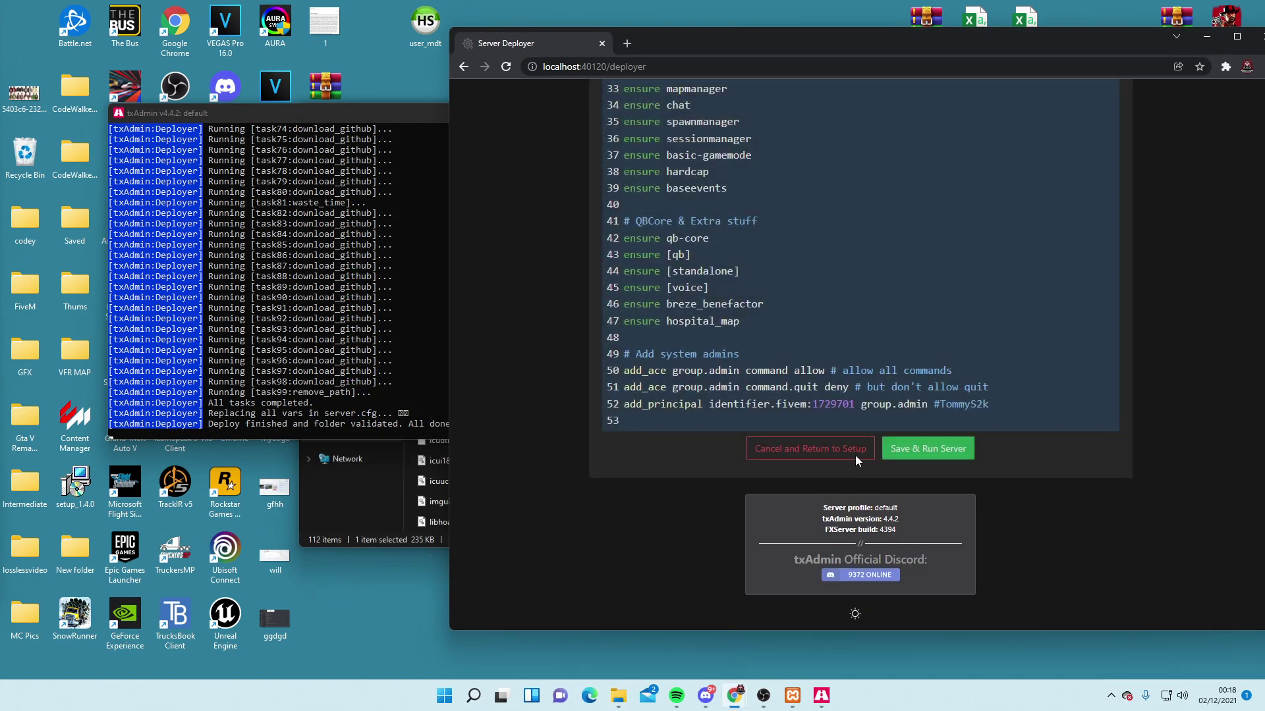
{"action": "scroll", "coordinate": [758, 349], "scroll_direction": "up", "scroll_amount": 5}
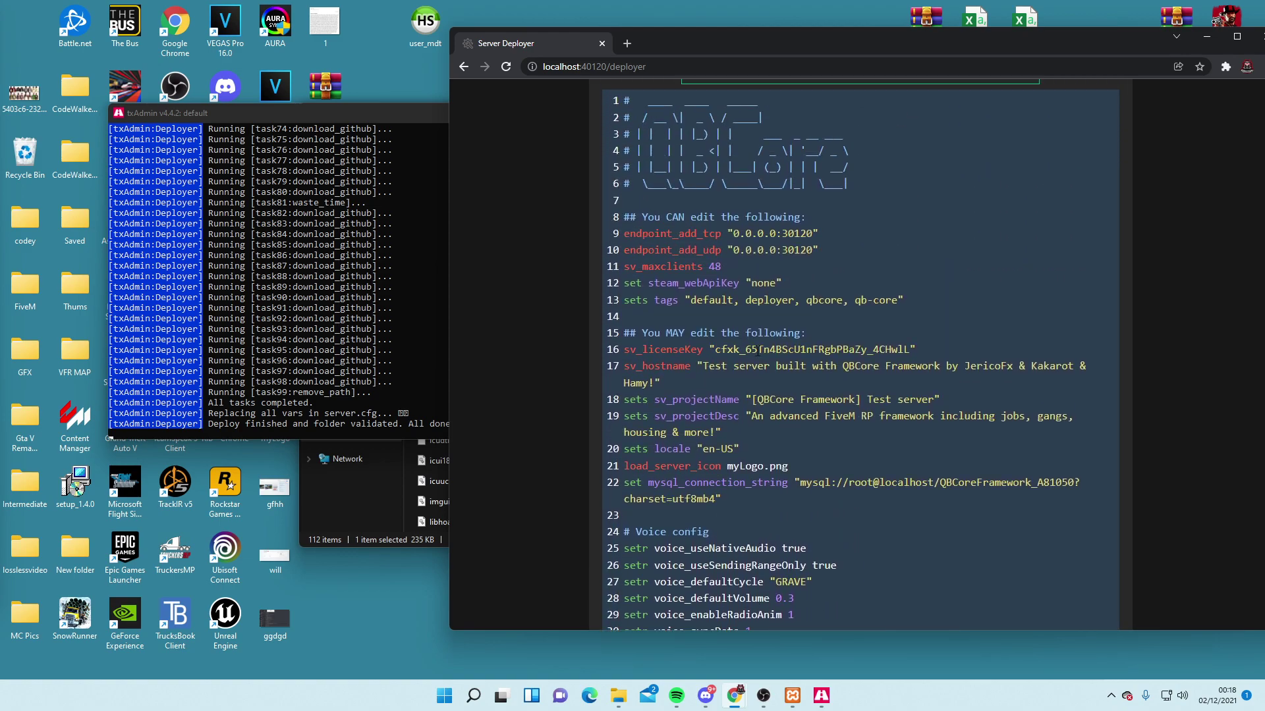
{"action": "scroll", "coordinate": [760, 349], "scroll_direction": "down", "scroll_amount": 4}
{"action": "scroll", "coordinate": [760, 352], "scroll_direction": "up", "scroll_amount": 2}
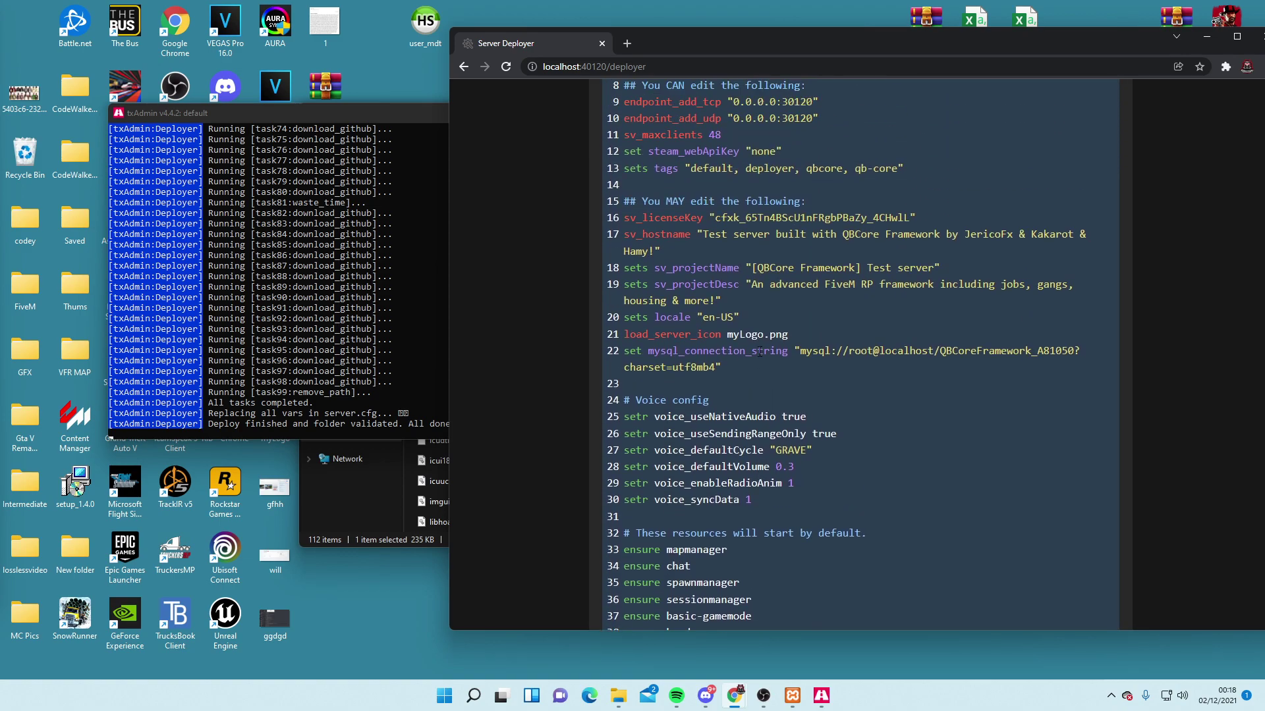
{"action": "scroll", "coordinate": [775, 262], "scroll_direction": "down", "scroll_amount": 8}
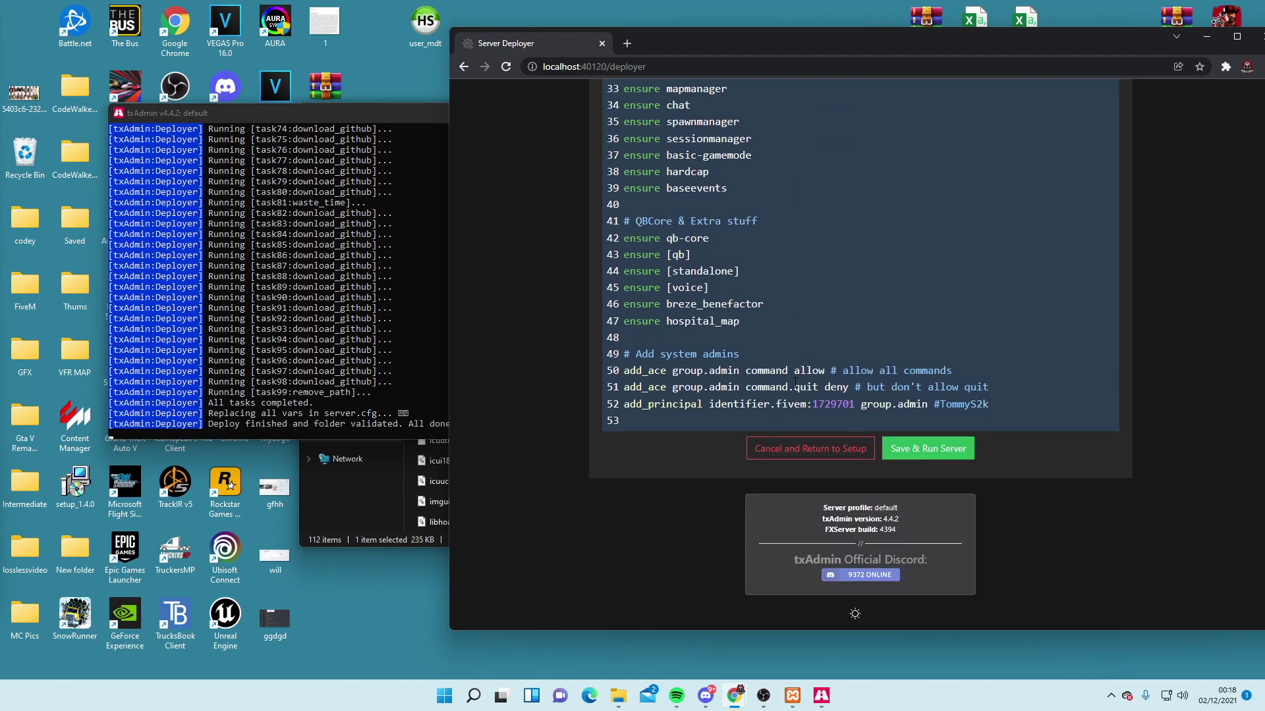
{"action": "left_click", "coordinate": [926, 446]}
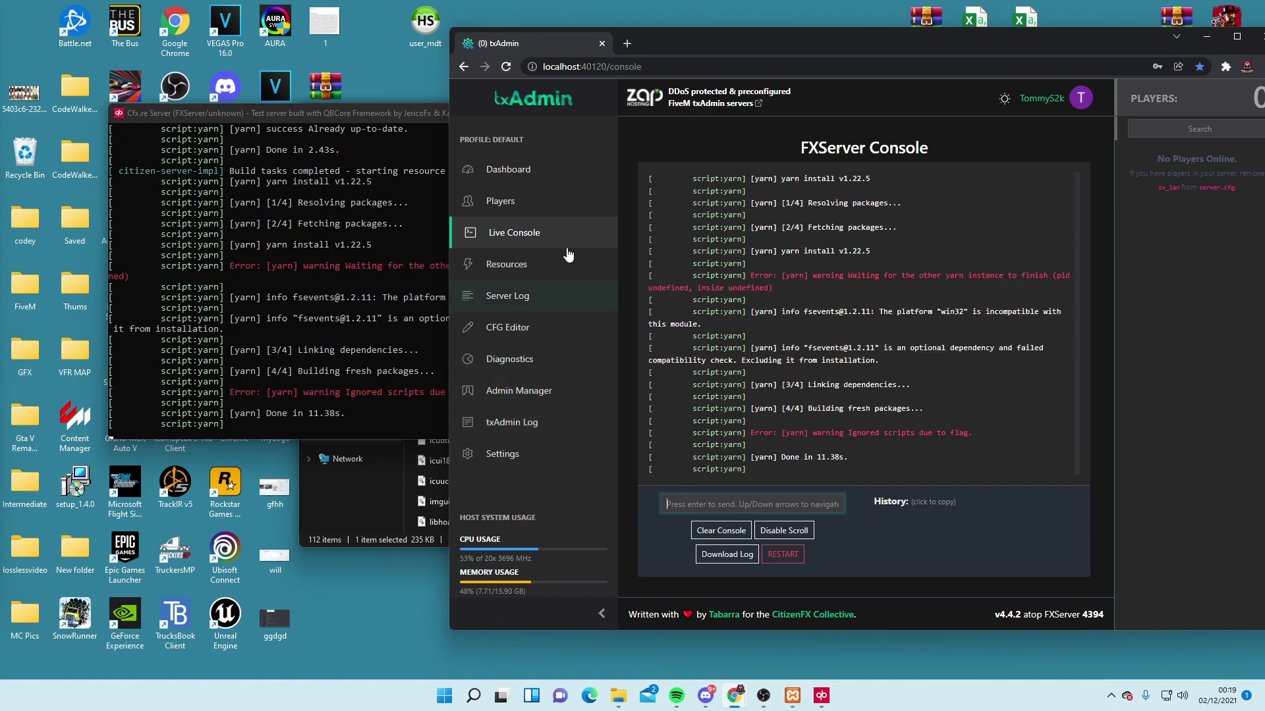
Review txAdmin's Settings, txAdmin Log, Admin Manager, Live Console and Resources pages, ending on the Dashboard
{"action": "left_click", "coordinate": [507, 461]}
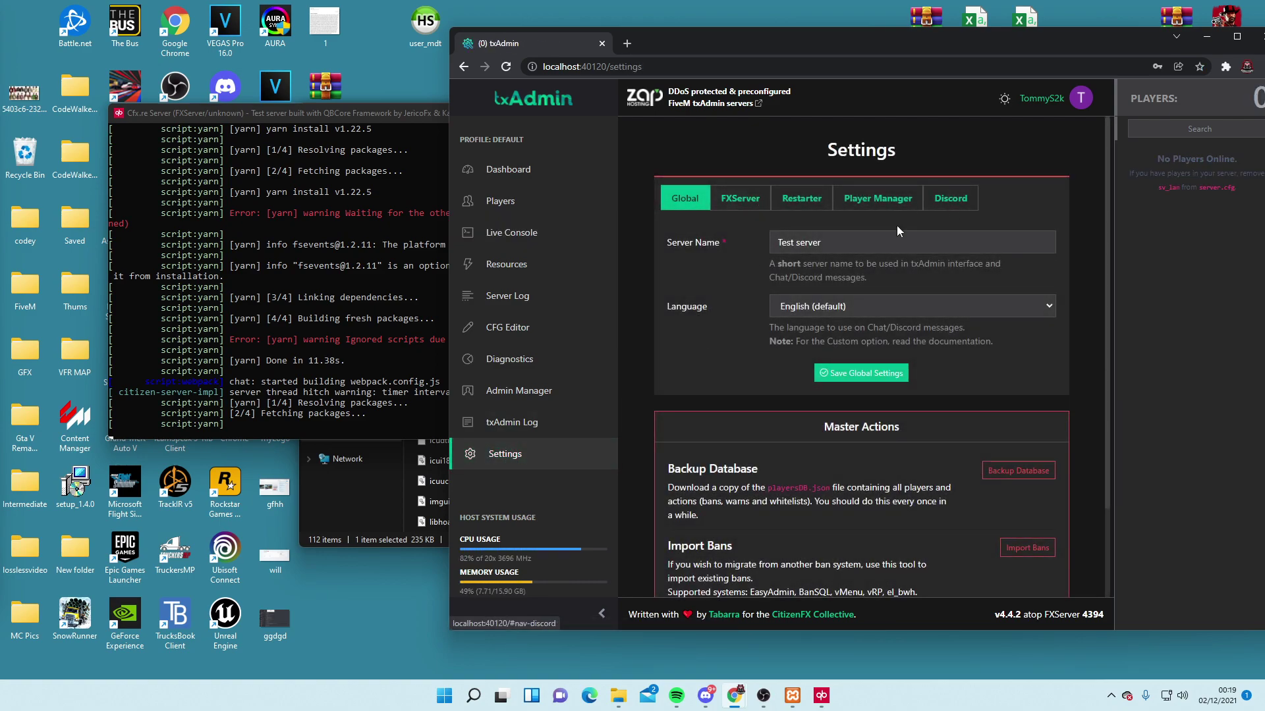
{"action": "left_click", "coordinate": [518, 420]}
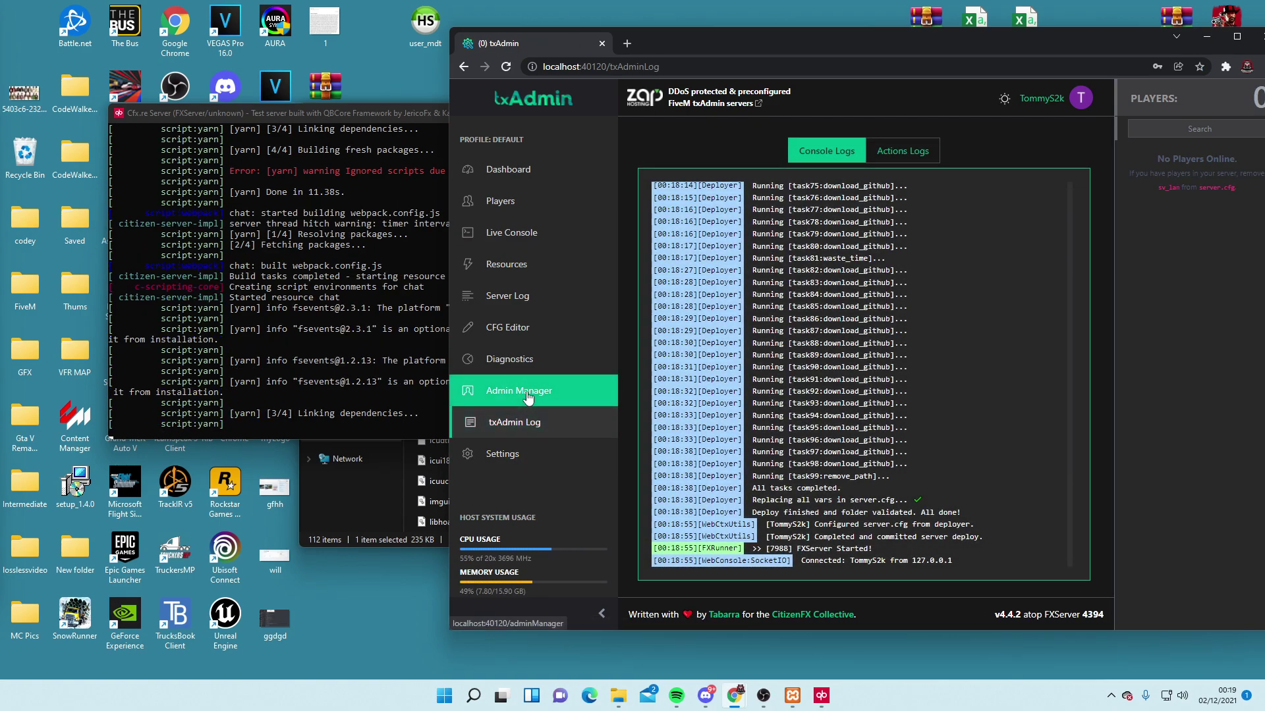
{"action": "left_click", "coordinate": [520, 392]}
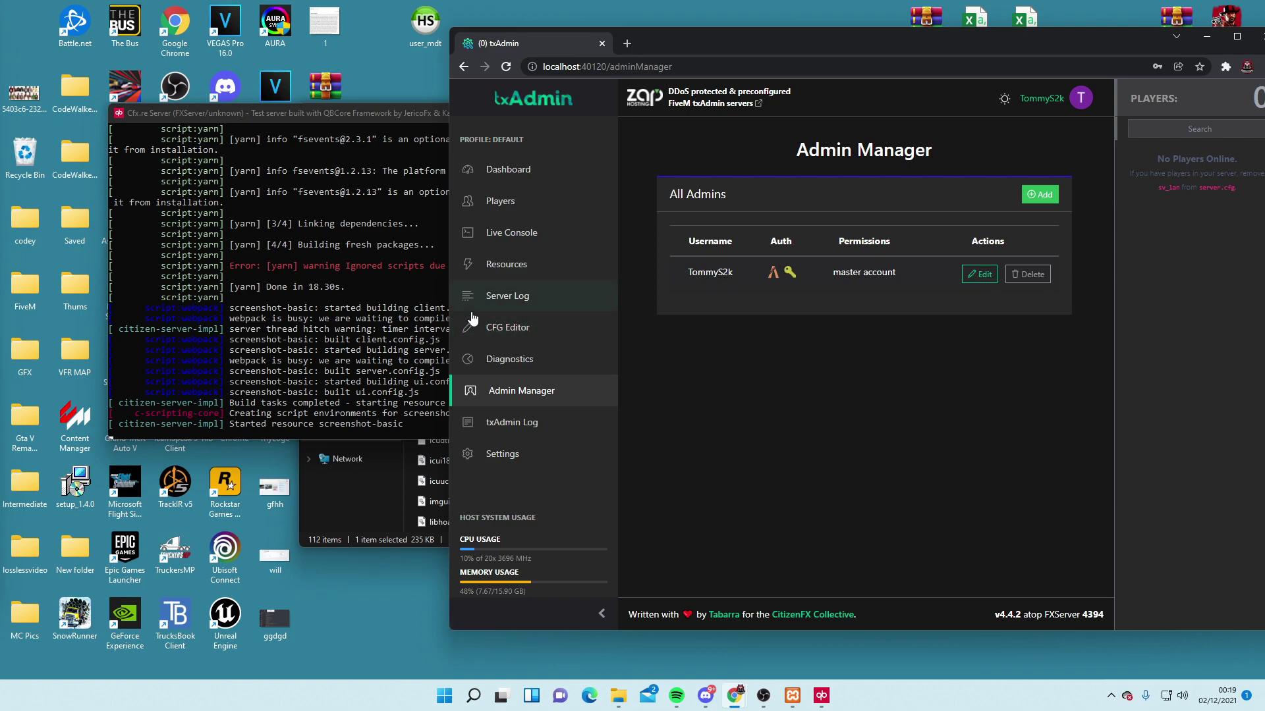
{"action": "left_click", "coordinate": [505, 237]}
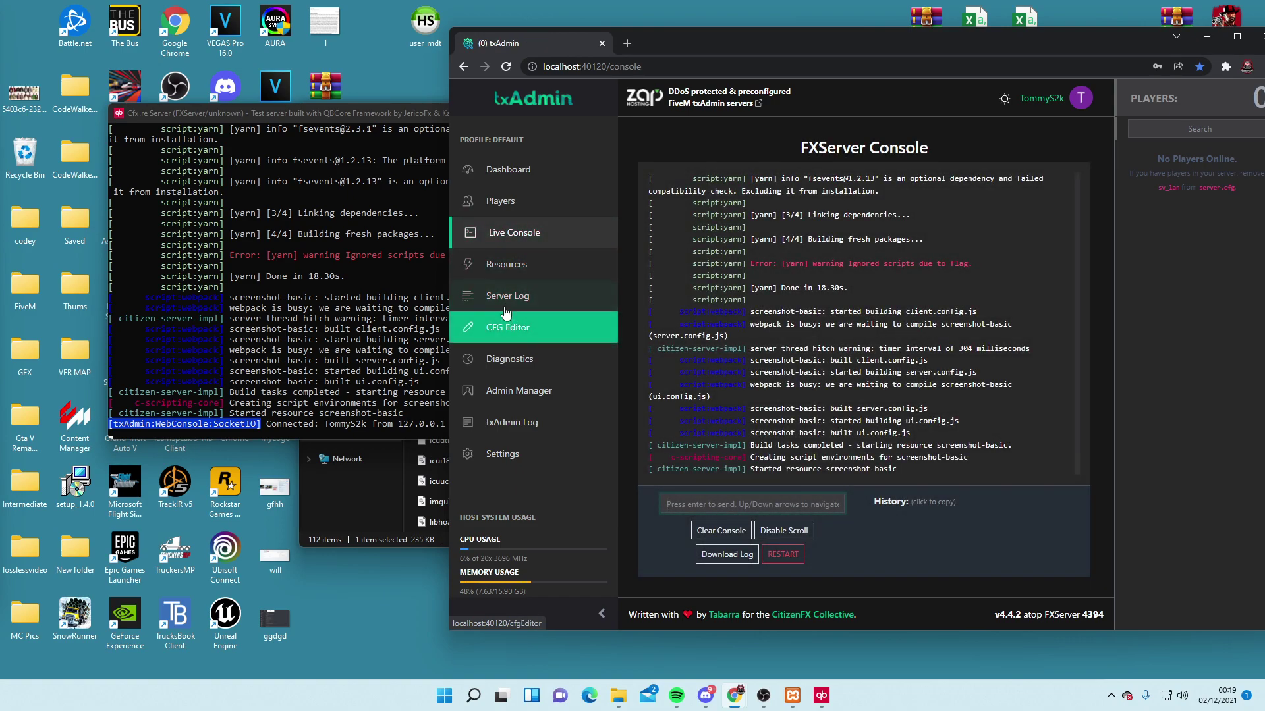
{"action": "left_click", "coordinate": [508, 271]}
{"action": "scroll", "coordinate": [843, 425], "scroll_direction": "down", "scroll_amount": 8}
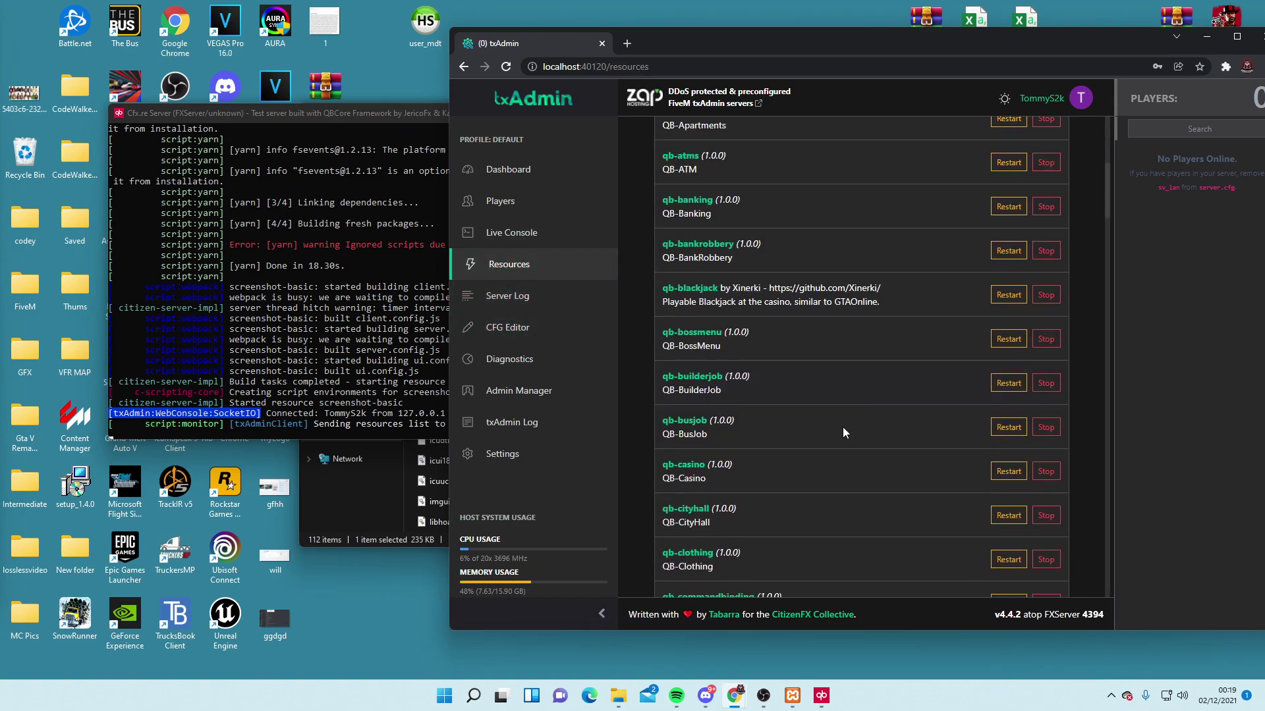
{"action": "scroll", "coordinate": [844, 431], "scroll_direction": "up", "scroll_amount": 10}
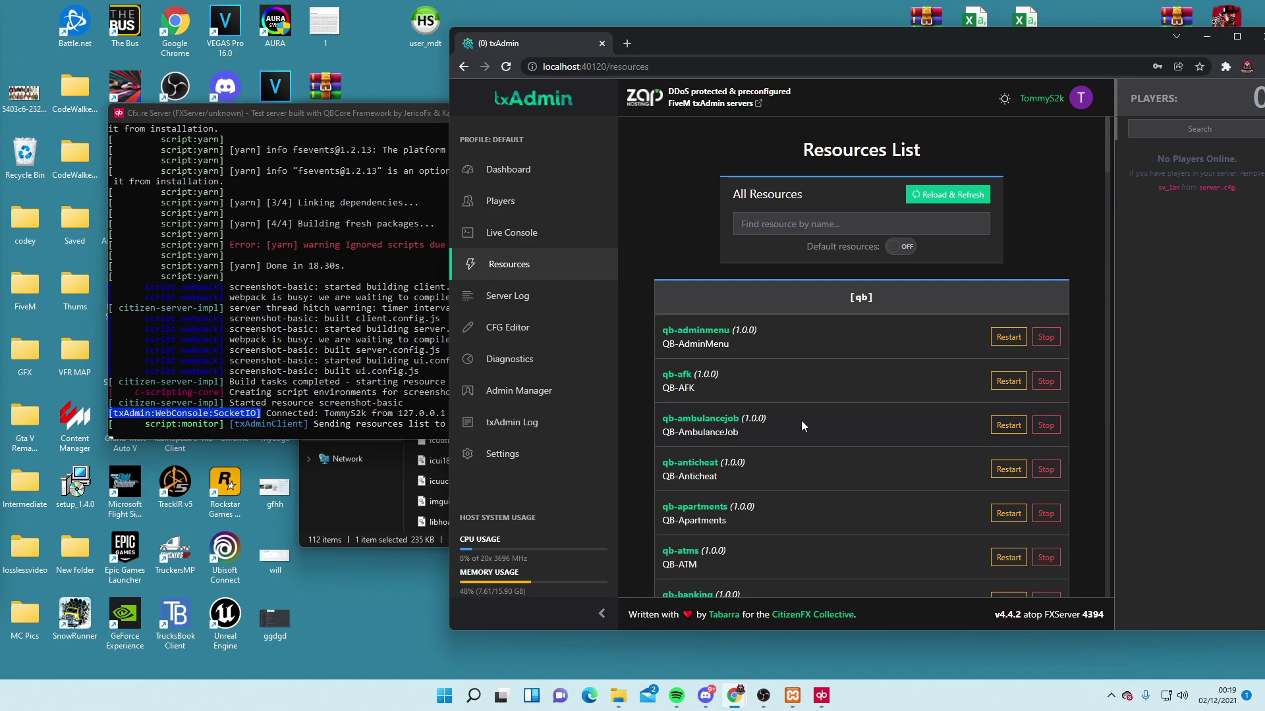
{"action": "left_click", "coordinate": [527, 246]}
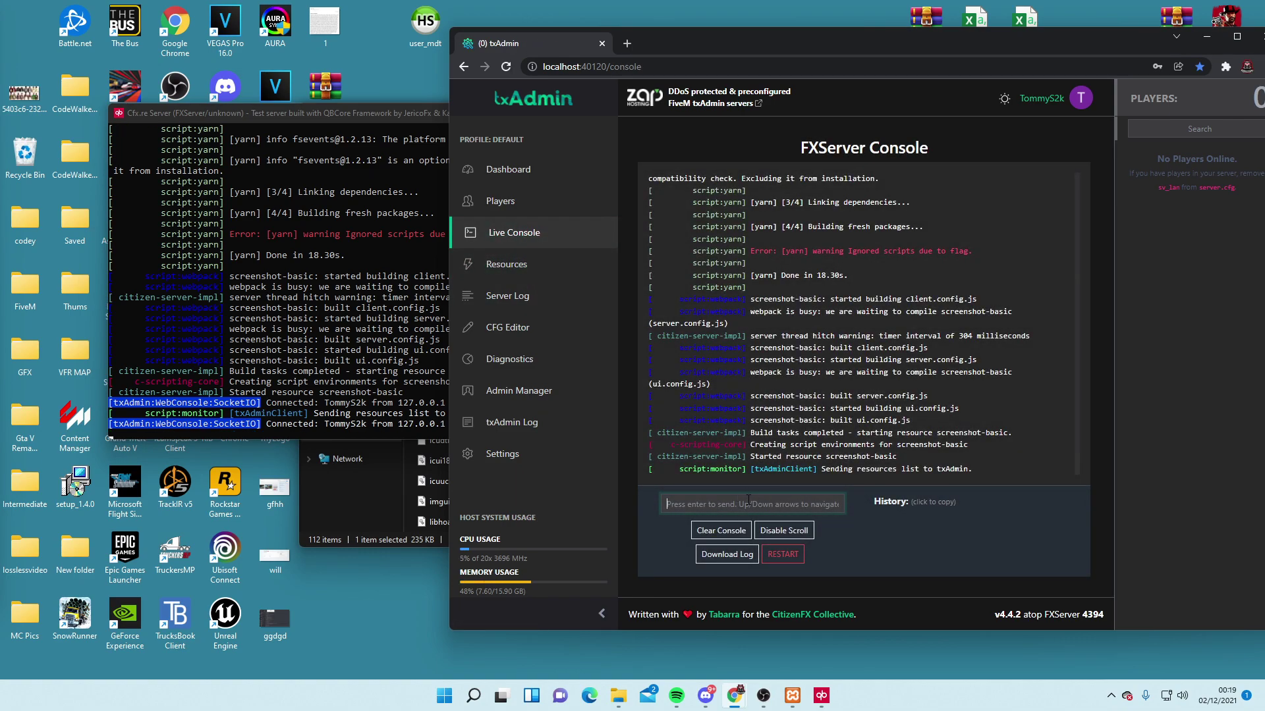
{"action": "left_click", "coordinate": [509, 169]}
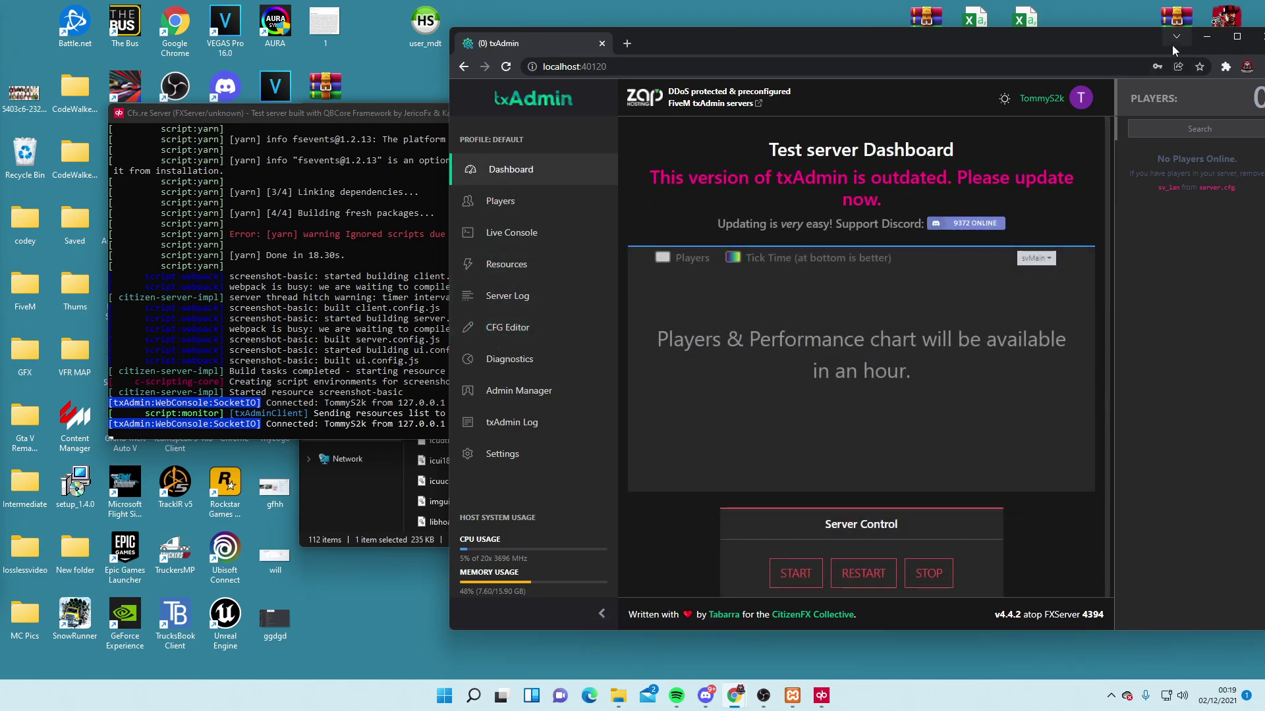
Minimize Chrome, move the server console aside, and show the Windows (C:) drive in File Explorer
{"action": "left_click_drag", "start_coordinate": [1171, 45], "coordinate": [1198, 40]}
{"action": "left_click", "coordinate": [1188, 61]}
{"action": "left_click_drag", "start_coordinate": [354, 114], "coordinate": [822, 125]}
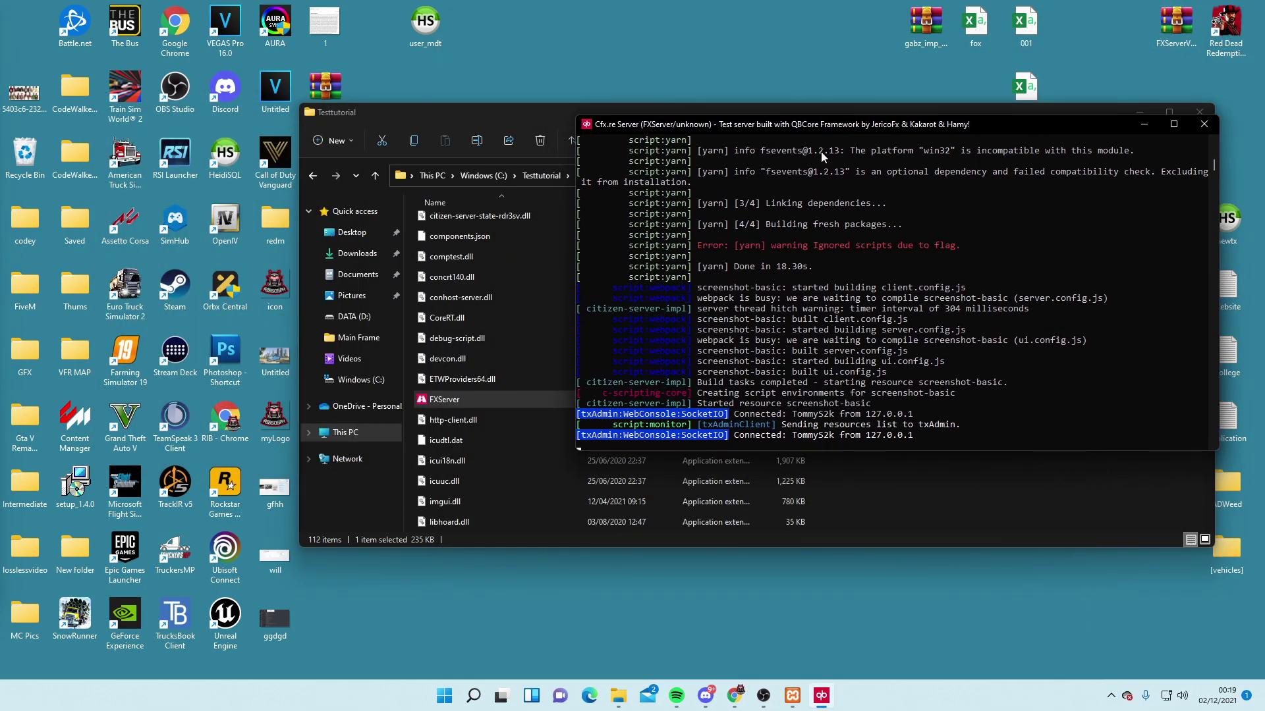
{"action": "left_click", "coordinate": [493, 120]}
{"action": "left_click", "coordinate": [349, 380]}
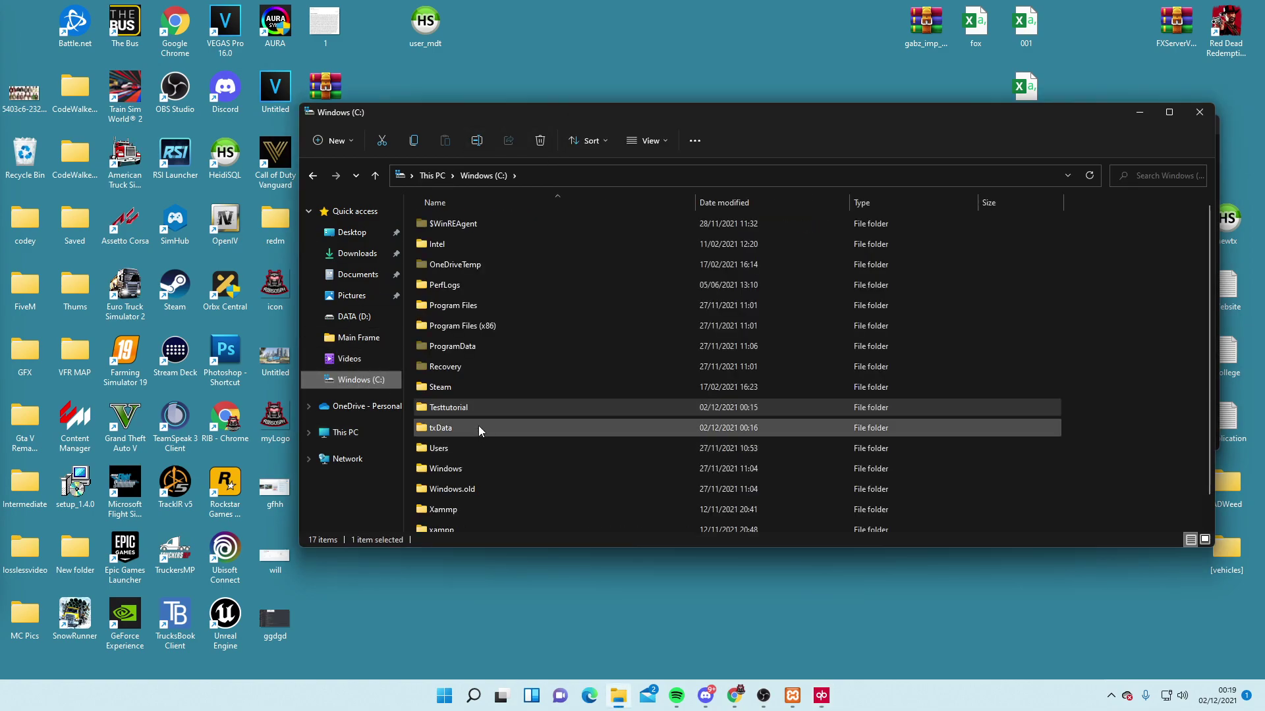
Inspect the QBCoreFramework_A81050.base folder inside txData, then return to txData
{"action": "double_click", "coordinate": [451, 428]}
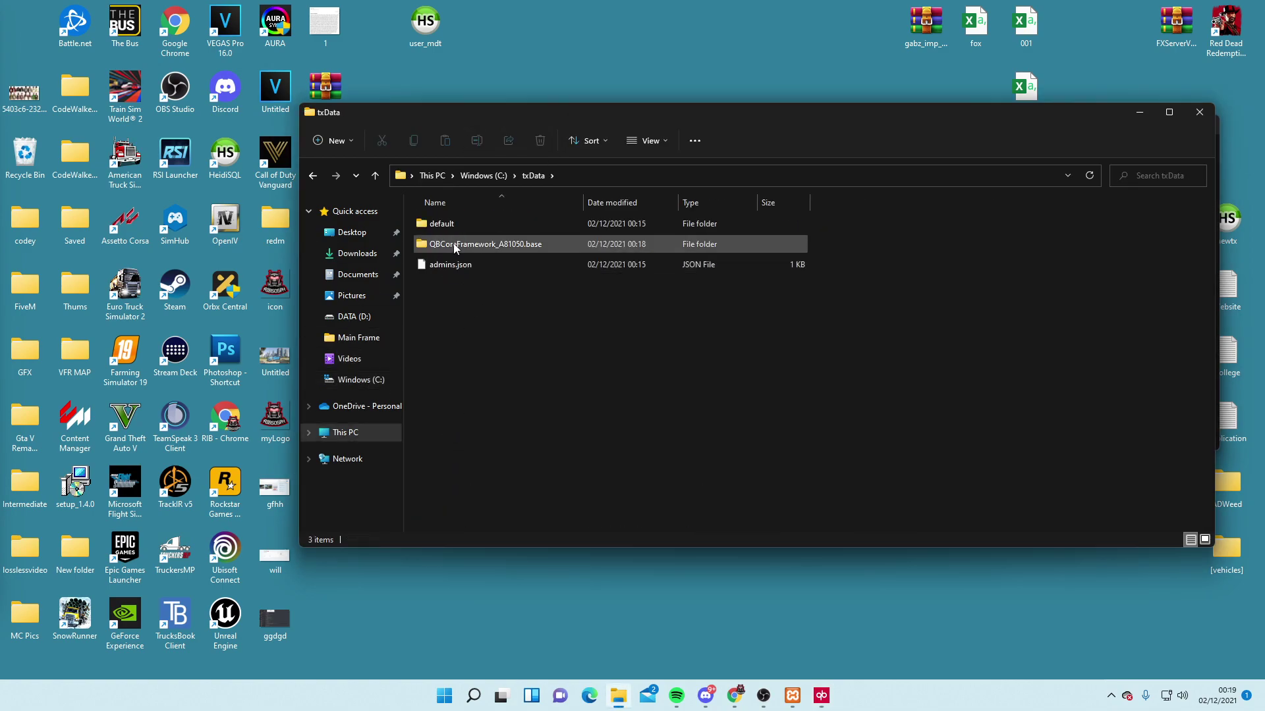
{"action": "double_click", "coordinate": [452, 245]}
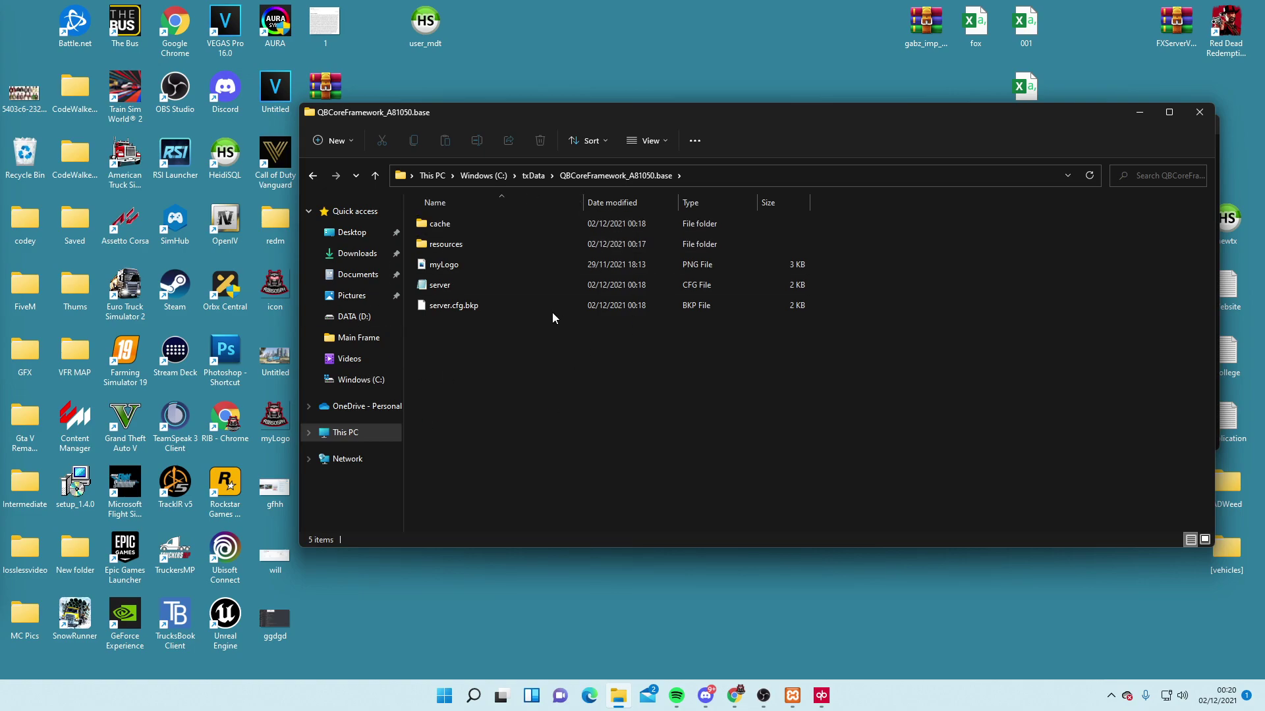
{"action": "left_click", "coordinate": [313, 175]}
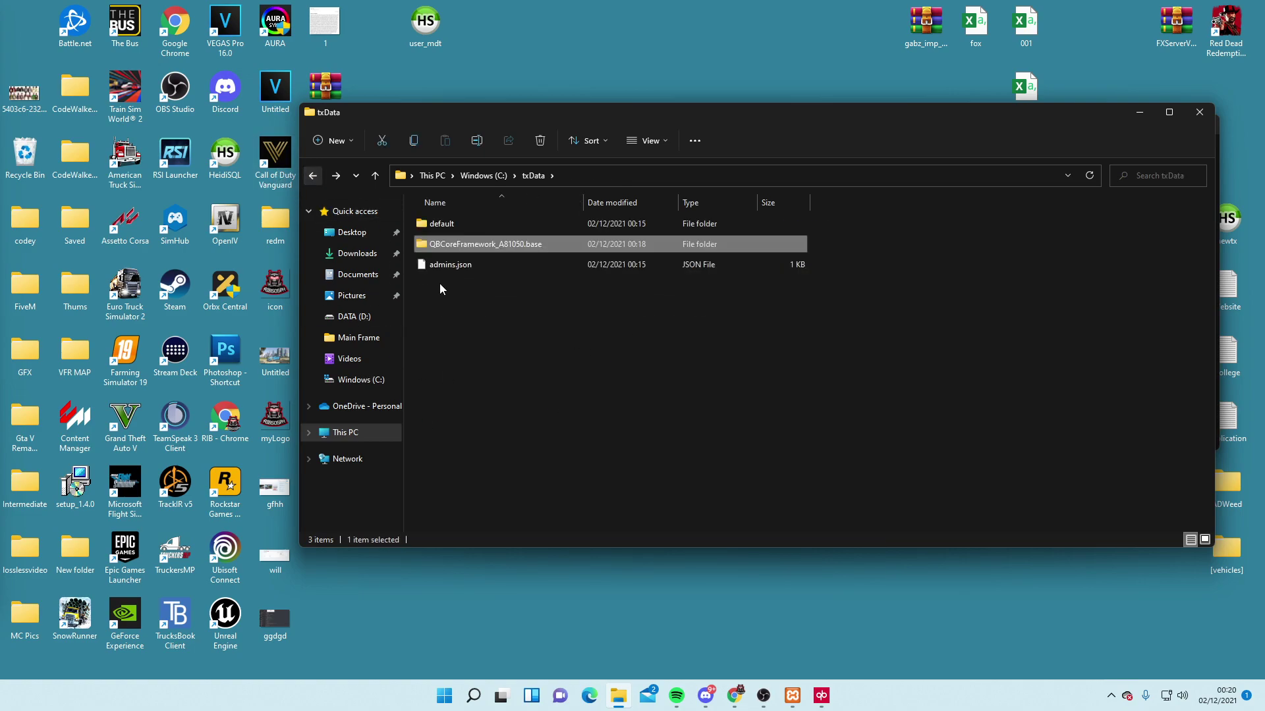
{"action": "left_click", "coordinate": [496, 329]}
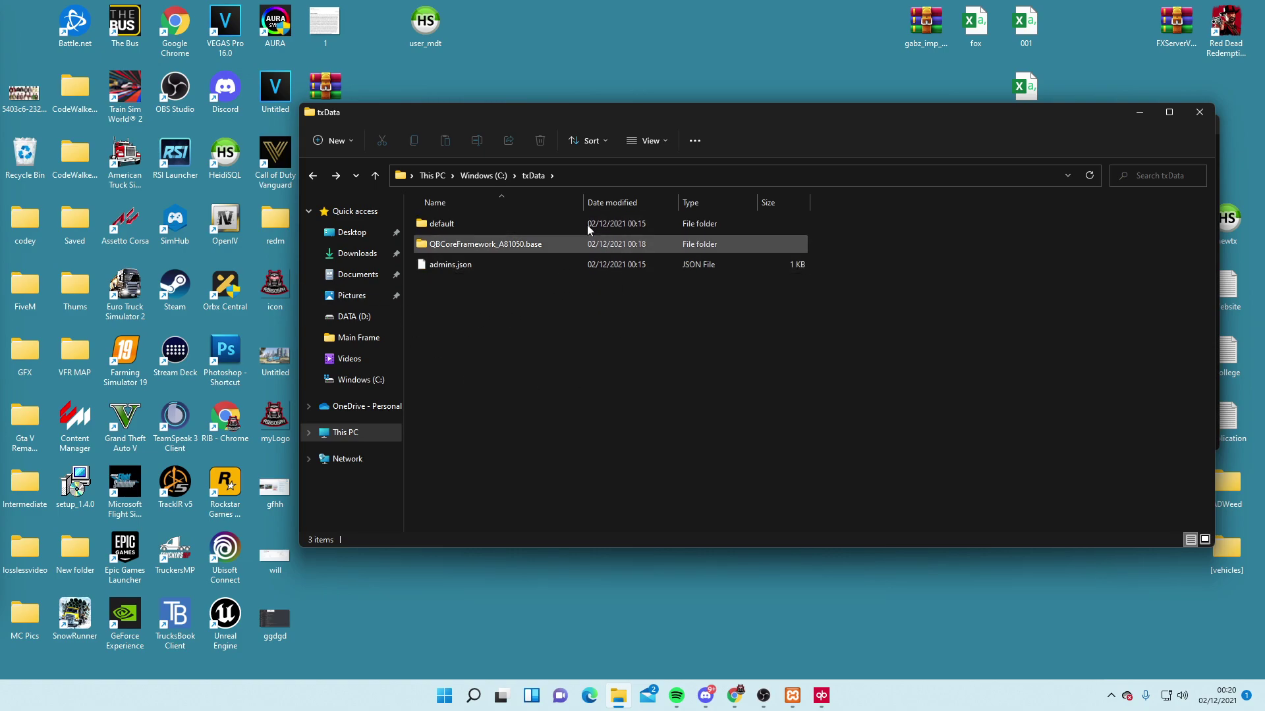
Browse the Testtutorial folder on C:, return to Windows (C:), and move Explorer up-left
{"action": "left_click", "coordinate": [481, 174]}
{"action": "double_click", "coordinate": [444, 405]}
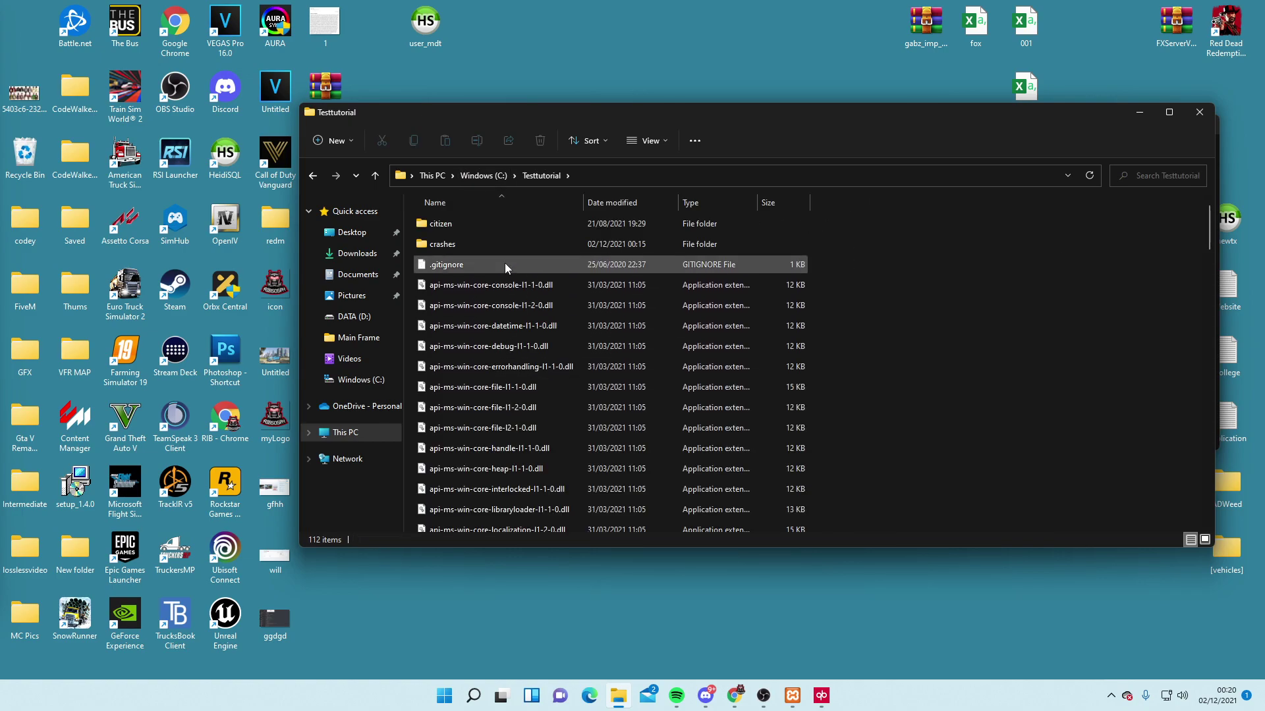
{"action": "scroll", "coordinate": [497, 403], "scroll_direction": "down", "scroll_amount": 20}
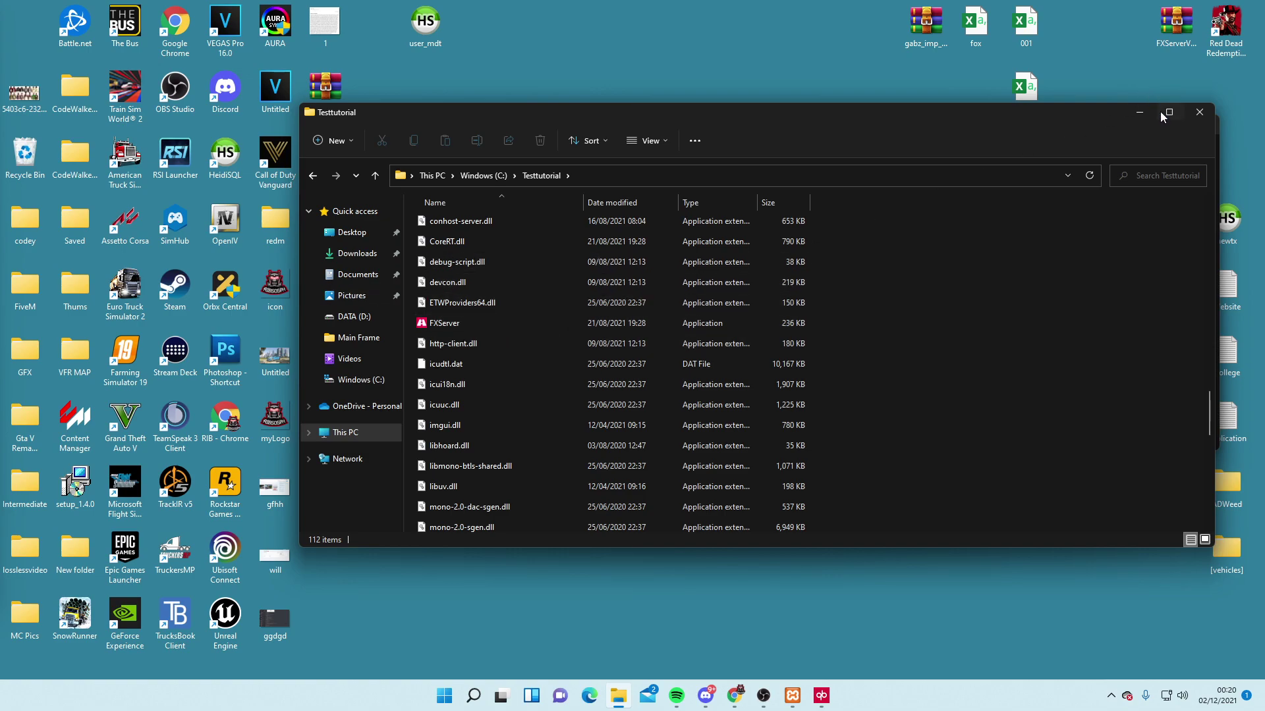
{"action": "left_click", "coordinate": [484, 175]}
{"action": "left_click_drag", "start_coordinate": [805, 121], "coordinate": [570, 61]}
Close the running FXServer console and reload the txAdmin dashboard with F5
{"action": "left_click", "coordinate": [1145, 177]}
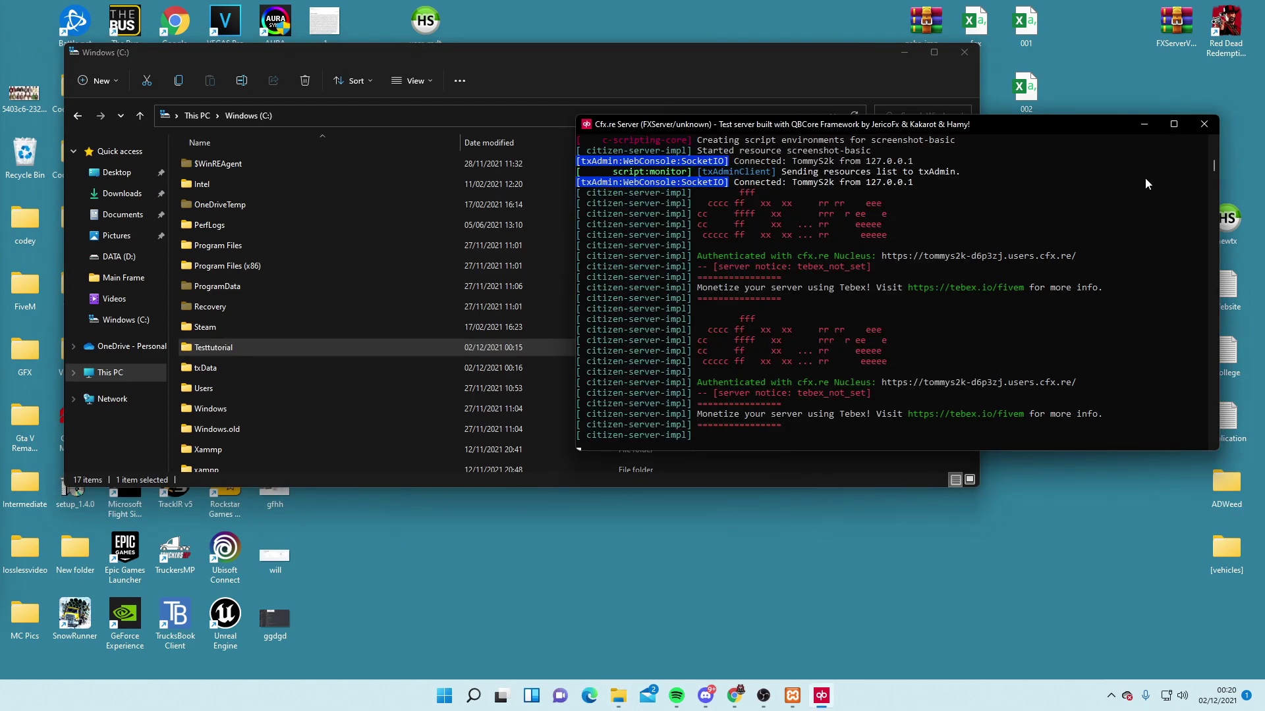
{"action": "left_click", "coordinate": [1199, 129]}
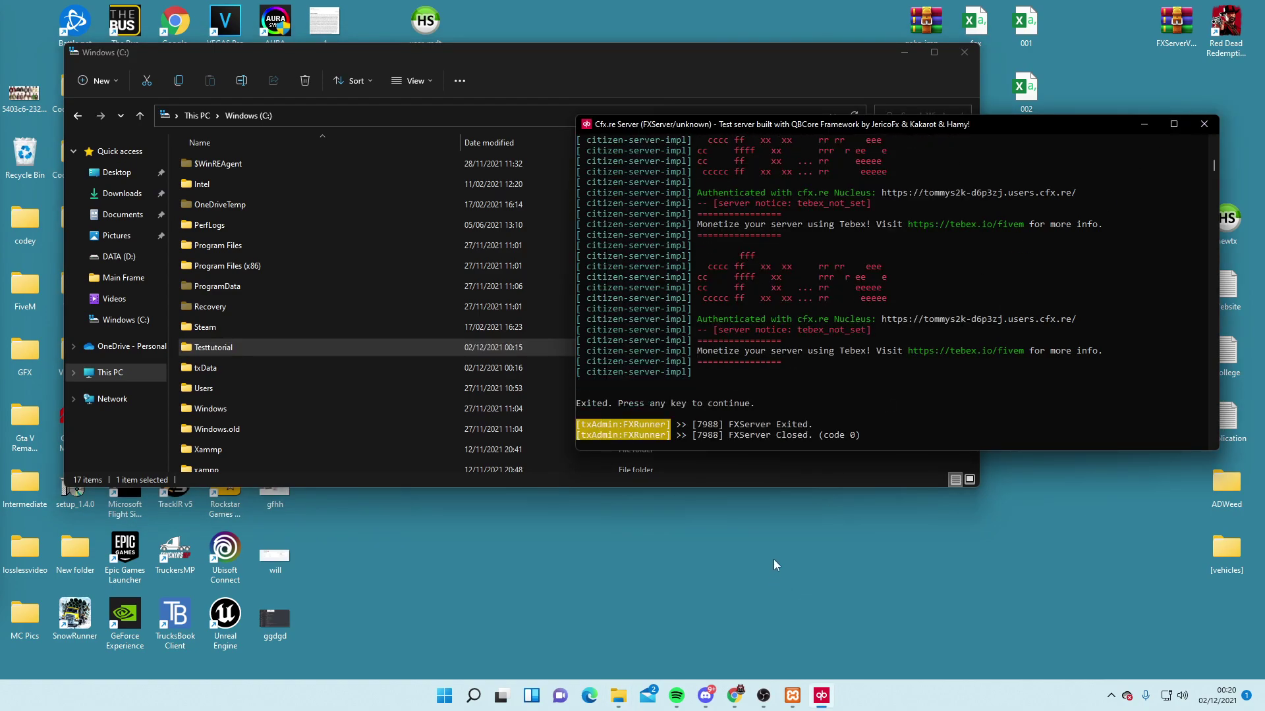
{"action": "mouse_move", "coordinate": [735, 696]}
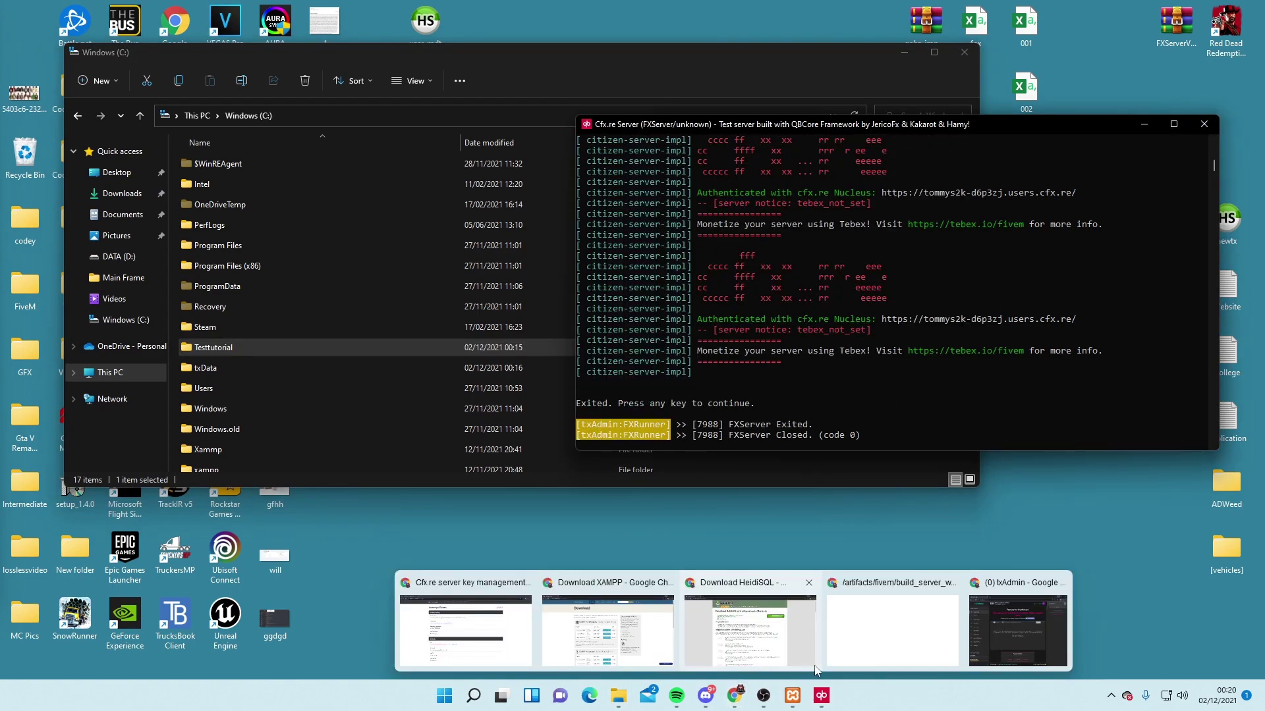
{"action": "mouse_move", "coordinate": [880, 650]}
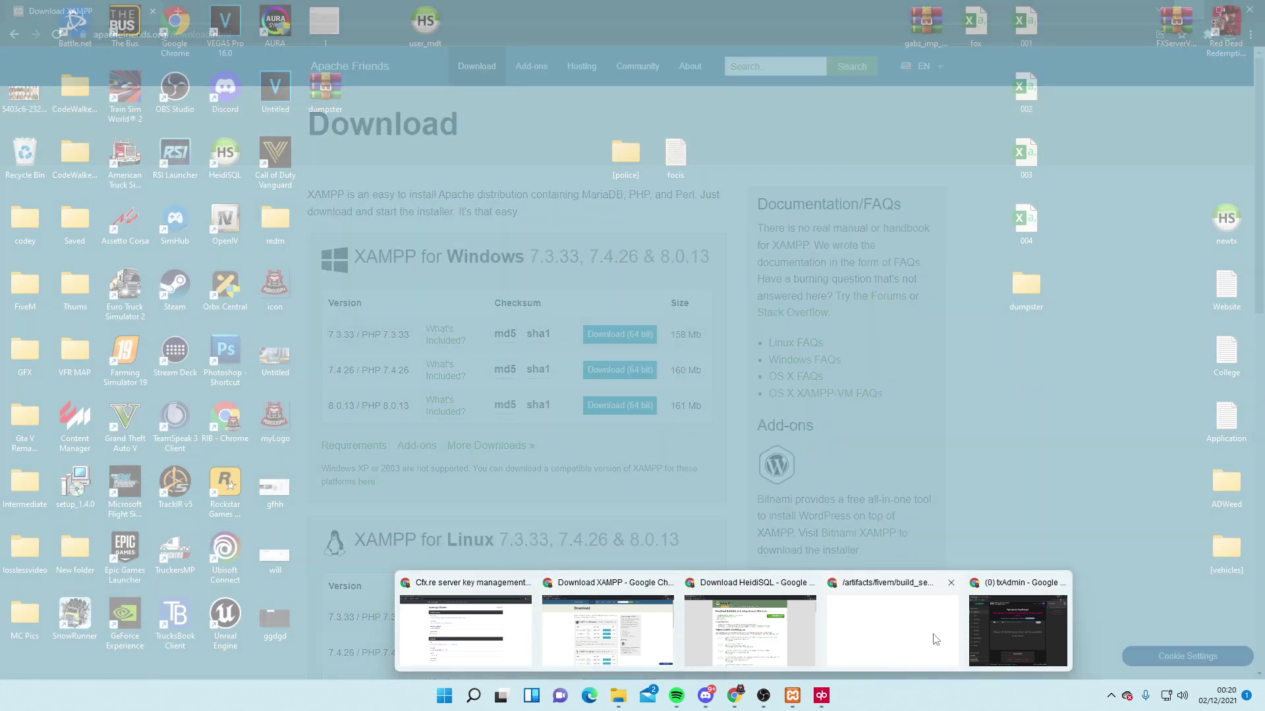
{"action": "left_click", "coordinate": [991, 627]}
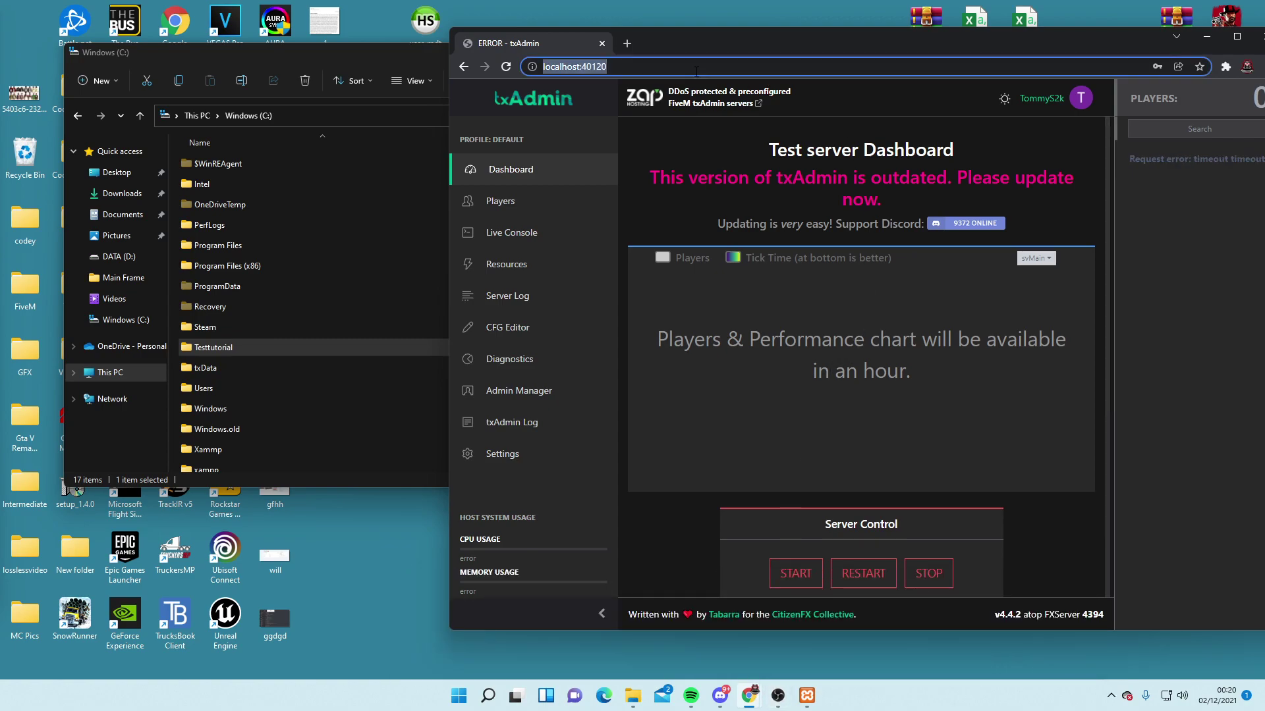
{"action": "key", "text": "F5"}
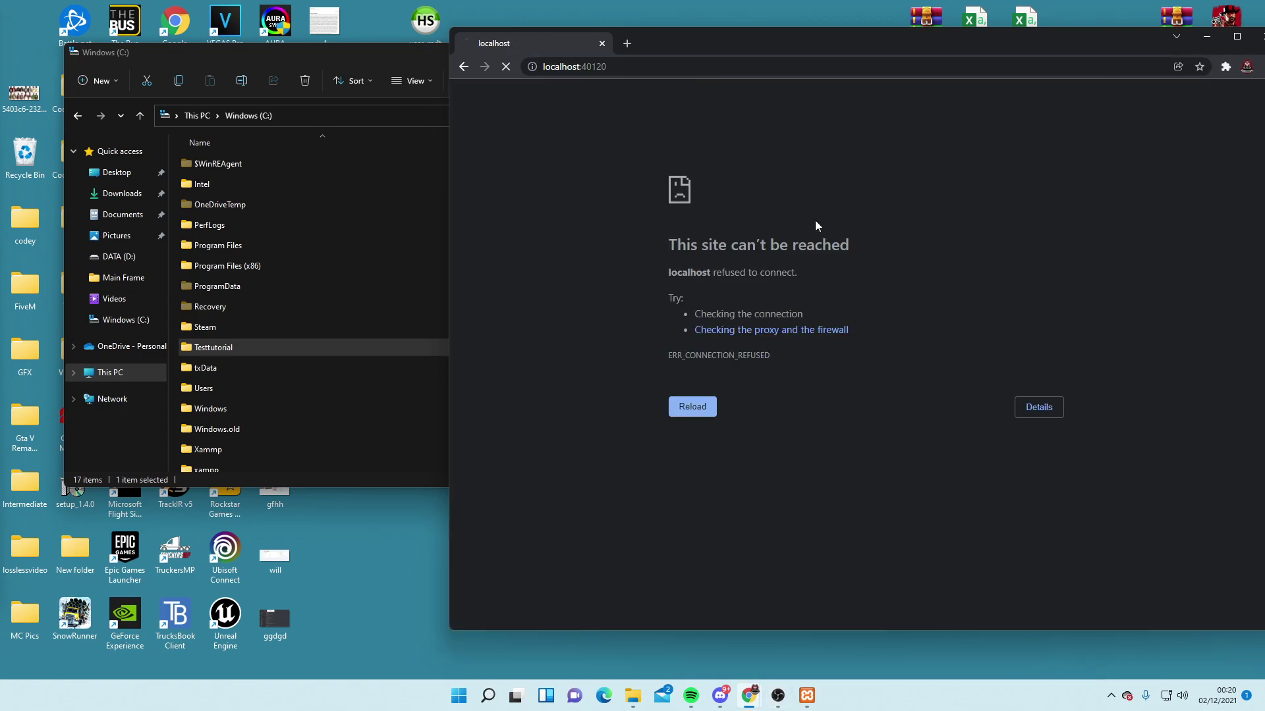
Go through txData to C:\Testtutorial and launch FXServer.exe with txAdmin
{"action": "double_click", "coordinate": [185, 372]}
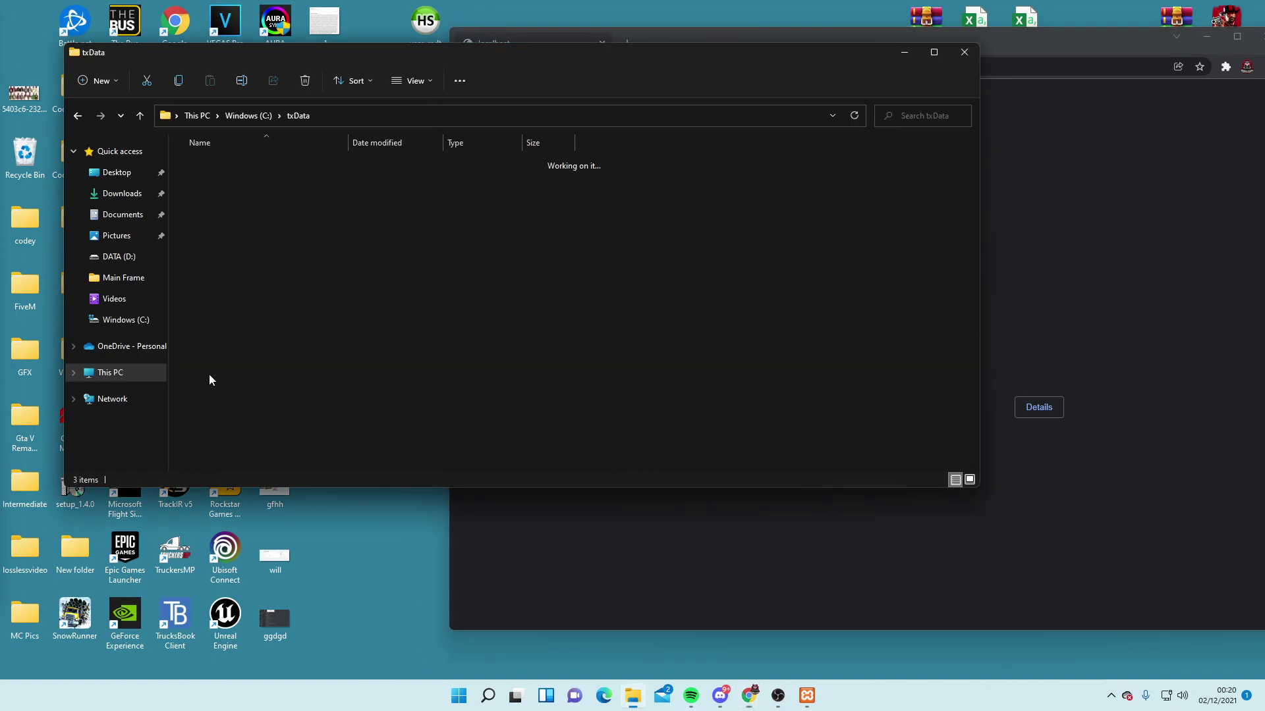
{"action": "double_click", "coordinate": [229, 188]}
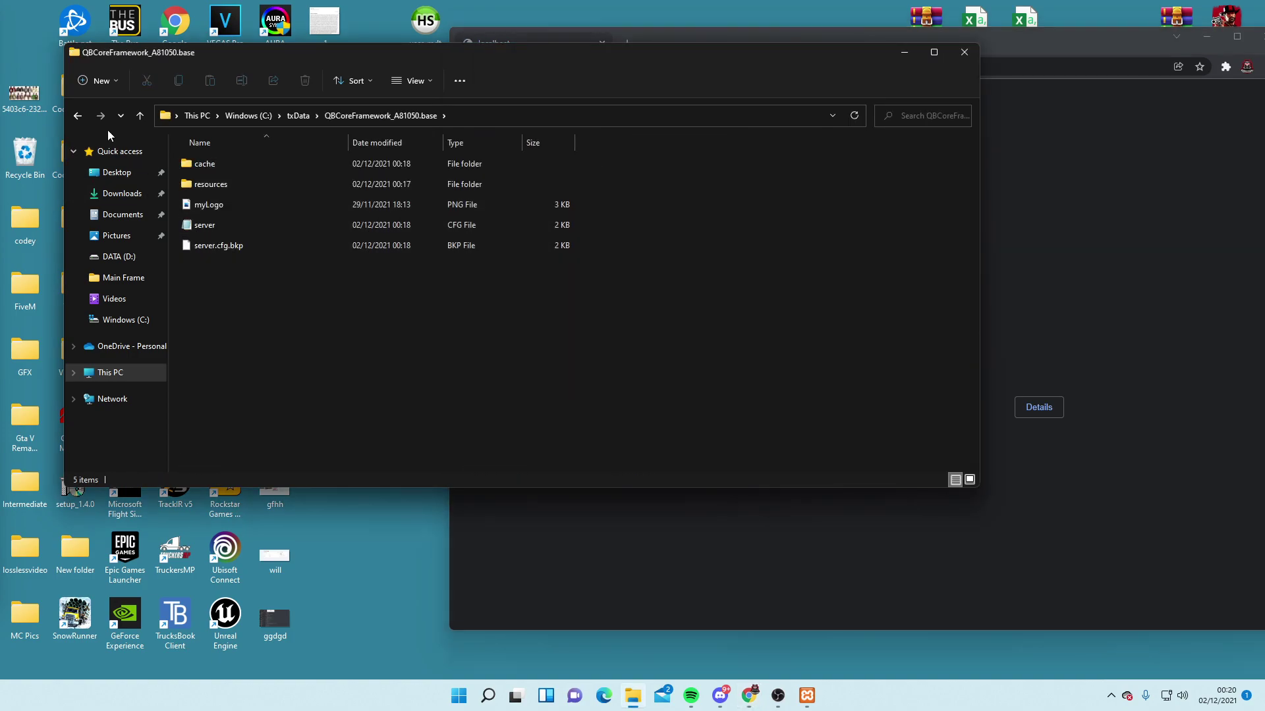
{"action": "key", "text": "alt+Left"}
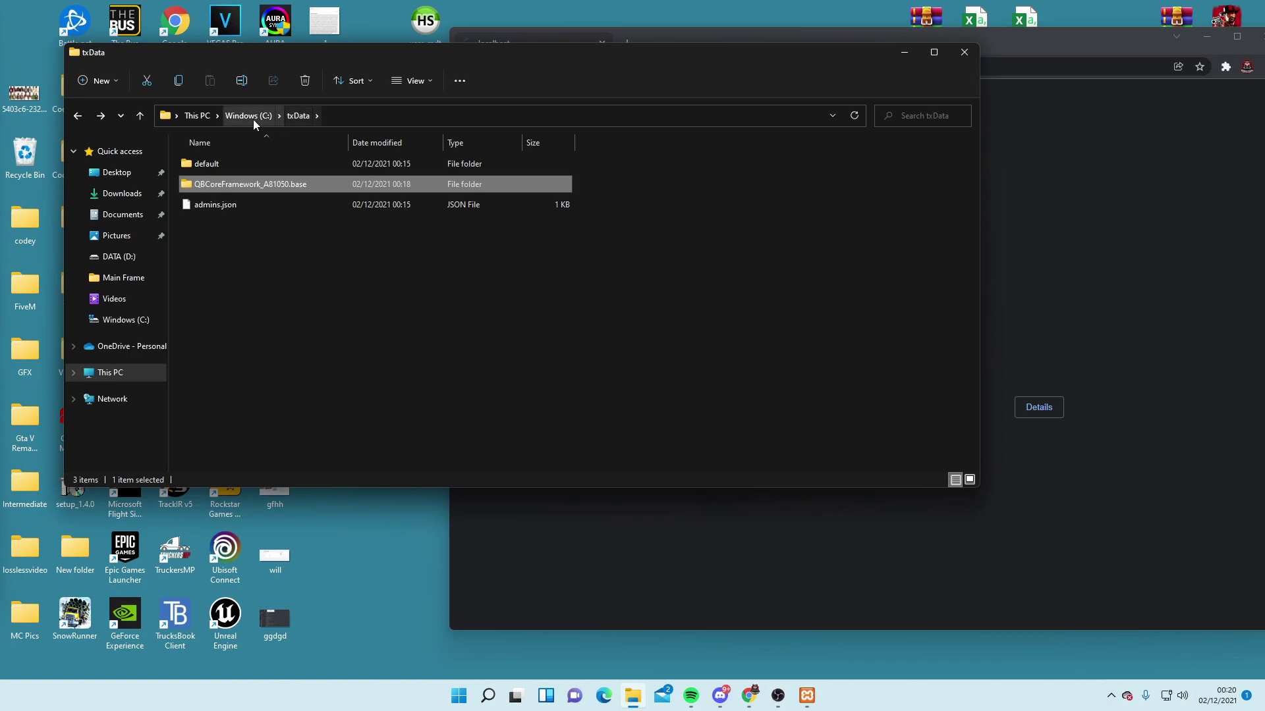
{"action": "left_click", "coordinate": [252, 120]}
{"action": "double_click", "coordinate": [227, 351]}
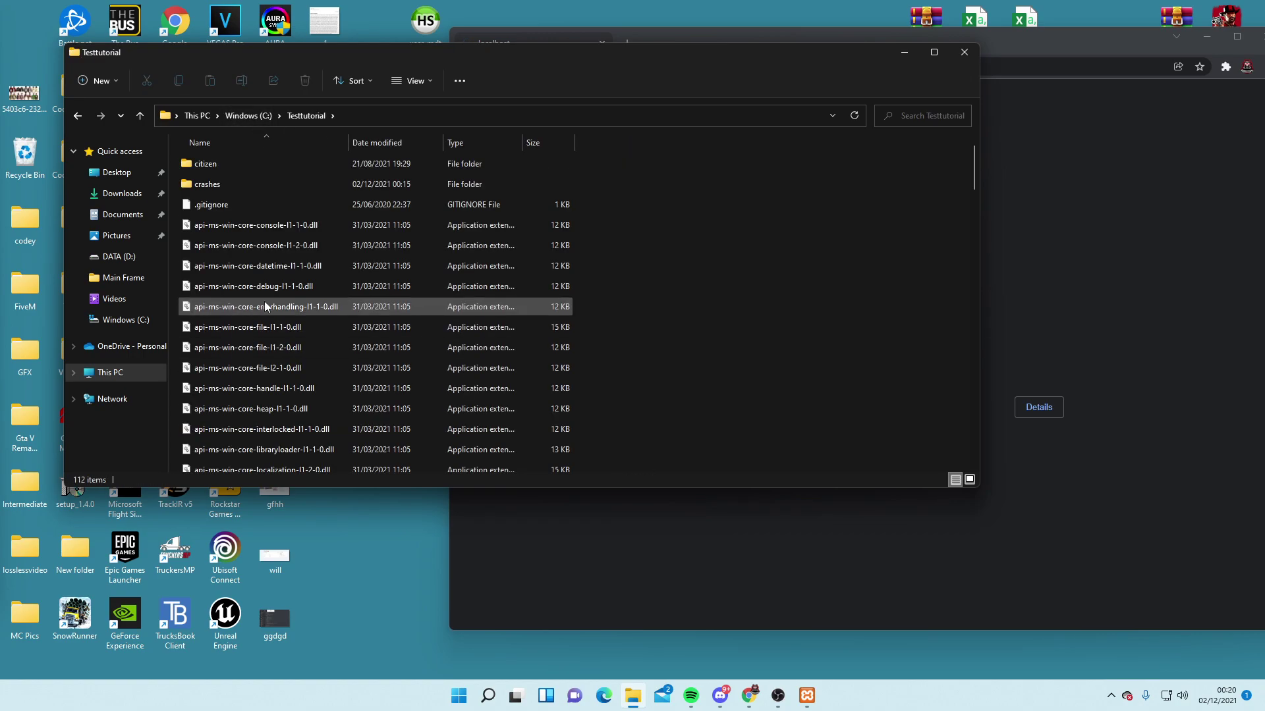
{"action": "scroll", "coordinate": [264, 304], "scroll_direction": "down", "scroll_amount": 15}
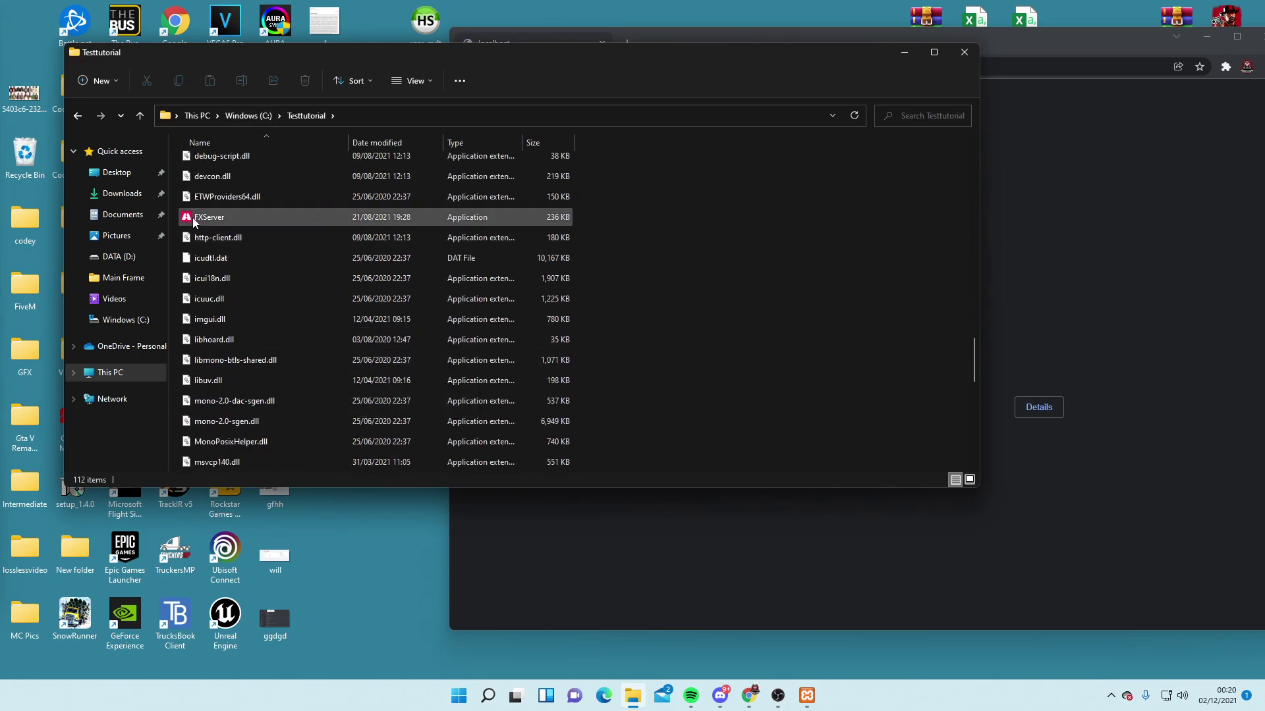
{"action": "double_click", "coordinate": [194, 219]}
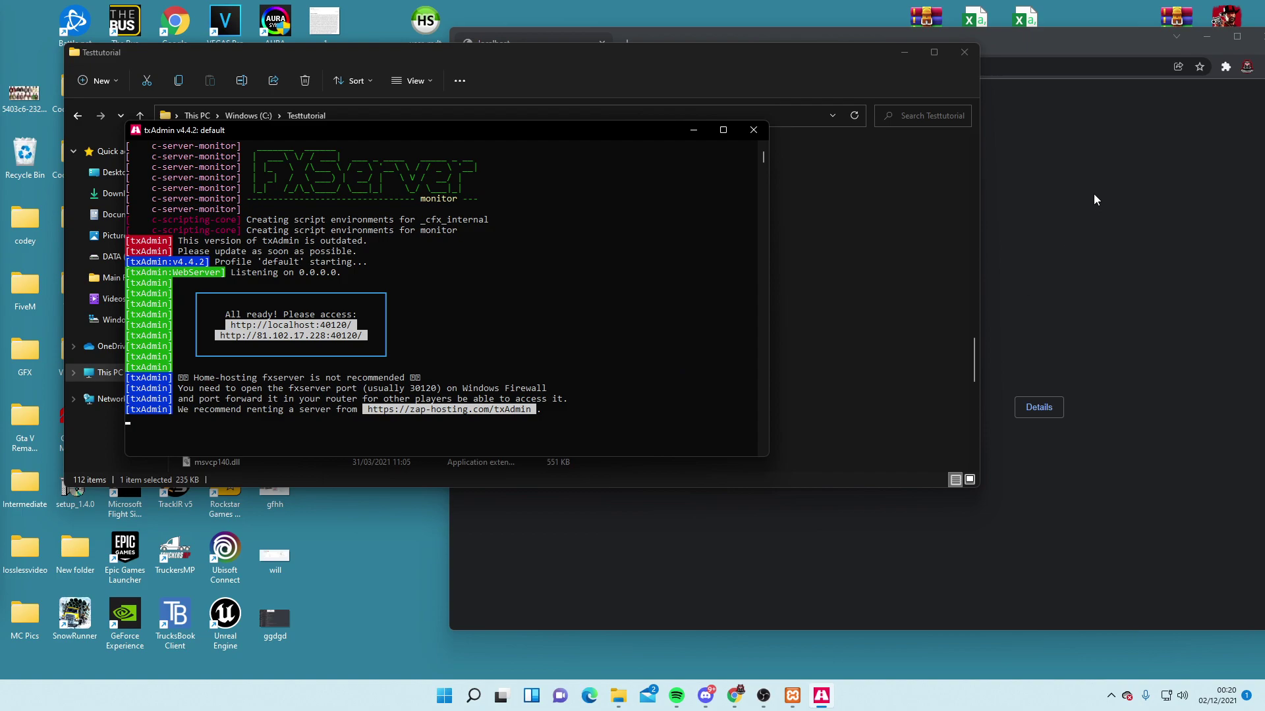
Reload localhost:40120, sign in with CitizenFX, then minimize Chrome and move the console to the lower right
{"action": "left_click", "coordinate": [824, 132]}
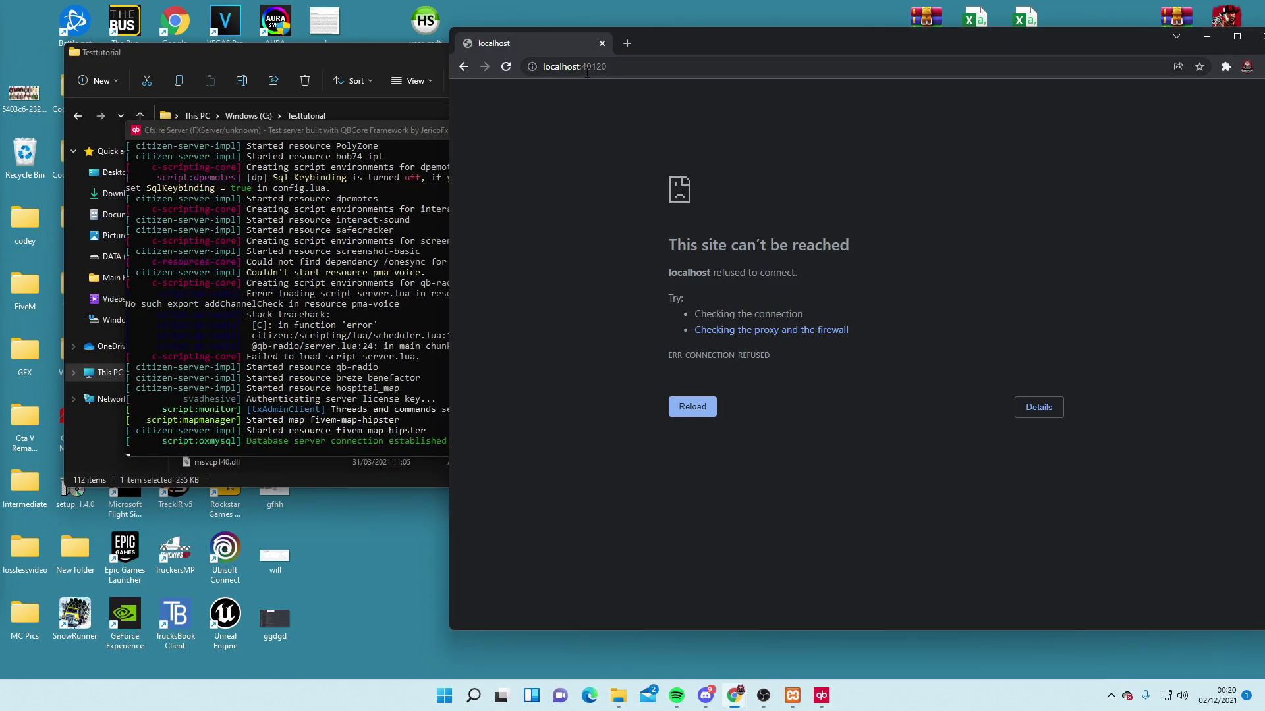
{"action": "left_click", "coordinate": [612, 67]}
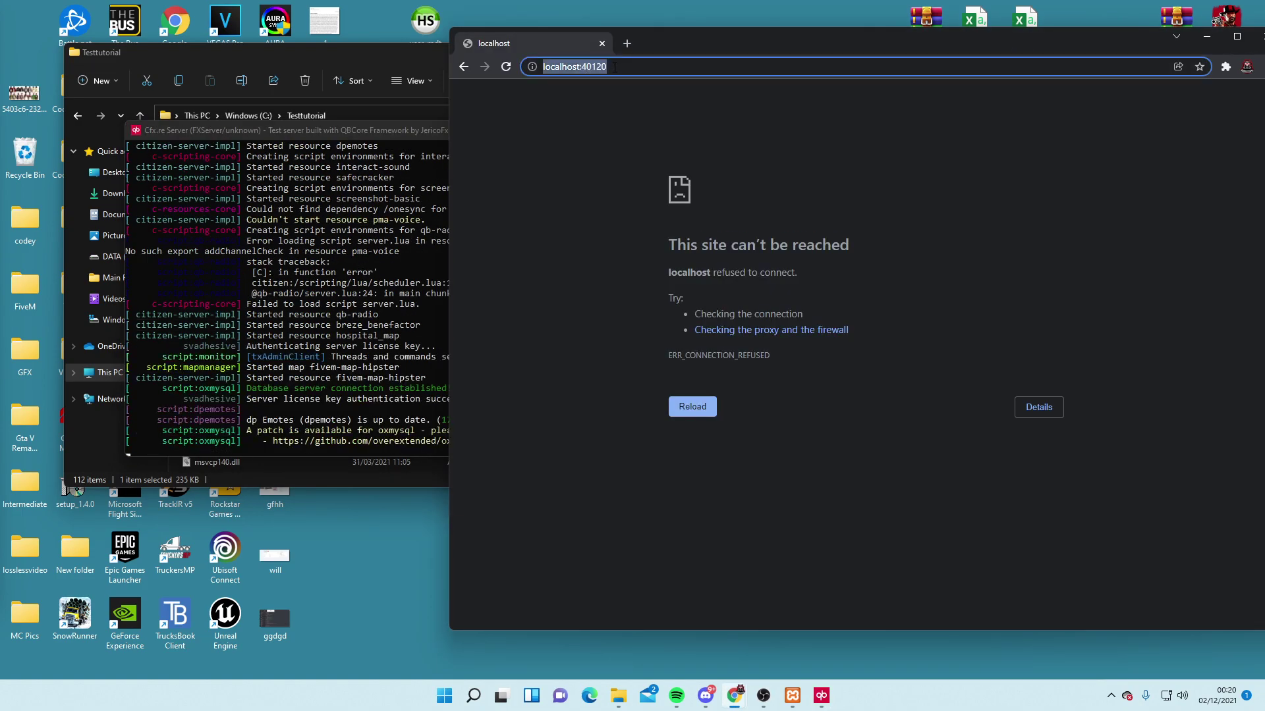
{"action": "key", "text": "Return"}
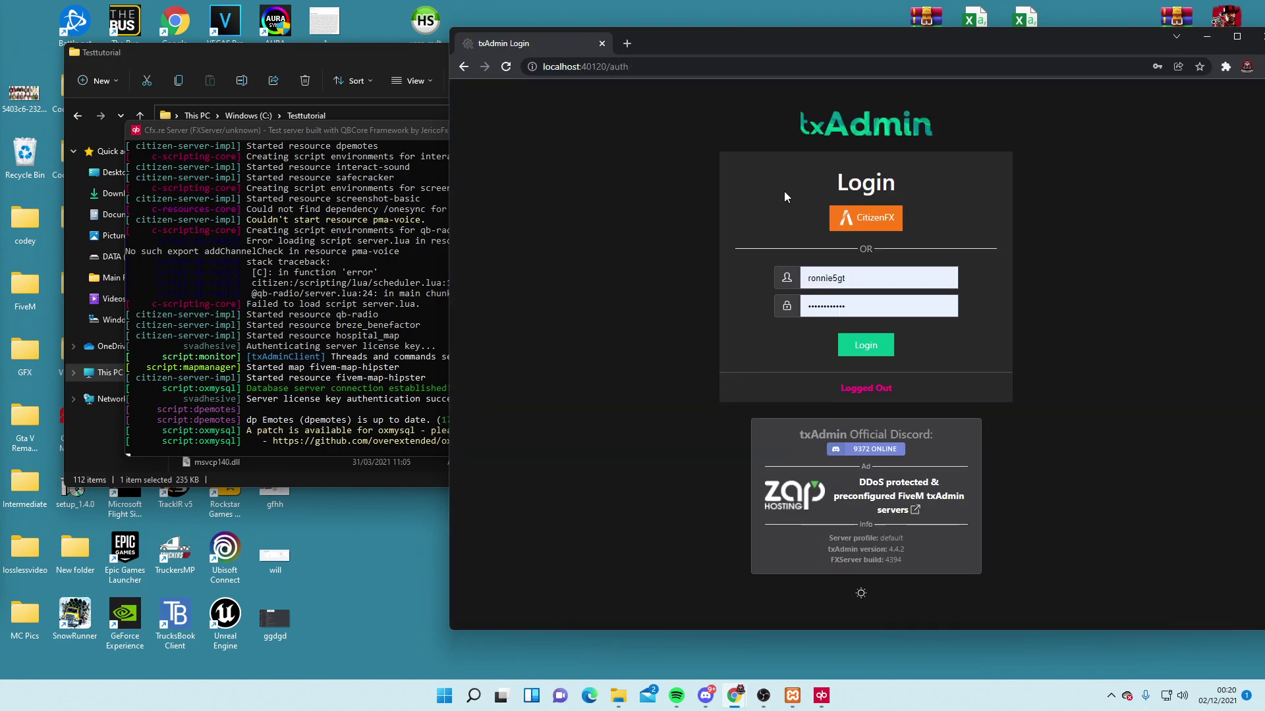
{"action": "left_click", "coordinate": [876, 225]}
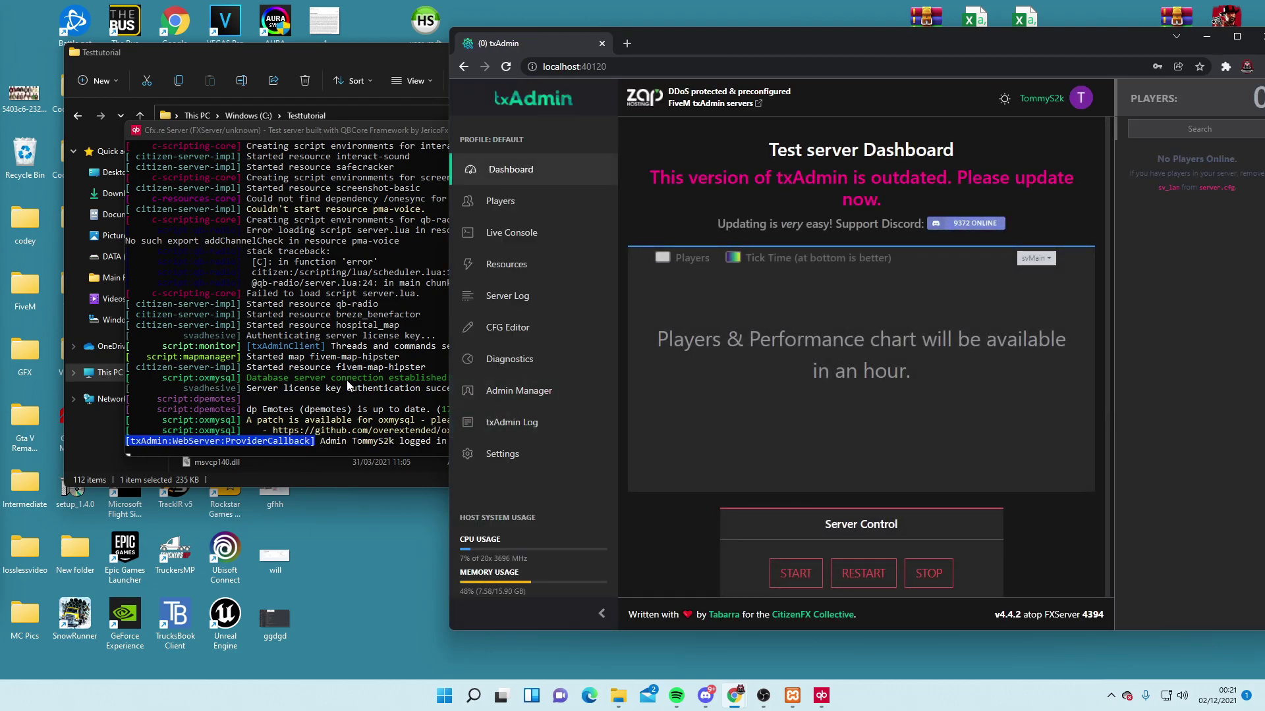
{"action": "left_click", "coordinate": [1207, 36]}
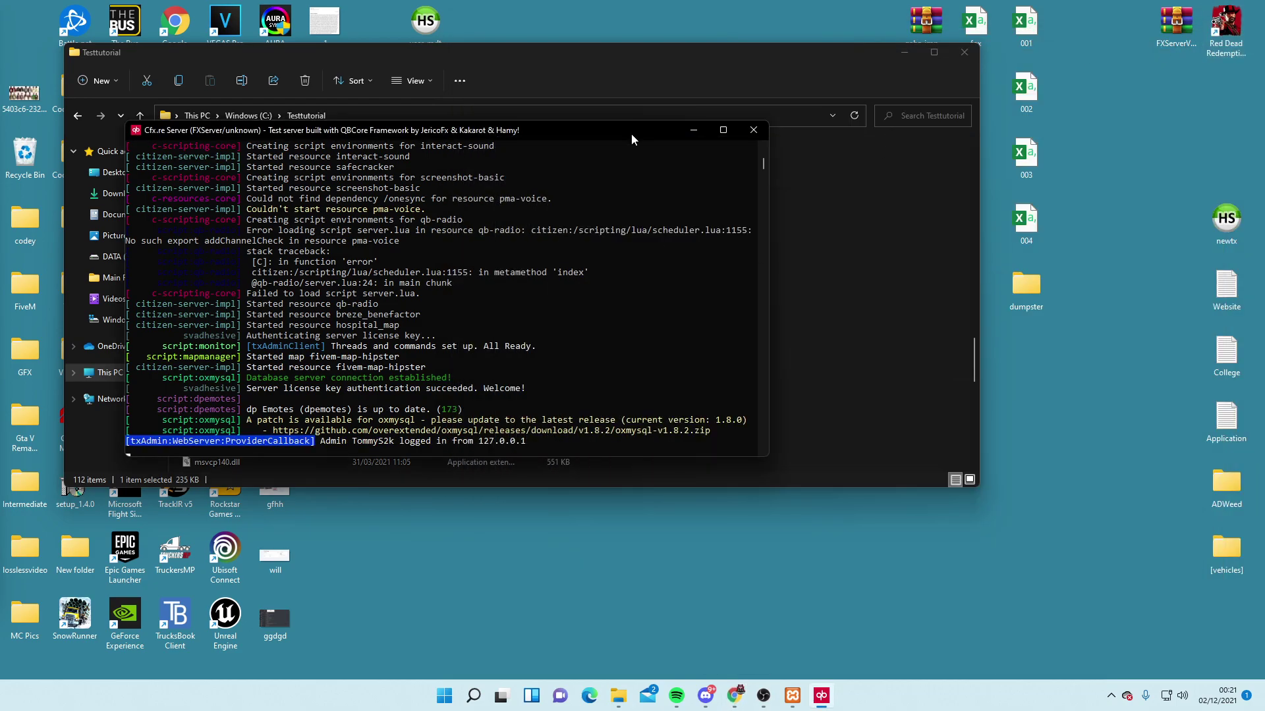
{"action": "left_click_drag", "start_coordinate": [614, 131], "coordinate": [951, 322]}
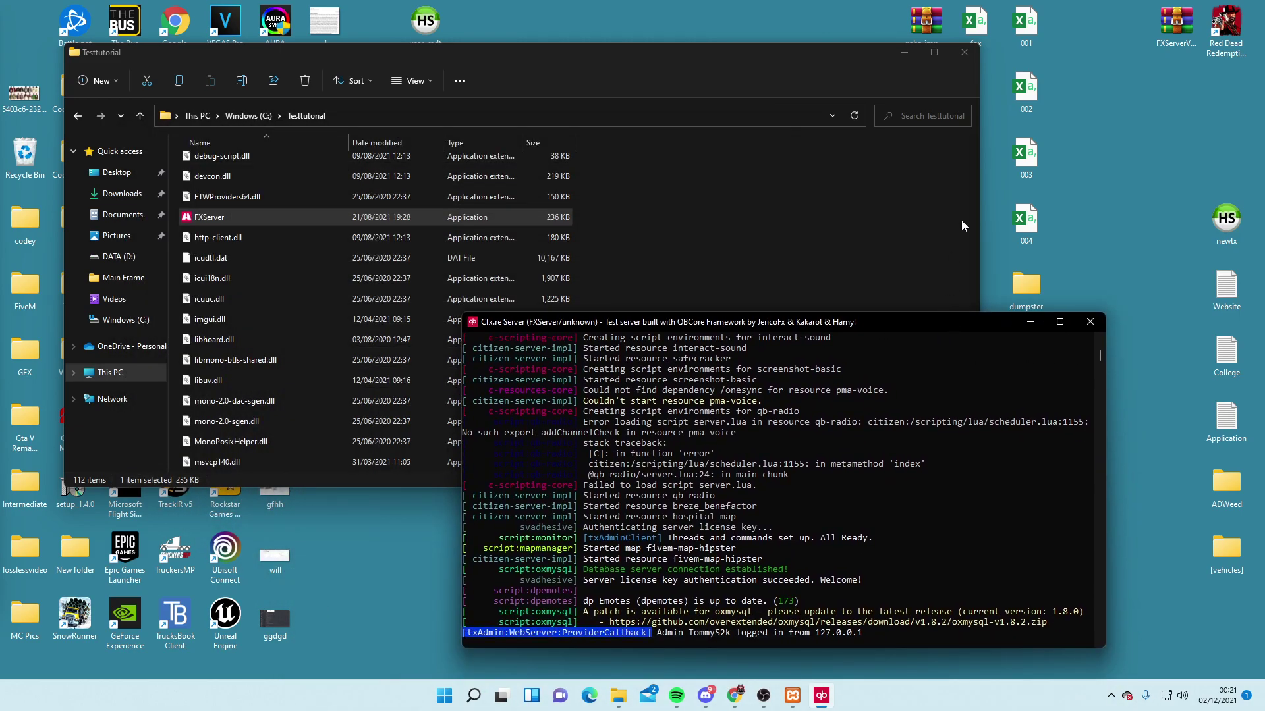
Launch FiveM.exe from Desktop\FiveM, close Explorer, move the console aside, and bring FiveM's menu forward
{"action": "left_click", "coordinate": [965, 54]}
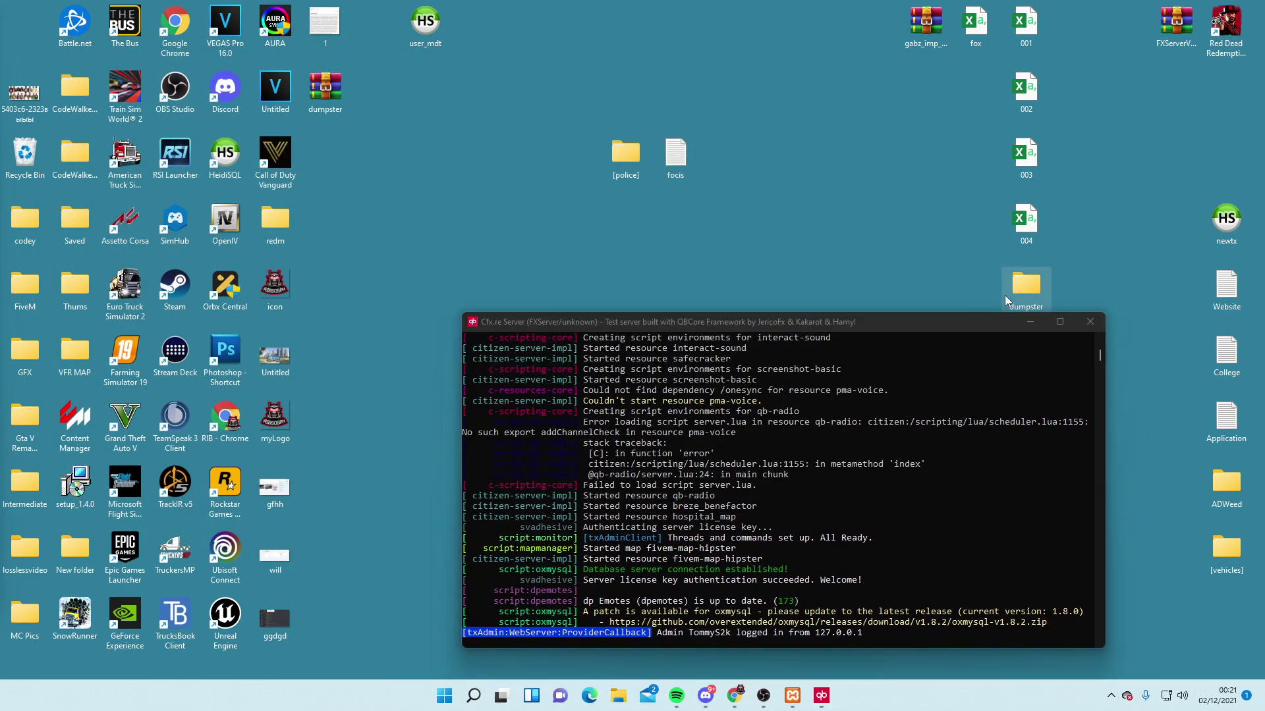
{"action": "double_click", "coordinate": [1012, 290]}
{"action": "left_click", "coordinate": [125, 172]}
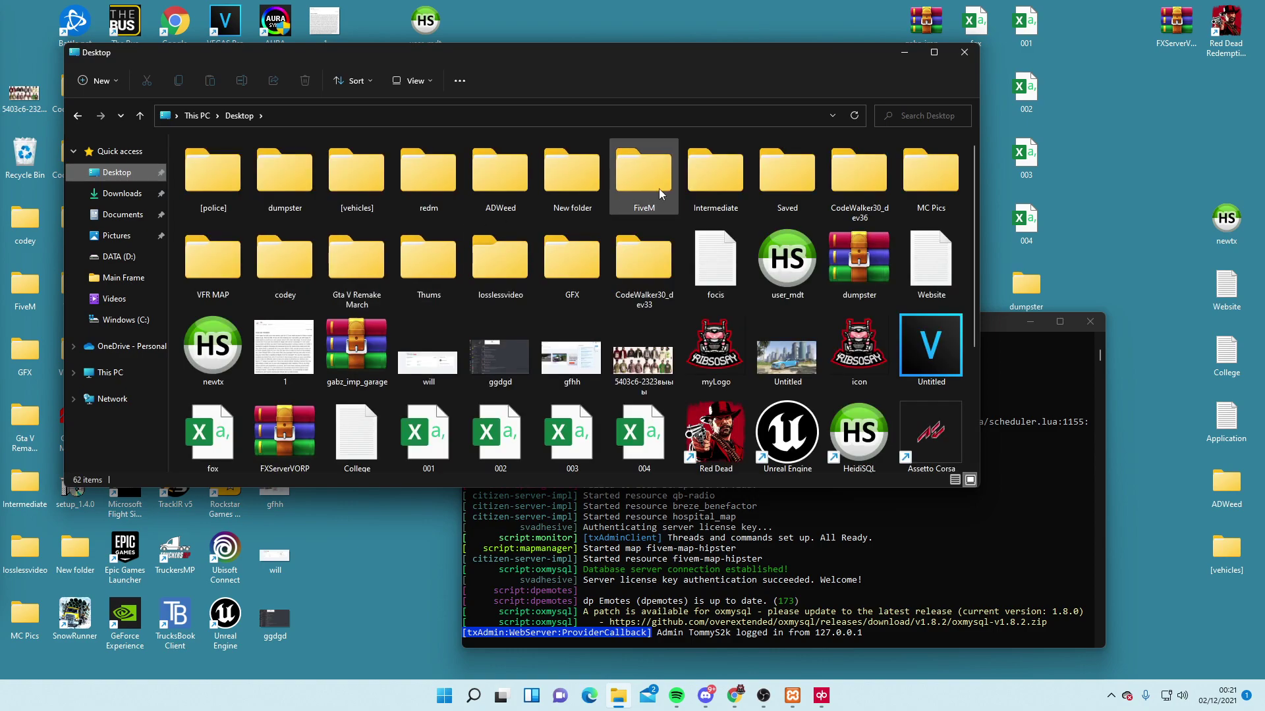
{"action": "double_click", "coordinate": [661, 193]}
{"action": "double_click", "coordinate": [250, 207]}
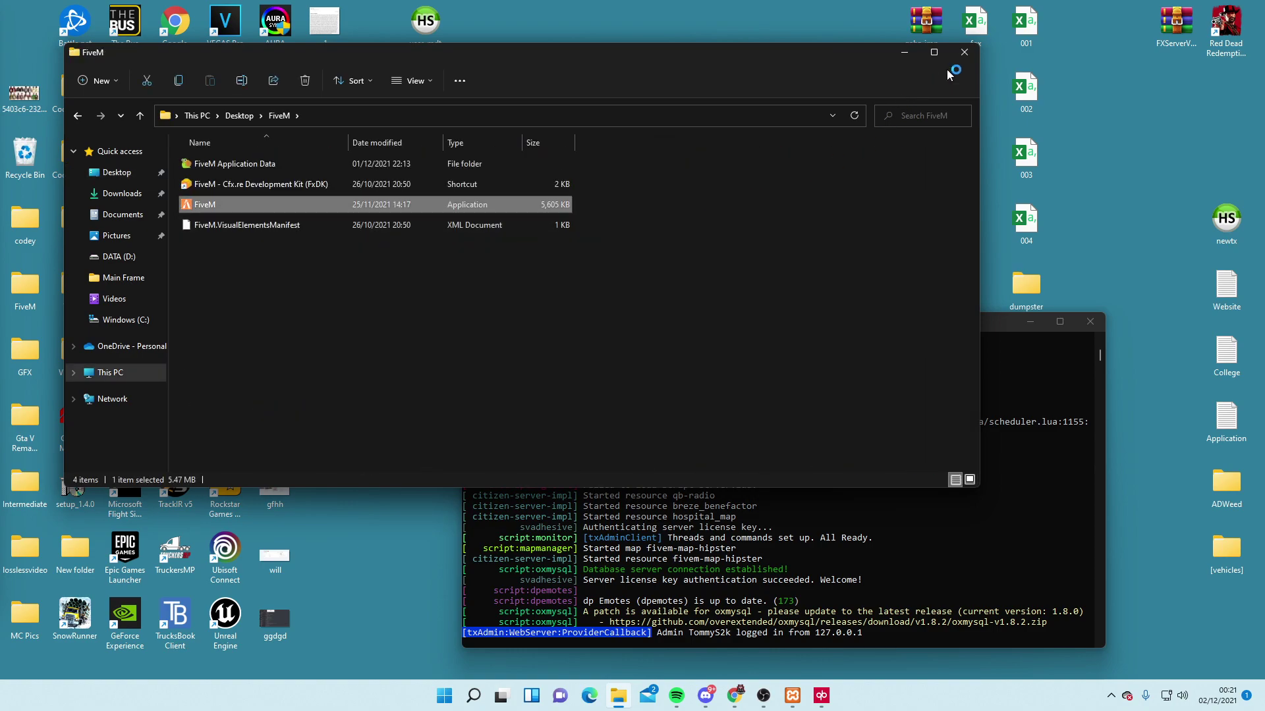
{"action": "left_click", "coordinate": [965, 52]}
{"action": "left_click_drag", "start_coordinate": [713, 325], "coordinate": [654, 368]}
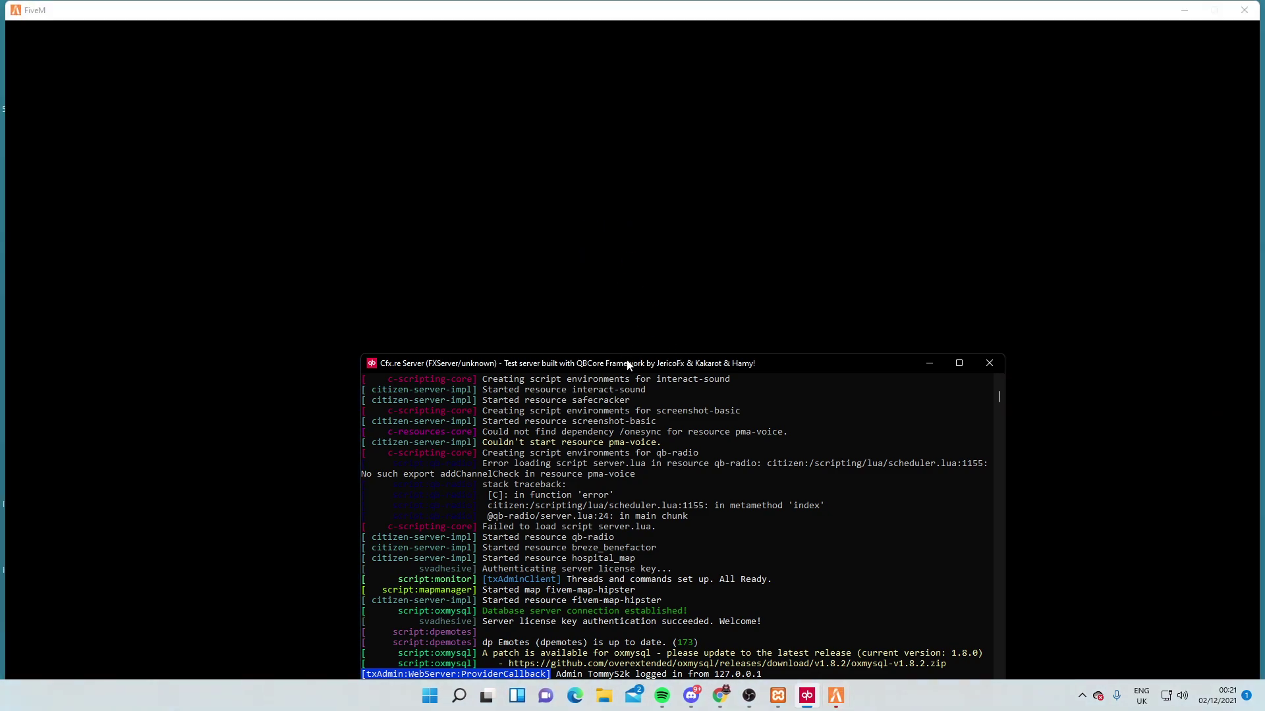
{"action": "left_click_drag", "start_coordinate": [628, 364], "coordinate": [626, 292]}
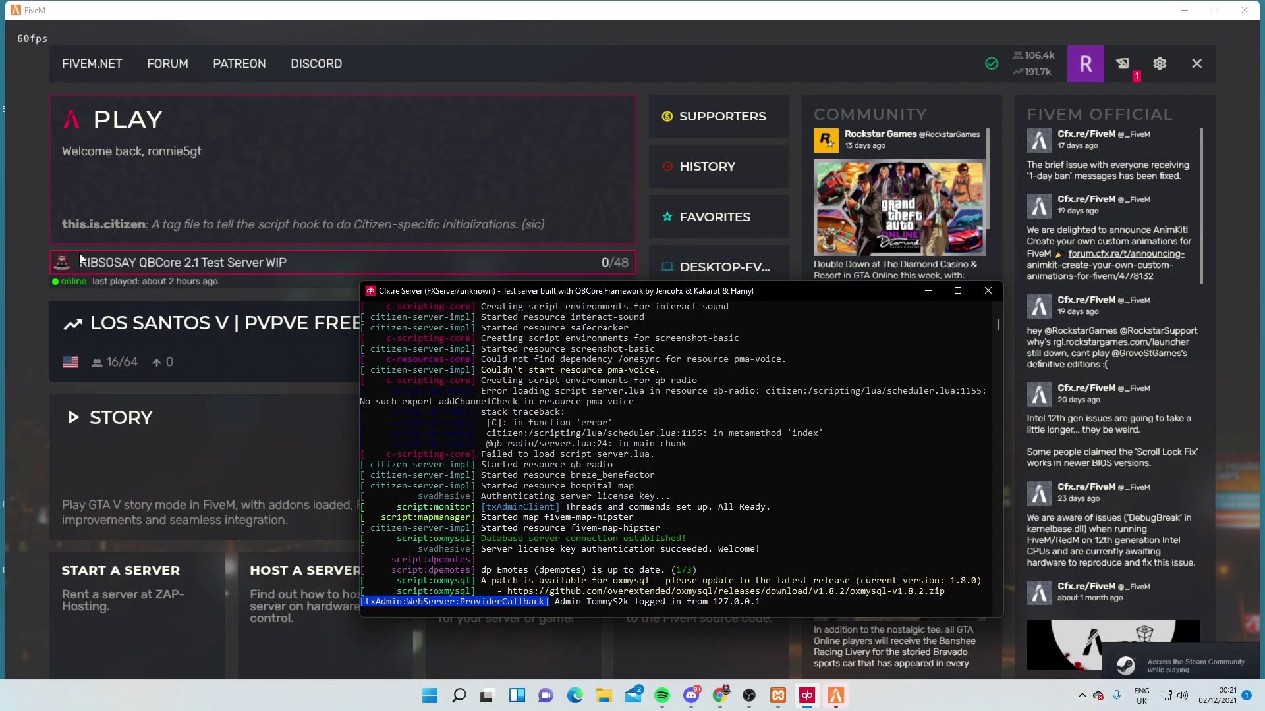
{"action": "left_click", "coordinate": [36, 247]}
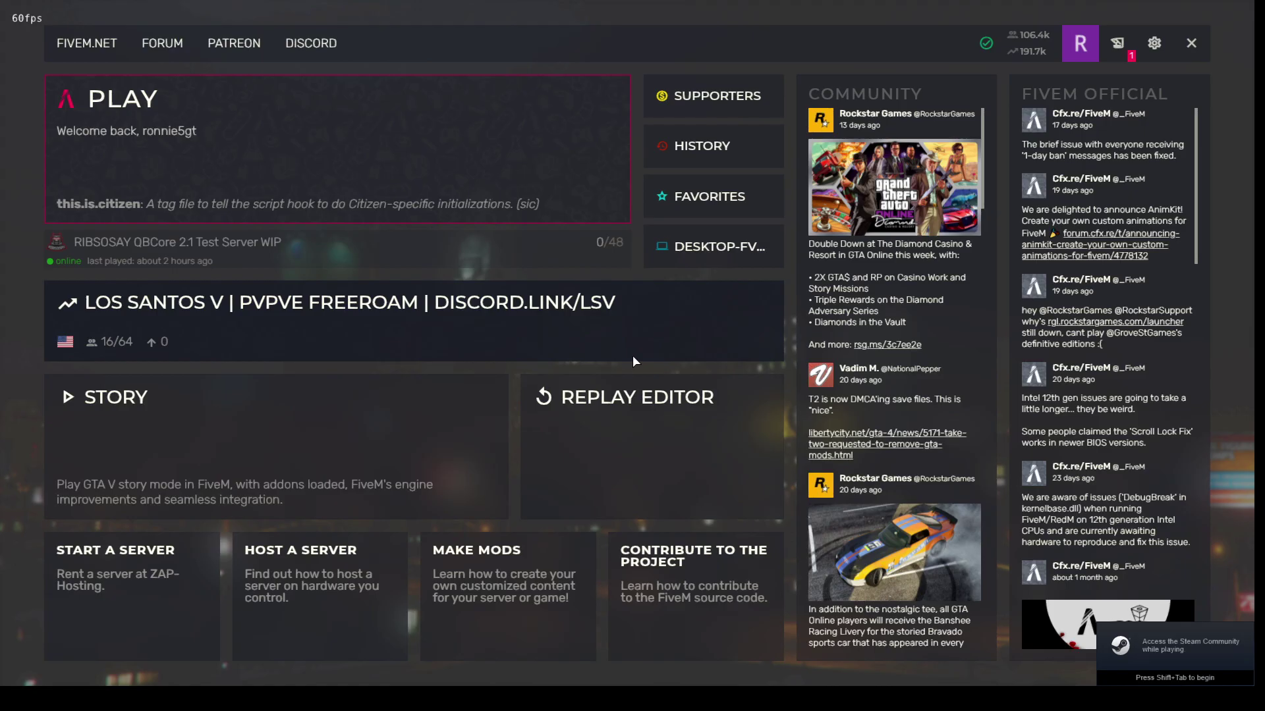
Run 'connect 127.0.0.1' in the F8 console to join the local QBCore server
{"action": "key", "text": "F8"}
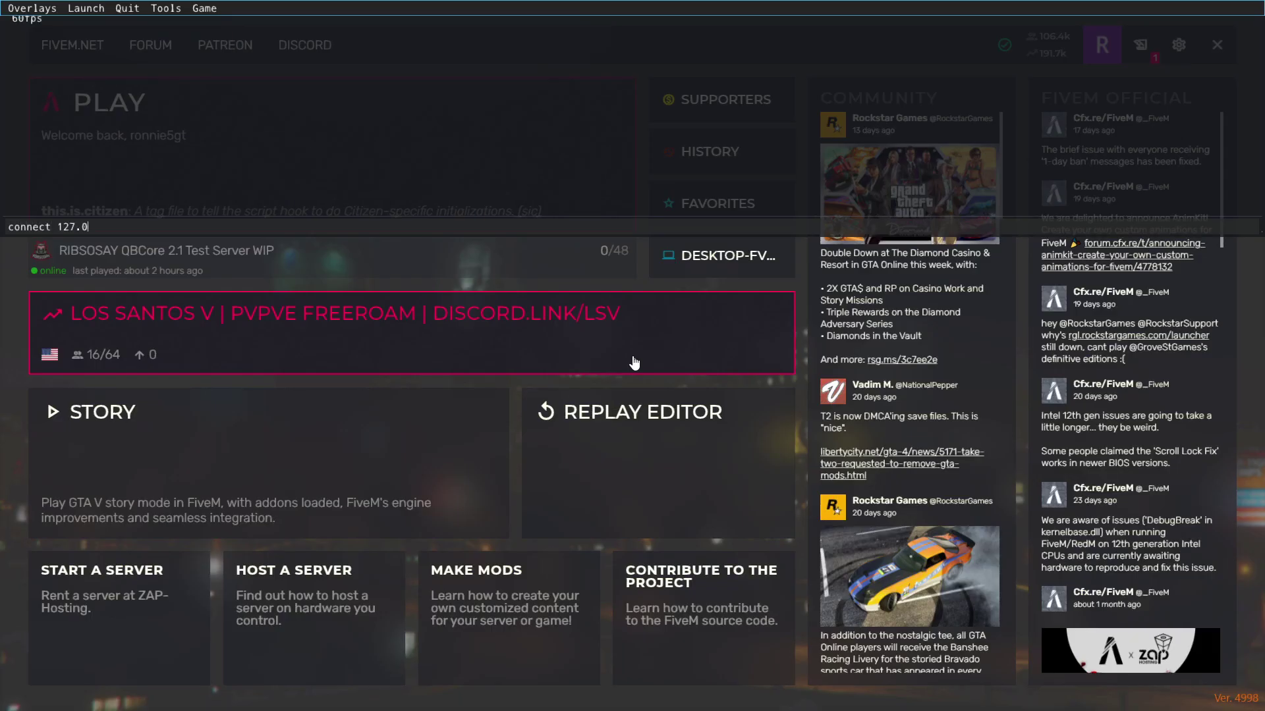
{"action": "key", "text": "Return"}
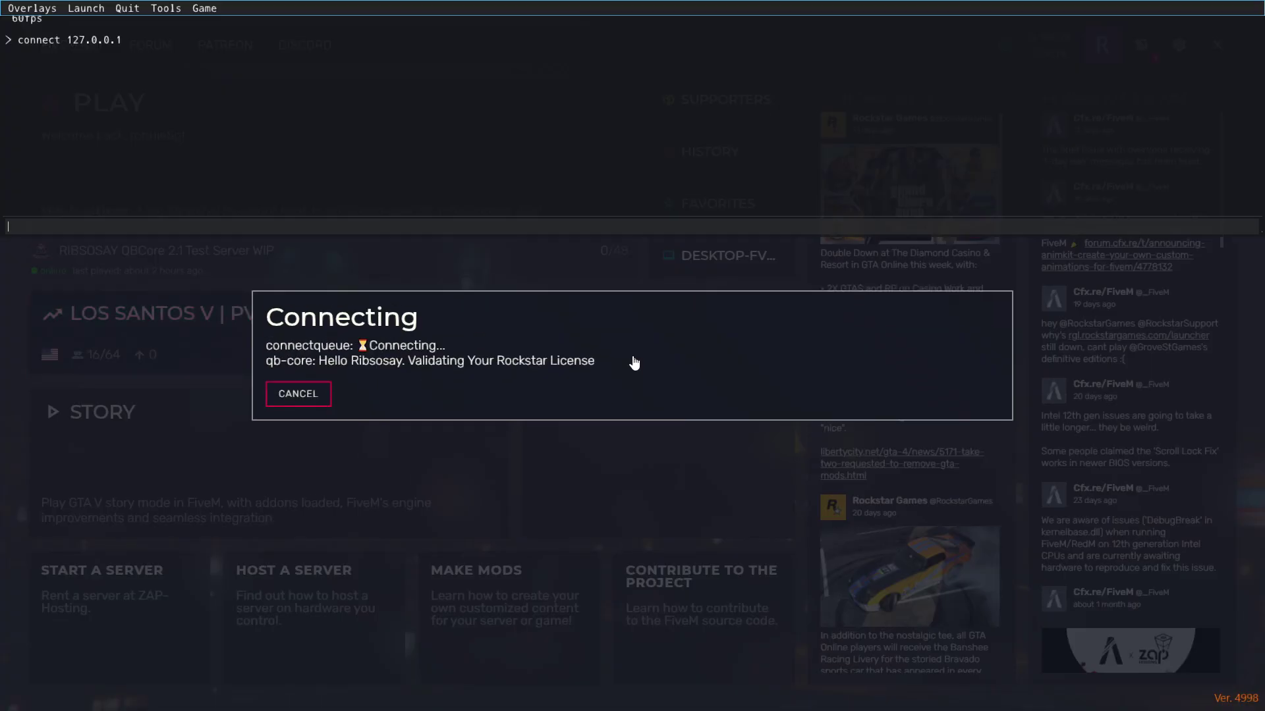
{"action": "key", "text": "F8"}
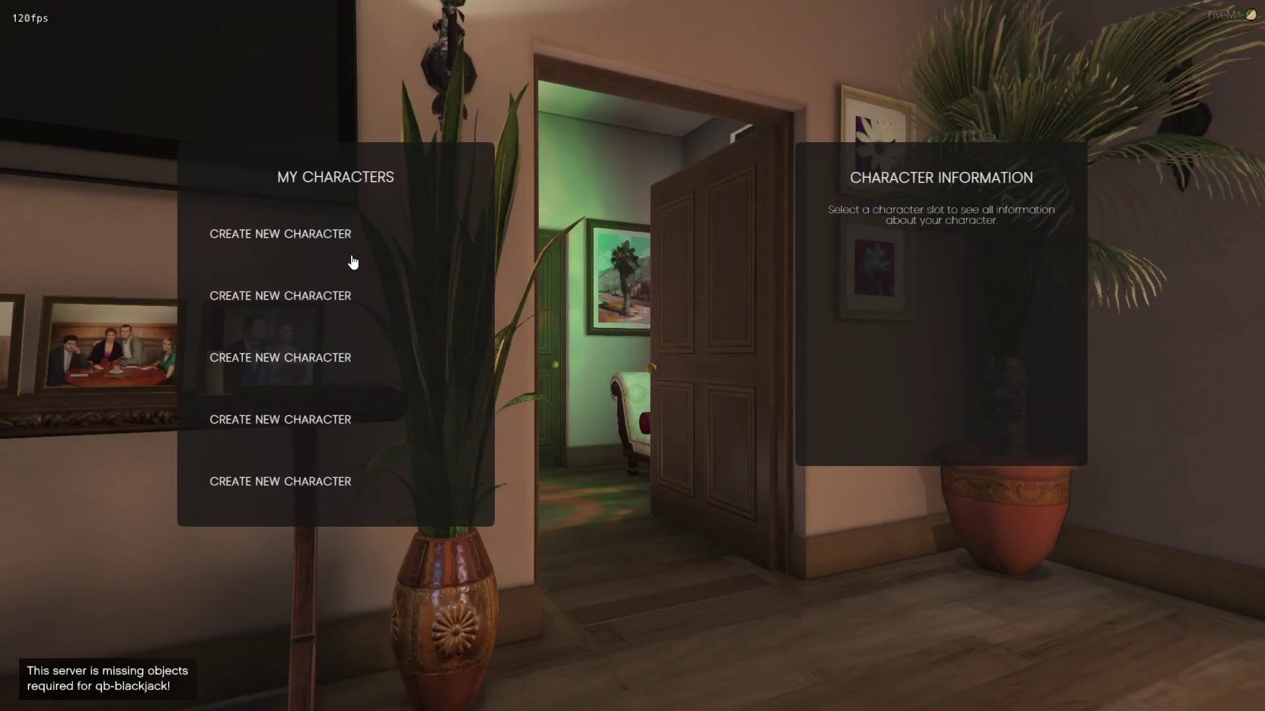
Create a character in the first empty slot with a name, nationality UK and date of birth
{"action": "left_click", "coordinate": [344, 243]}
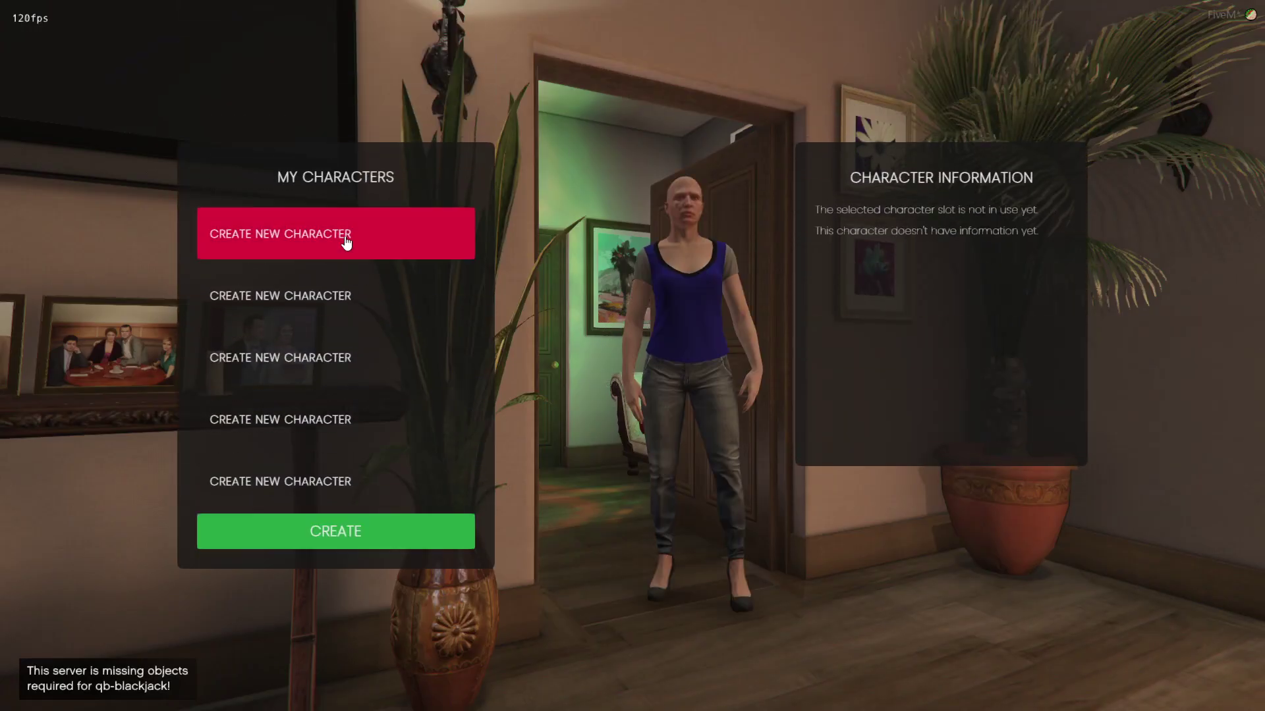
{"action": "left_click", "coordinate": [452, 527]}
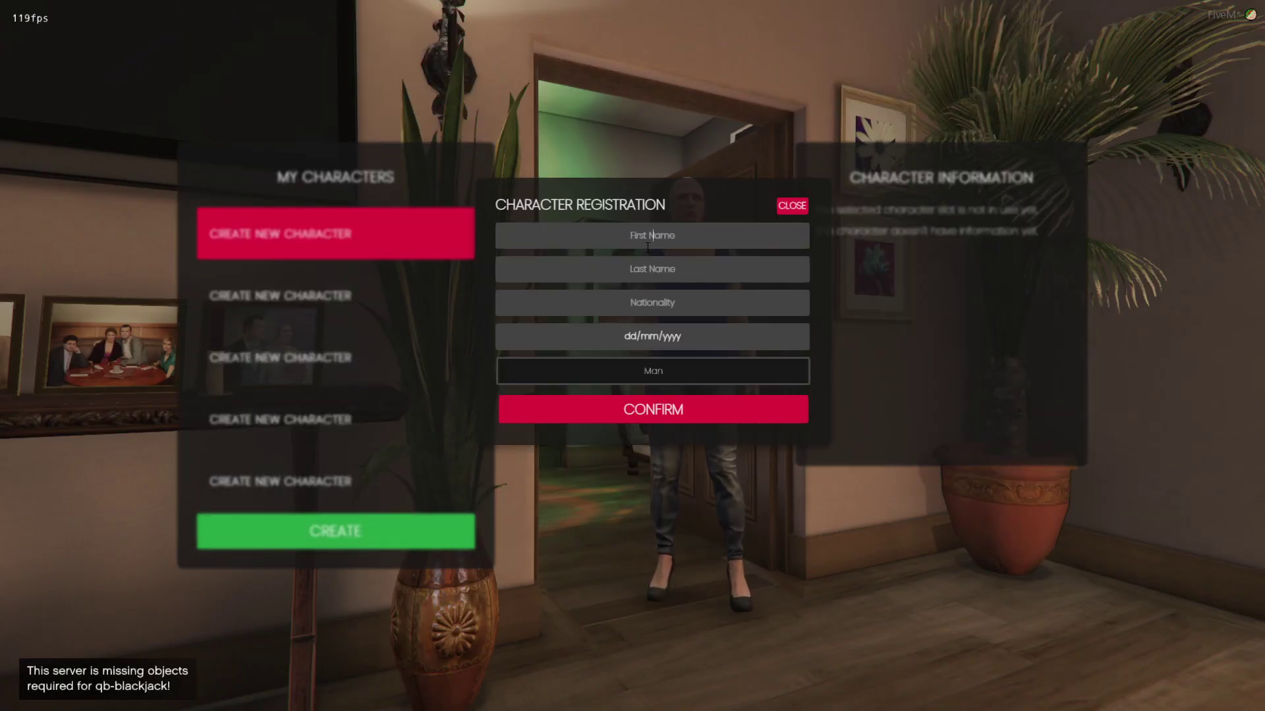
{"action": "type", "text": "rib"}
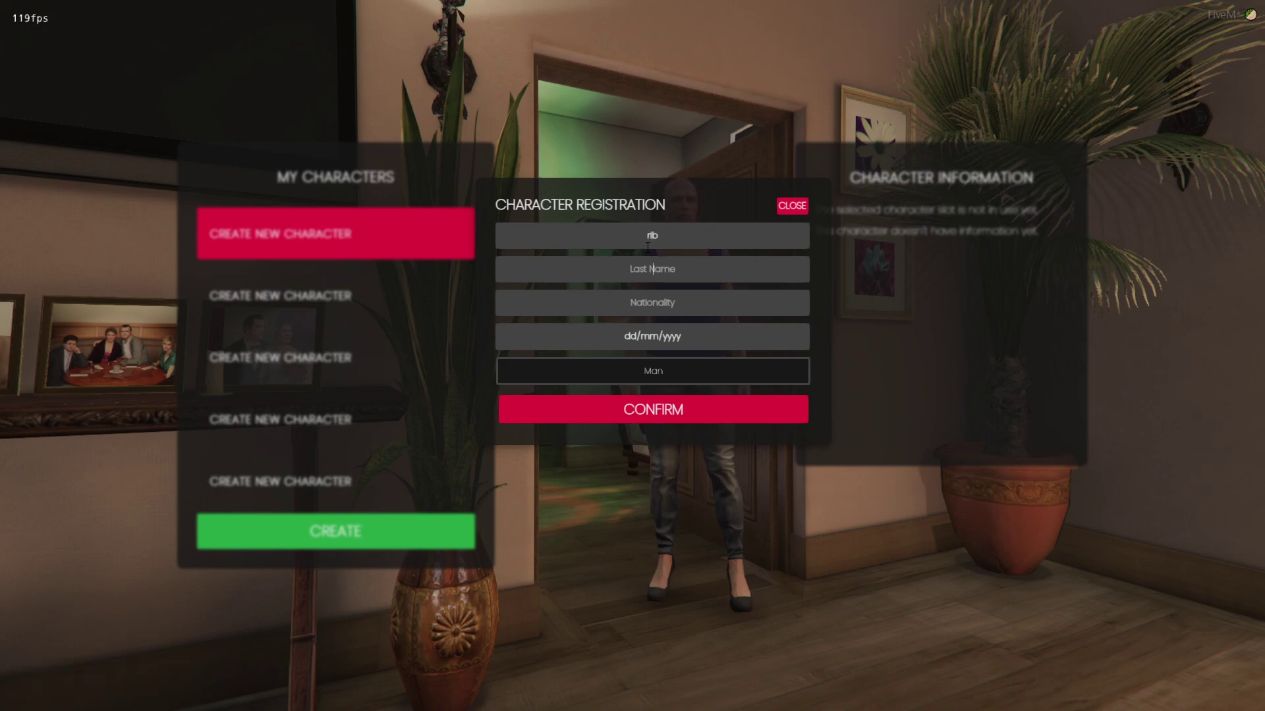
{"action": "type", "text": "sosay"}
{"action": "key", "text": "Tab"}
{"action": "type", "text": "uk"}
{"action": "key", "text": "Tab"}
{"action": "type", "text": "2001"}
{"action": "left_click", "coordinate": [709, 421]}
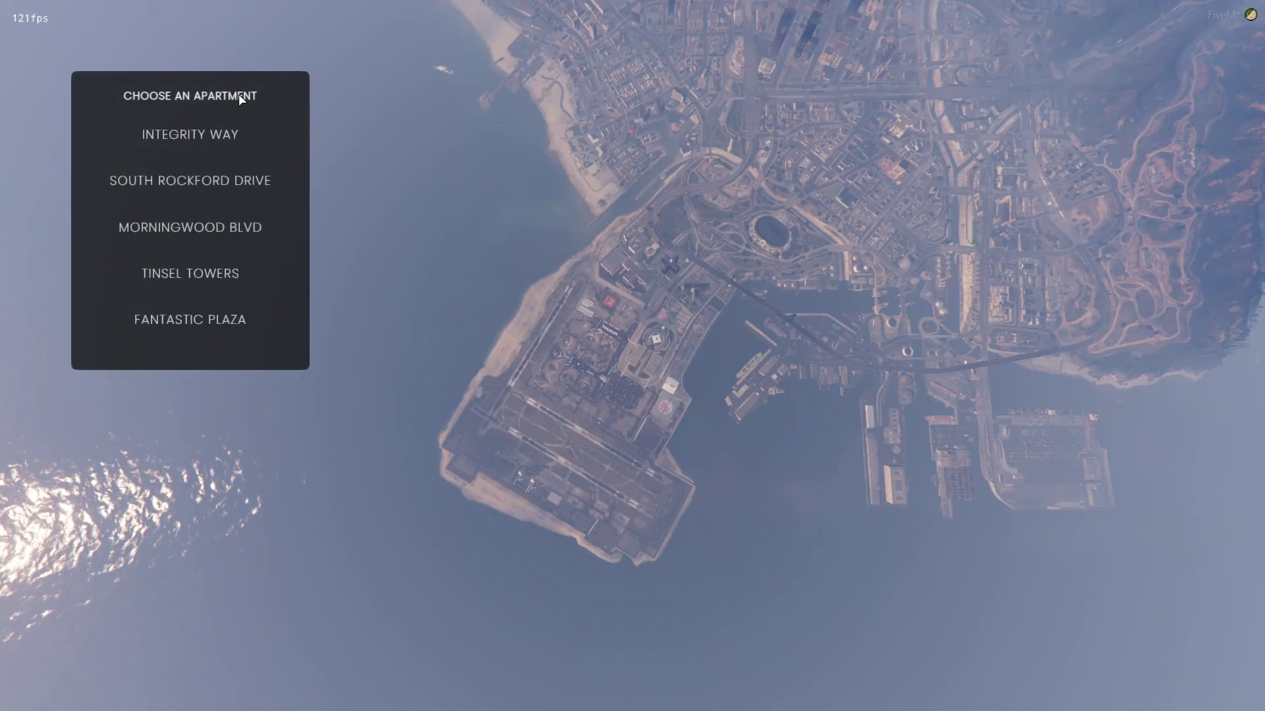
Choose the Integrity Way apartment, close the appearance menu, and walk down the hallway
{"action": "left_click", "coordinate": [227, 140]}
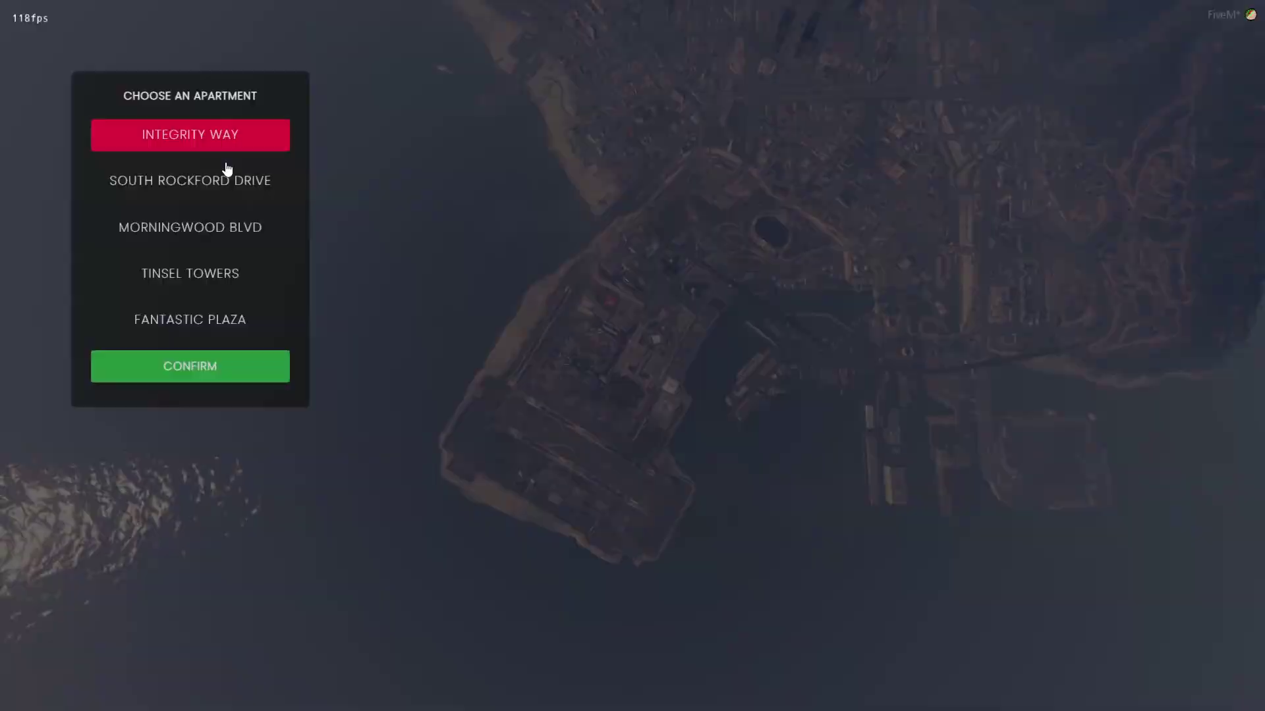
{"action": "left_click", "coordinate": [190, 366]}
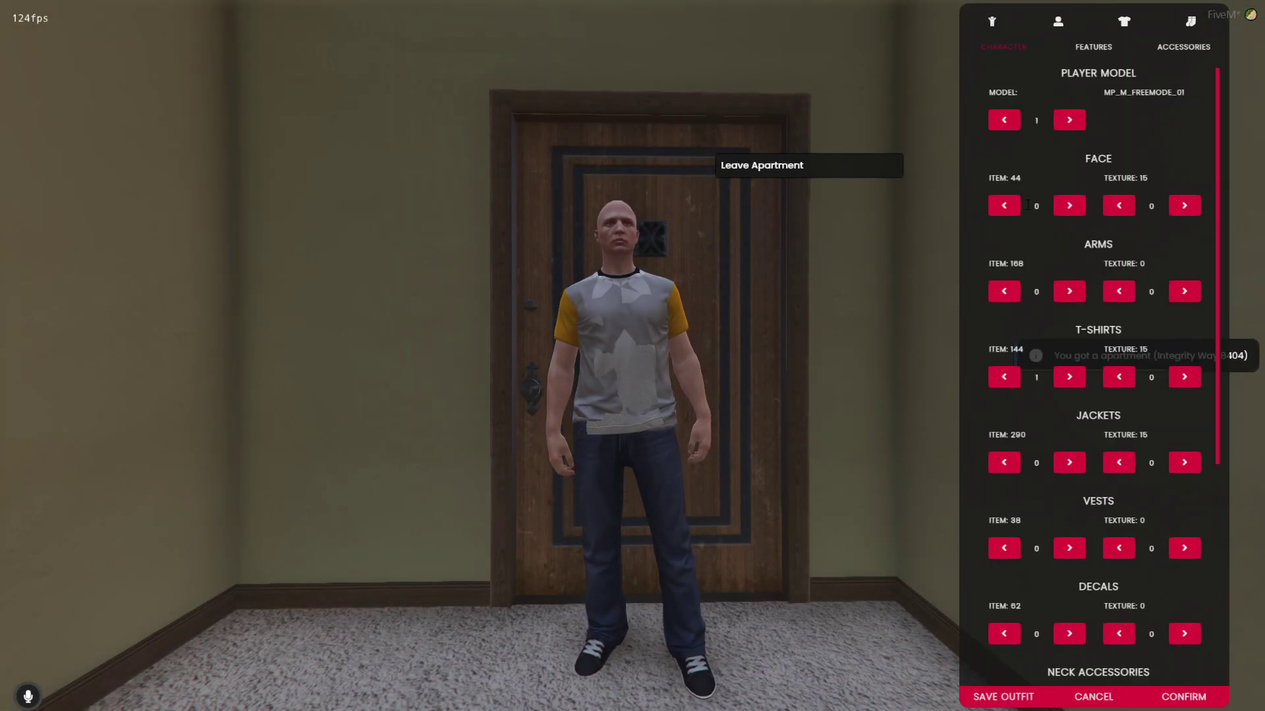
{"action": "key", "text": "Escape"}
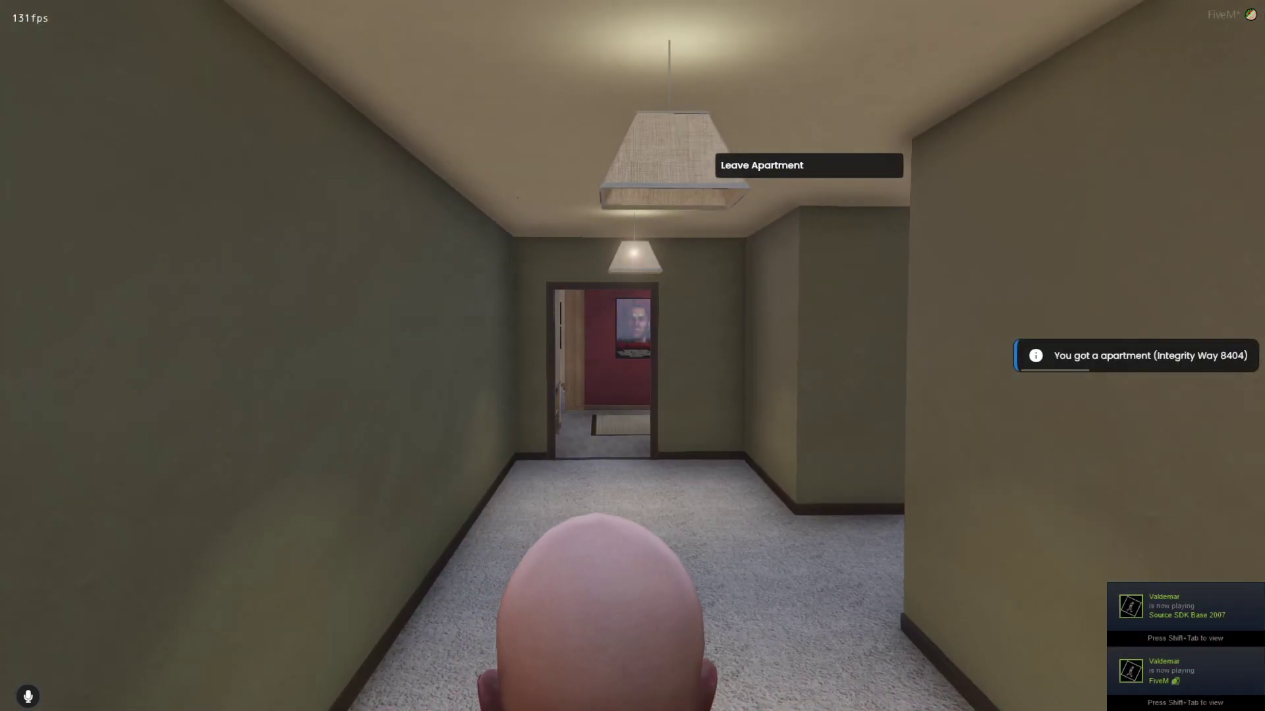
{"action": "key", "text": "w"}
{"action": "key", "text": "w"}
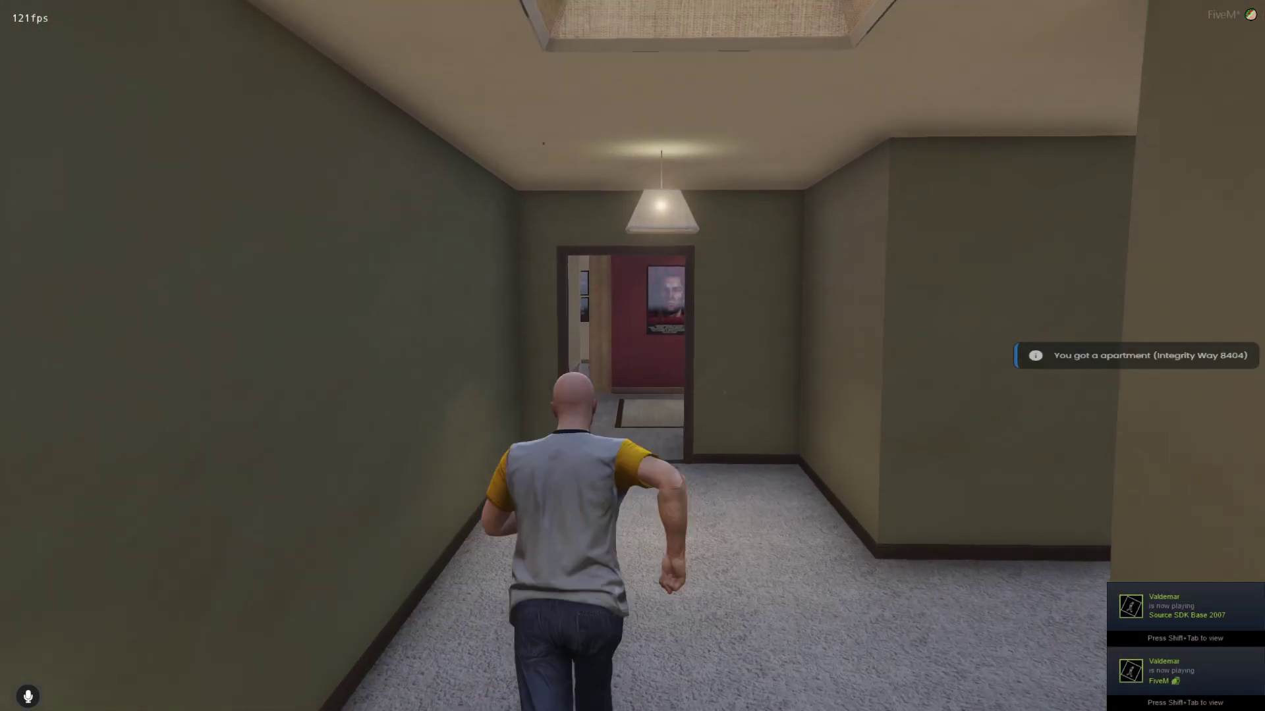